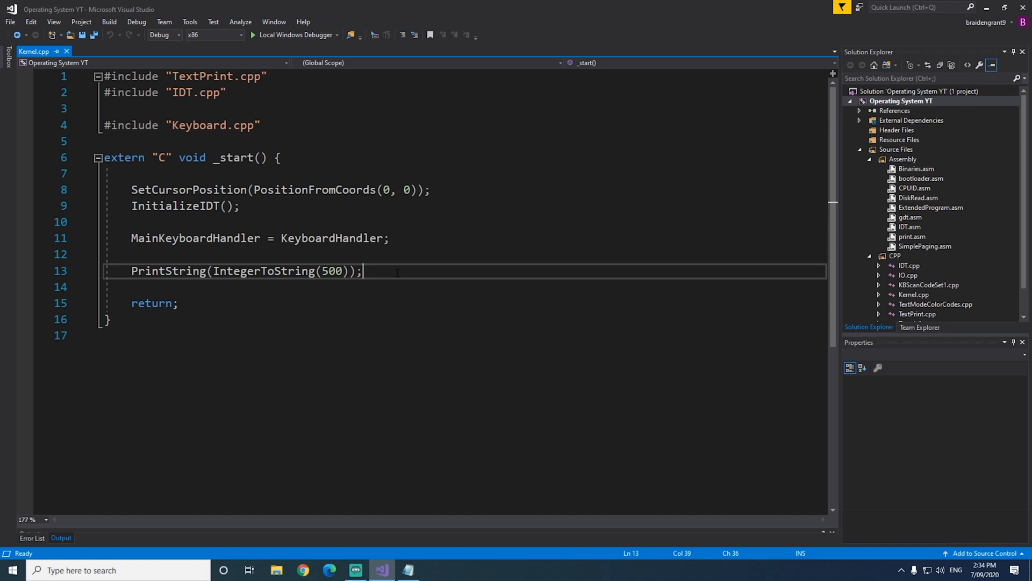
Declare float testFloat = 3.7f and add a SetCursorPosition call for column 0, row 1
{"action": "key", "text": "Return"}
{"action": "key", "text": "Return"}
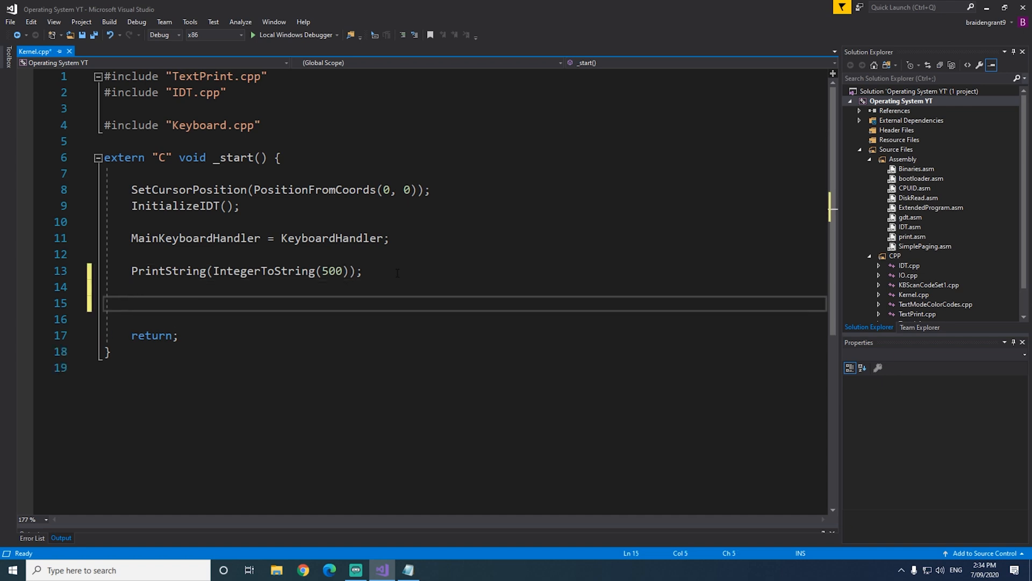
{"action": "type", "text": "float "}
{"action": "type", "text": "testFloat "}
{"action": "type", "text": "= 3.7"}
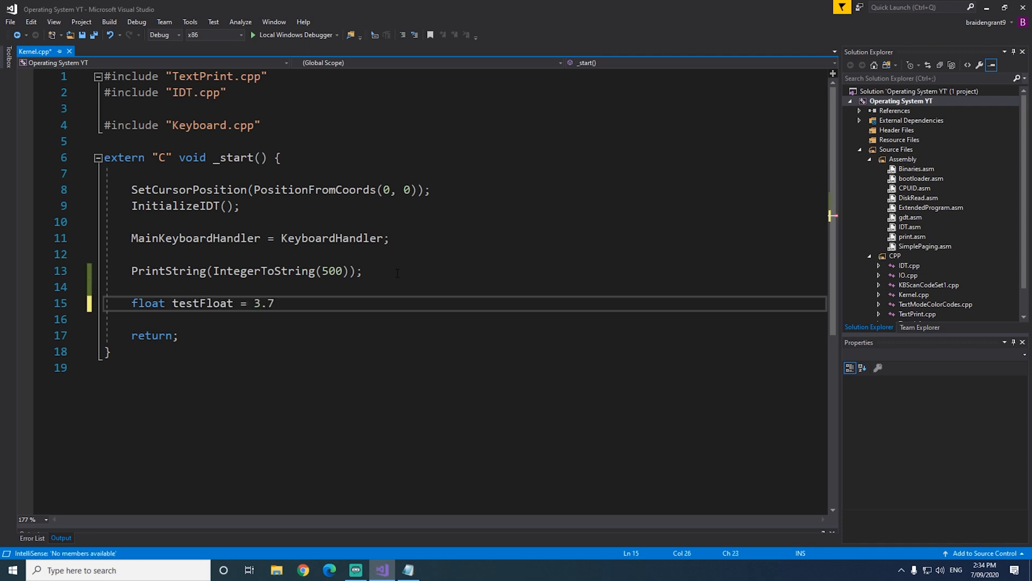
{"action": "type", "text": "f;"}
{"action": "key", "text": "Return"}
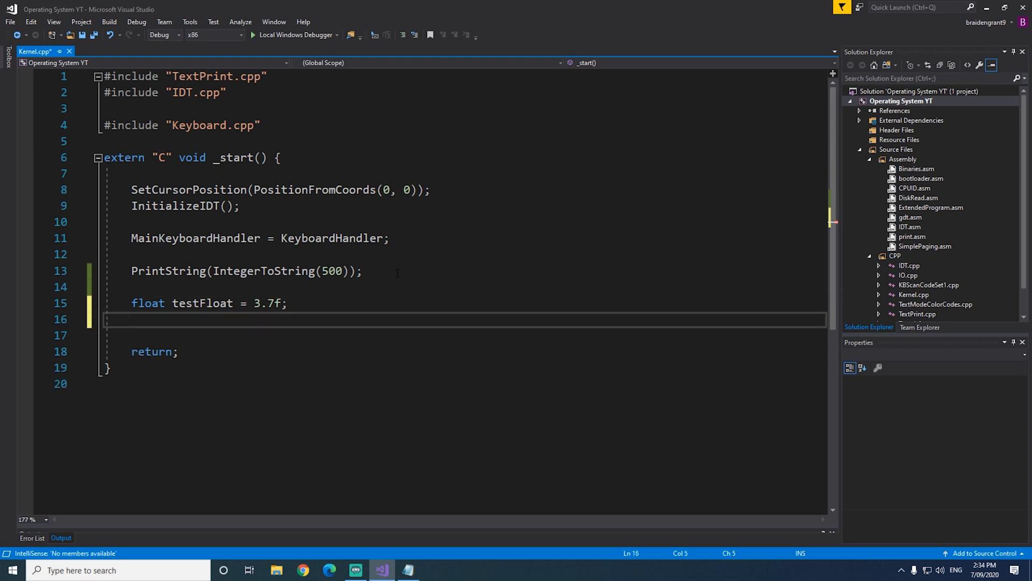
{"action": "key", "text": "Return"}
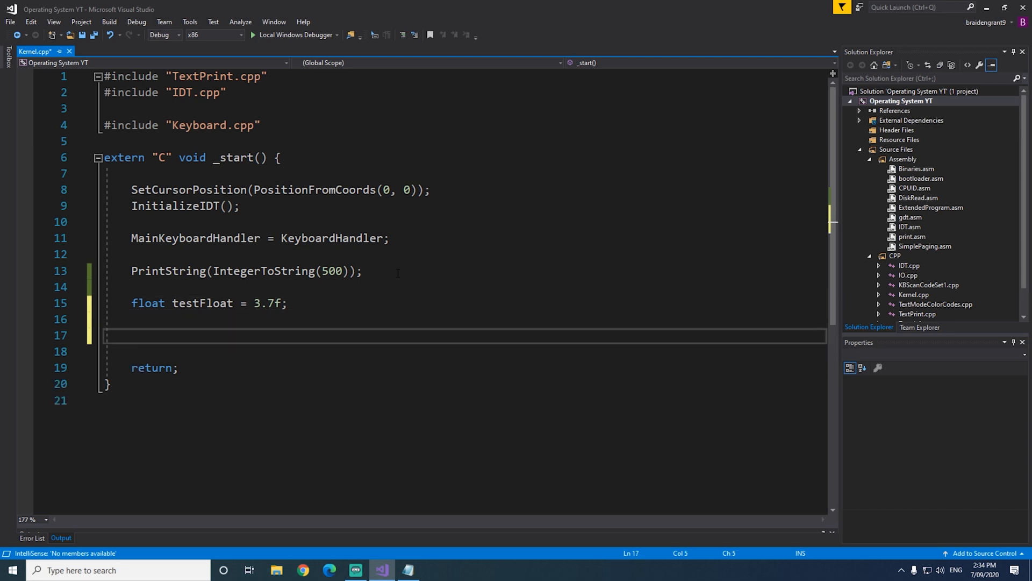
{"action": "key", "text": "Up"}
{"action": "key", "text": "Up"}
{"action": "key", "text": "Up"}
{"action": "key", "text": "ctrl+c"}
{"action": "key", "text": "Down"}
{"action": "key", "text": "Down"}
{"action": "key", "text": "Down"}
{"action": "key", "text": "ctrl+v"}
{"action": "left_click", "coordinate": [410, 336]}
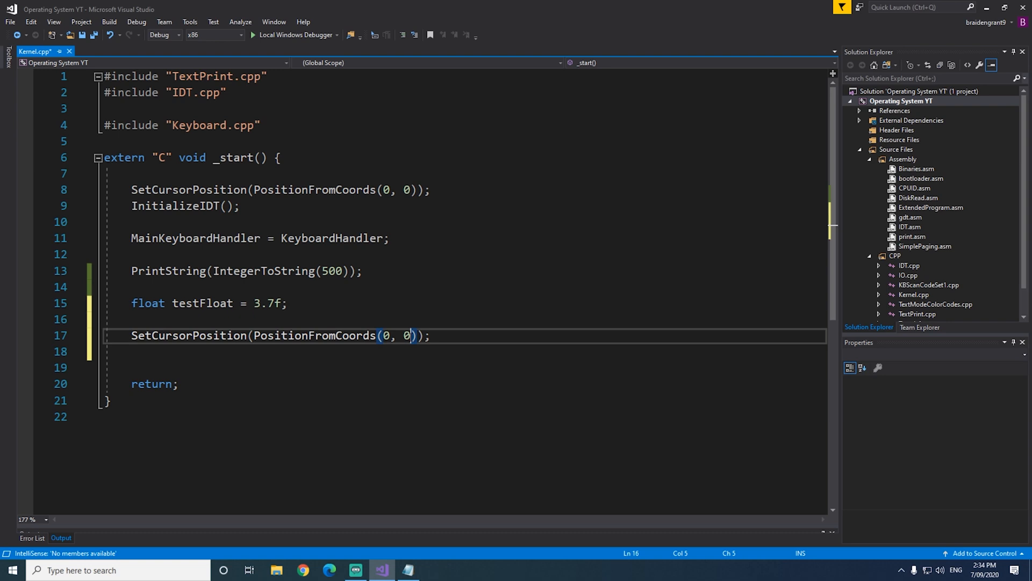
{"action": "key", "text": "BackSpace"}
{"action": "type", "text": "1"}
Add PrintString(IntegerToString((int)testFloat)) below the cursor call and save Kernel.cpp
{"action": "key", "text": "Up"}
{"action": "key", "text": "Up"}
{"action": "key", "text": "Up"}
{"action": "key", "text": "End"}
{"action": "key", "text": "ctrl+c"}
{"action": "key", "text": "Down"}
{"action": "key", "text": "Down"}
{"action": "key", "text": "Down"}
{"action": "key", "text": "ctrl+v"}
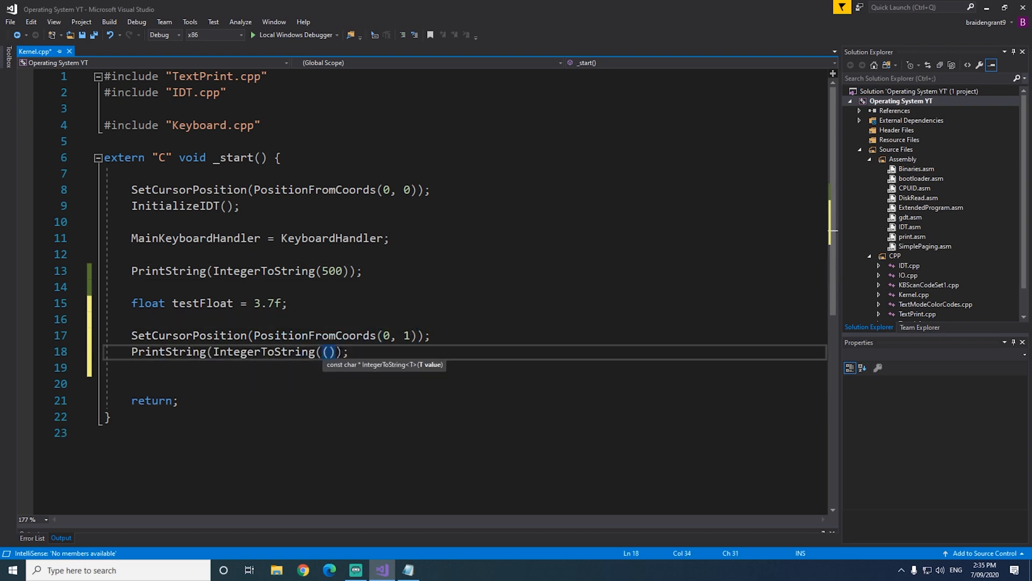
{"action": "type", "text": "int"}
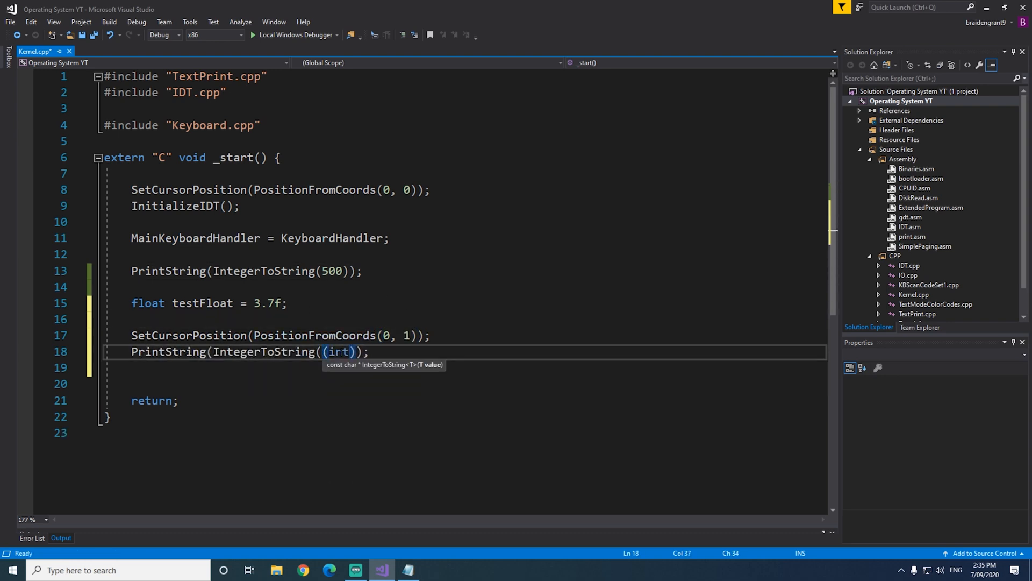
{"action": "key", "text": "Right"}
{"action": "type", "text": "testFloat"}
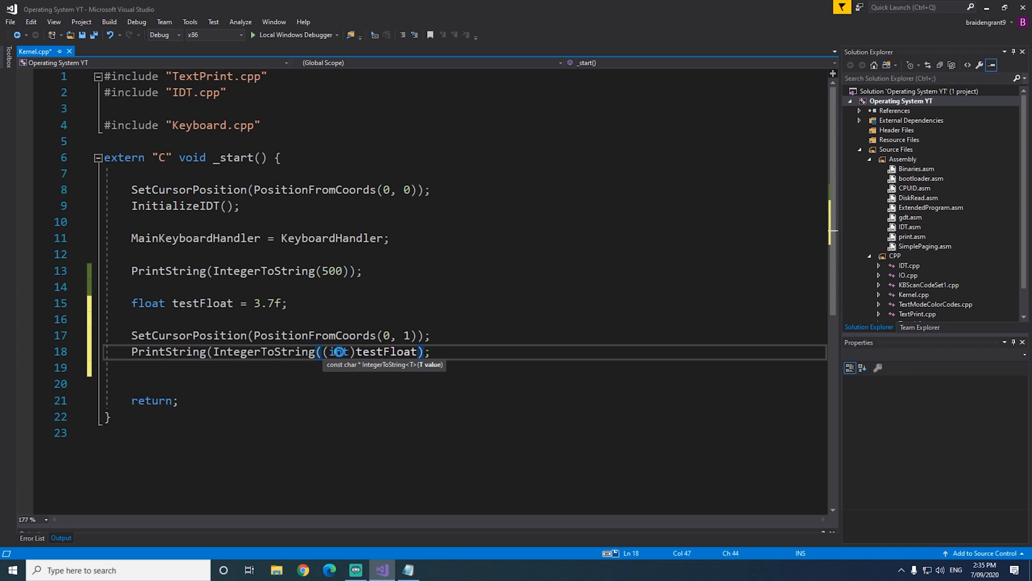
{"action": "key", "text": "ctrl+s"}
{"action": "left_click", "coordinate": [480, 224]}
Review the 3.7f value, add the missing closing parenthesis on the print line and save again
{"action": "key", "text": "Down"}
{"action": "key", "text": "End"}
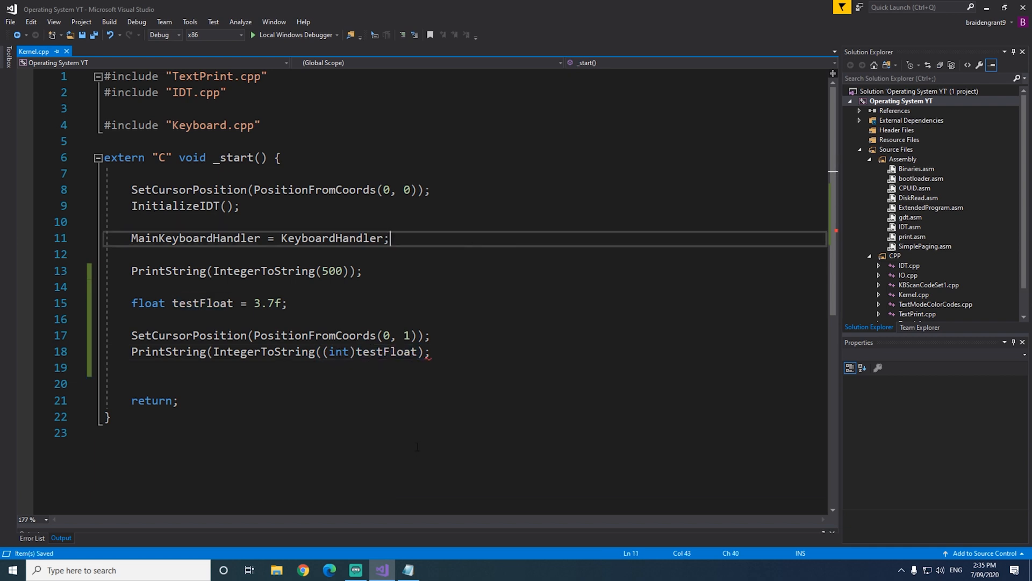
{"action": "key", "text": "Down"}
{"action": "key", "text": "Down"}
{"action": "key", "text": "Down"}
{"action": "key", "text": "Down"}
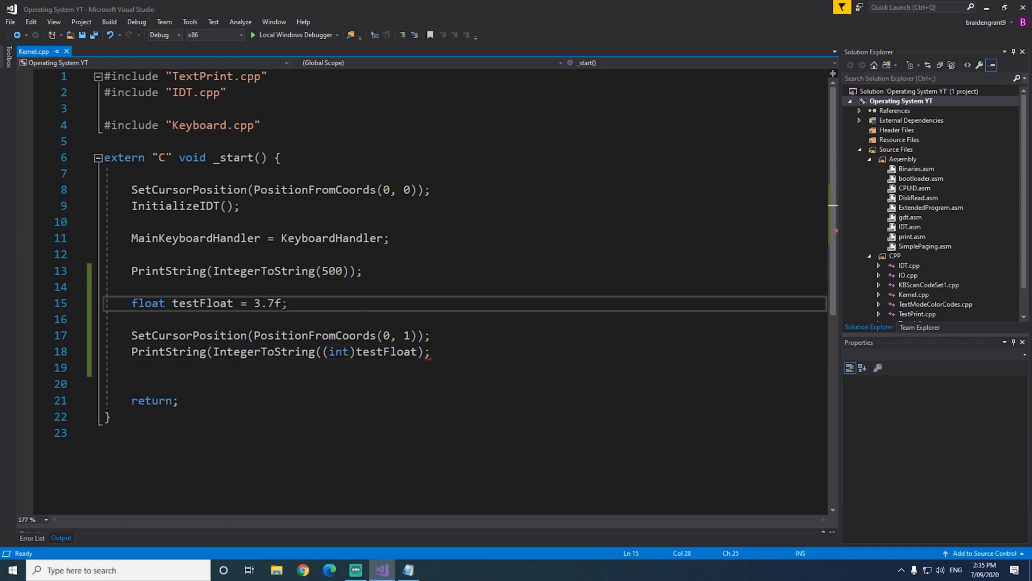
{"action": "key", "text": "Left"}
{"action": "key", "text": "Left"}
{"action": "key", "text": "Left"}
{"action": "key", "text": "shift+Left"}
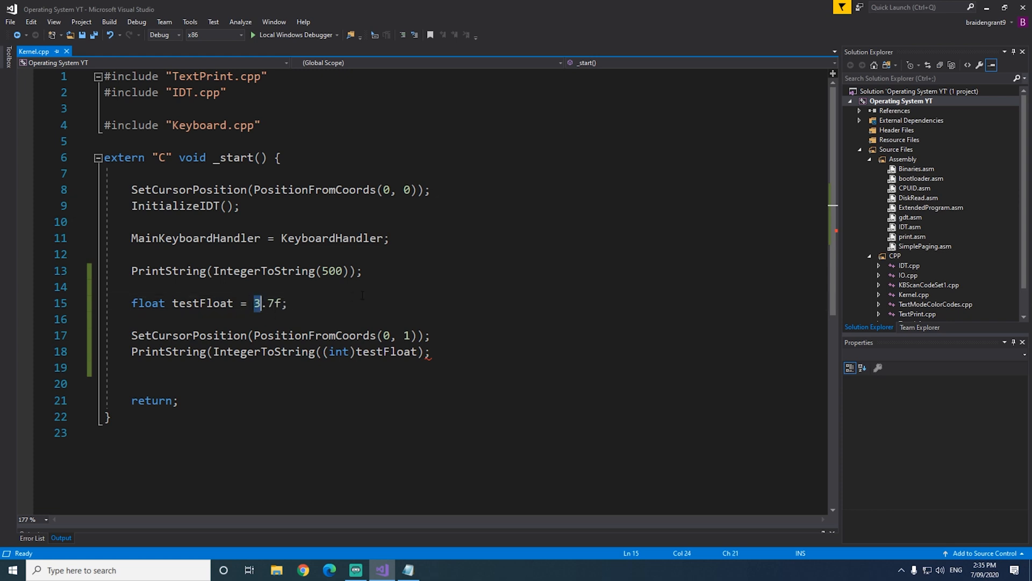
{"action": "key", "text": "Right"}
{"action": "key", "text": "Down"}
{"action": "key", "text": "Down"}
{"action": "key", "text": "Down"}
{"action": "key", "text": "End"}
{"action": "key", "text": "Left"}
{"action": "type", "text": ")"}
{"action": "key", "text": "Up"}
{"action": "key", "text": "Up"}
{"action": "key", "text": "Up"}
{"action": "key", "text": "Down"}
{"action": "key", "text": "Down"}
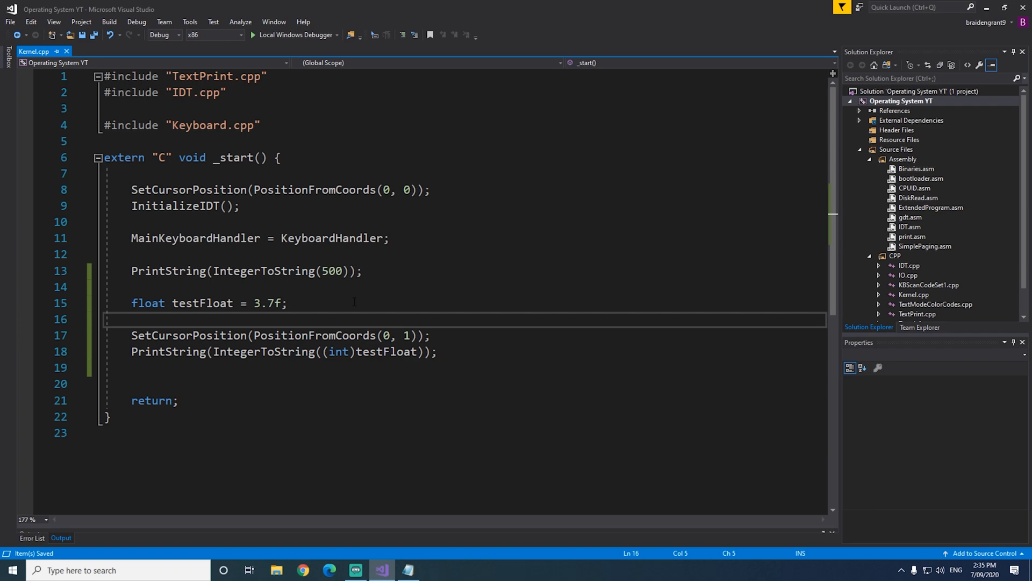
{"action": "key", "text": "Up"}
{"action": "key", "text": "ctrl+s"}
{"action": "right_click", "coordinate": [902, 102]}
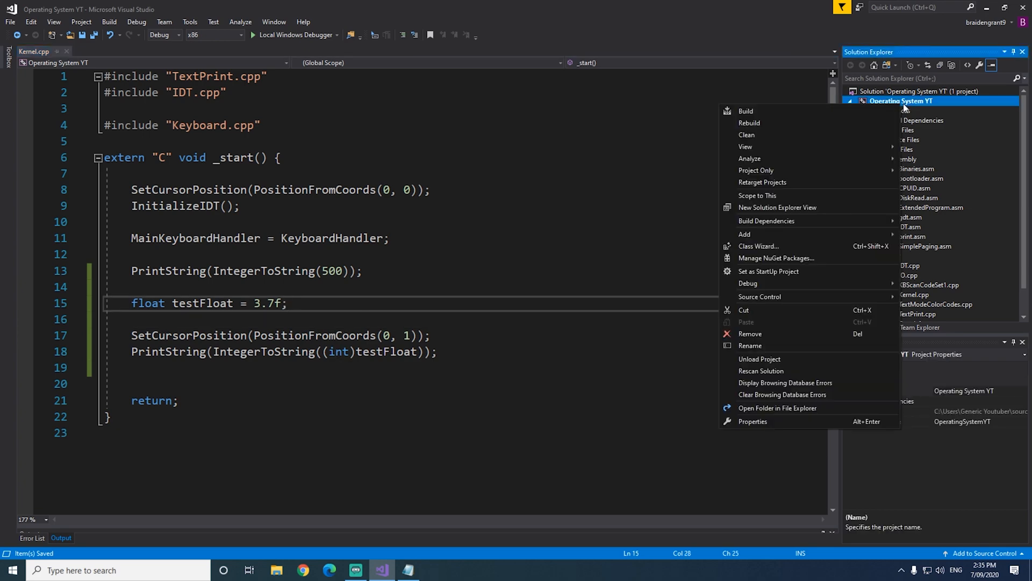
{"action": "left_click", "coordinate": [759, 408]}
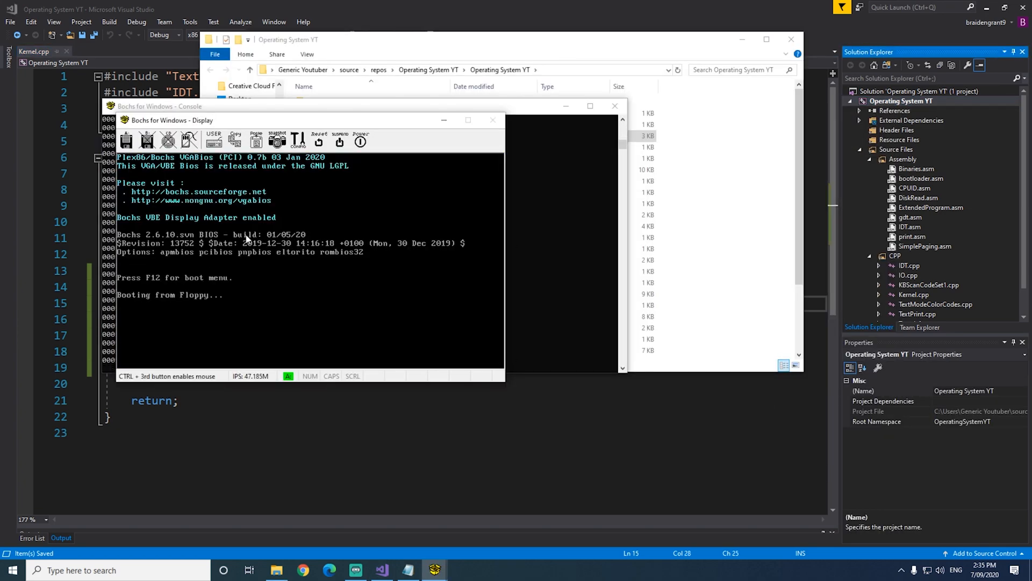
{"action": "left_click", "coordinate": [617, 108]}
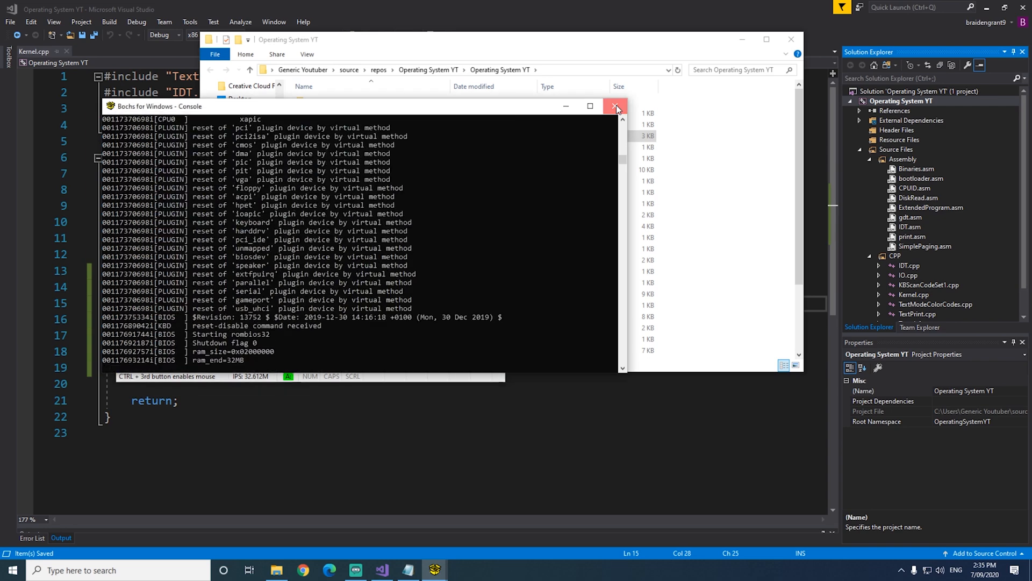
{"action": "left_click", "coordinate": [790, 39]}
{"action": "left_click", "coordinate": [508, 223]}
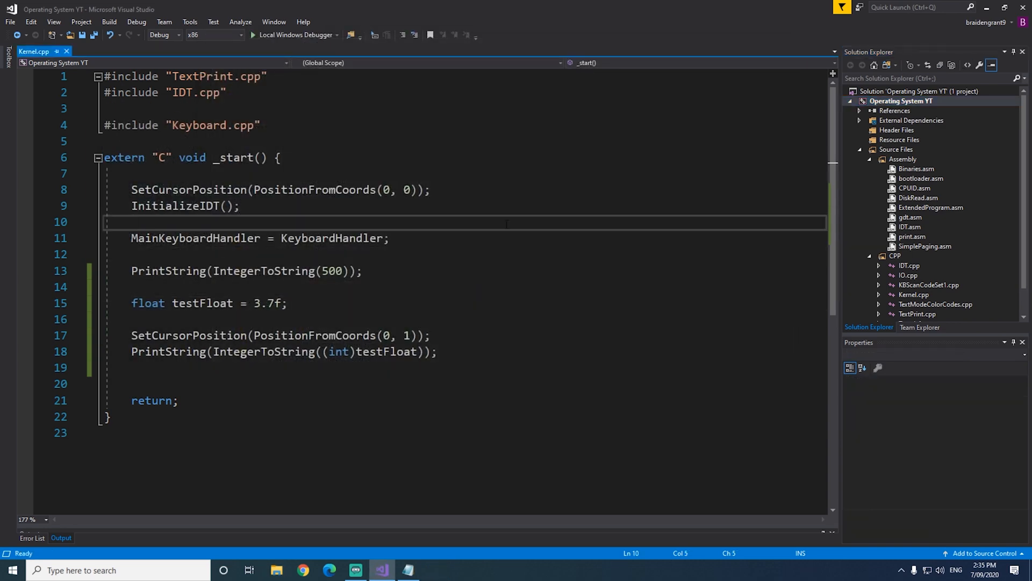
{"action": "left_click", "coordinate": [471, 173]}
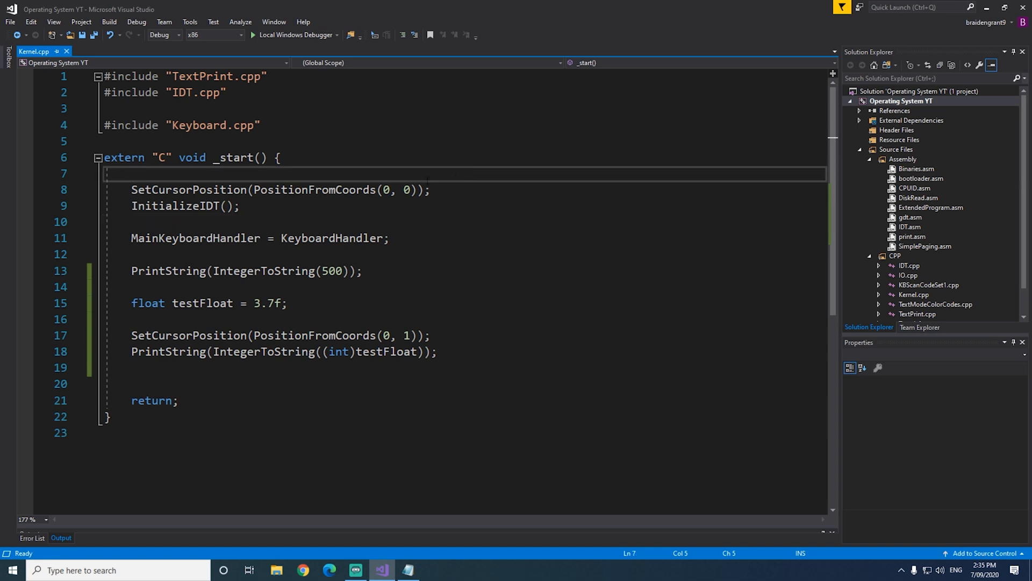
{"action": "scroll", "coordinate": [930, 179], "scroll_direction": "down", "scroll_amount": 1}
Add an ActivateSSE: label with ret after the 64-bit code in ExtendedProgram.asm and save
{"action": "double_click", "coordinate": [929, 178]}
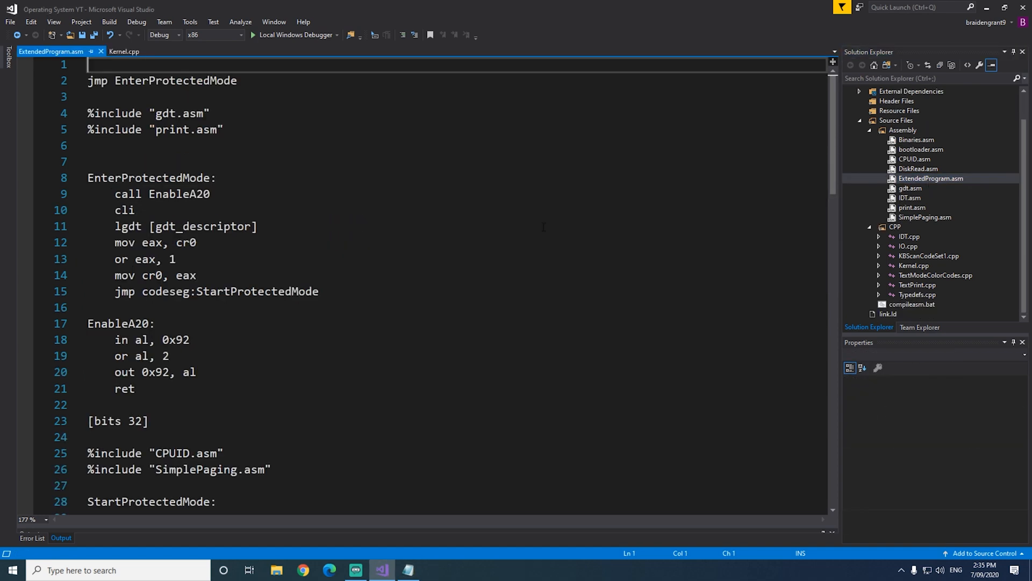
{"action": "left_click", "coordinate": [542, 227]}
{"action": "scroll", "coordinate": [444, 258], "scroll_direction": "down", "scroll_amount": 5}
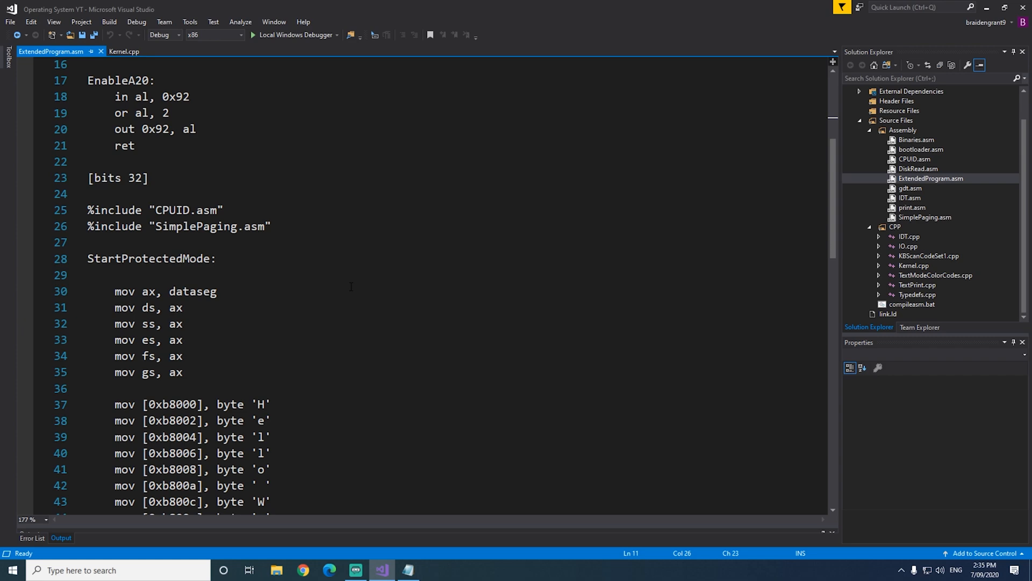
{"action": "scroll", "coordinate": [351, 286], "scroll_direction": "down", "scroll_amount": 9}
{"action": "scroll", "coordinate": [351, 286], "scroll_direction": "down", "scroll_amount": 2, "text": "ctrl"}
{"action": "scroll", "coordinate": [337, 283], "scroll_direction": "down", "scroll_amount": 2}
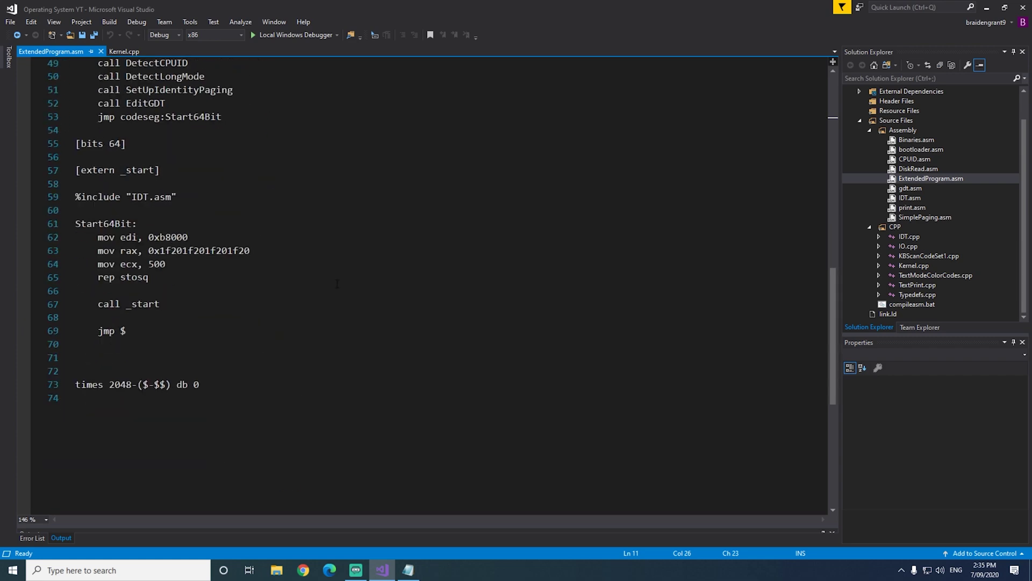
{"action": "left_click", "coordinate": [147, 356]}
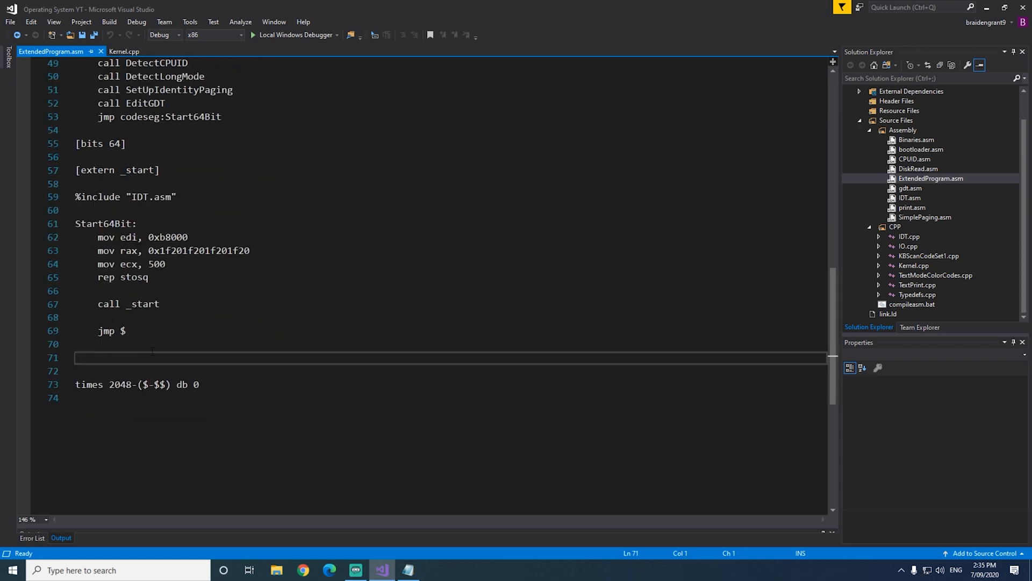
{"action": "type", "text": "ActivateSS"}
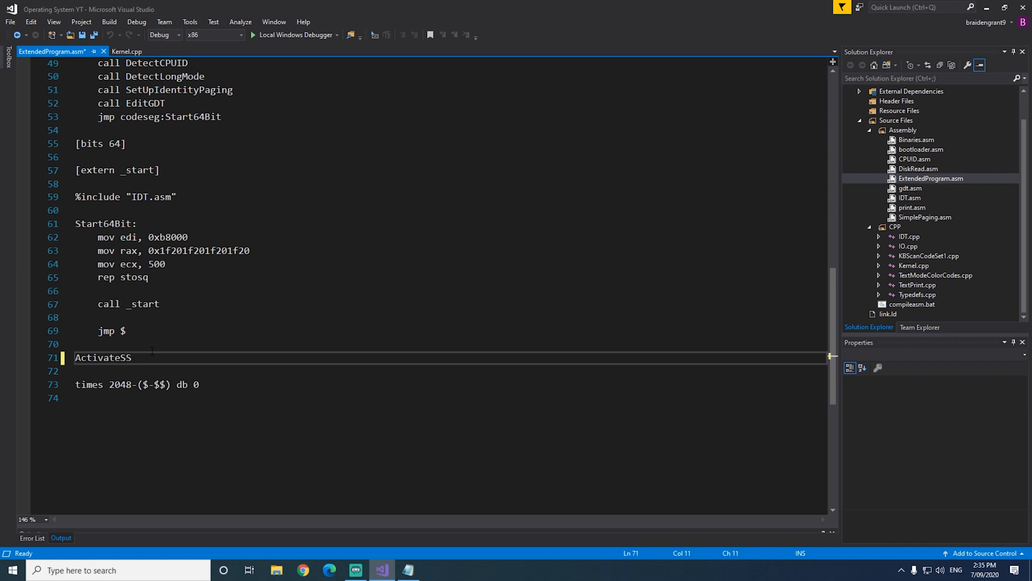
{"action": "type", "text": "E:"}
{"action": "key", "text": "Return"}
{"action": "type", "text": "ret"}
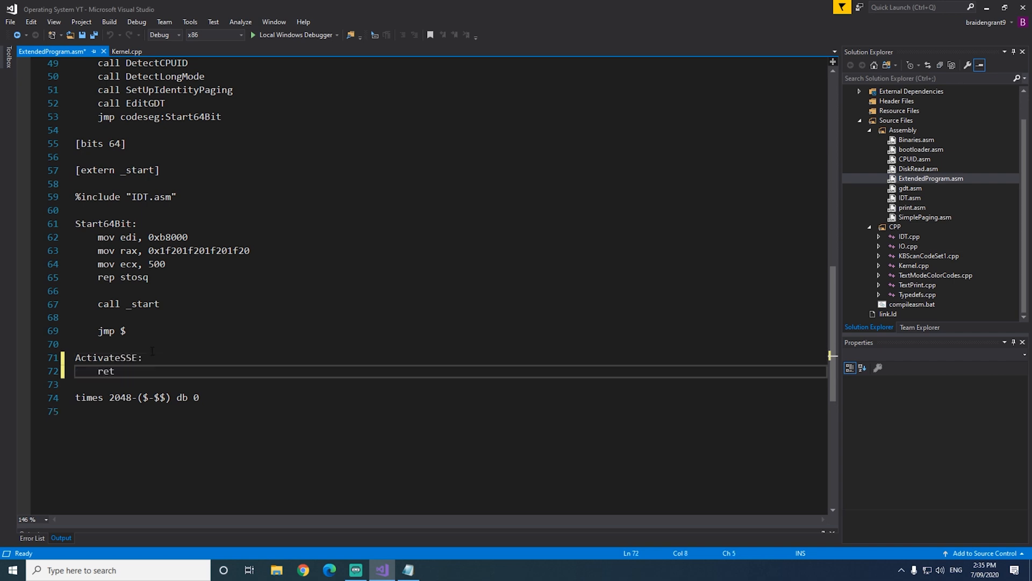
{"action": "key", "text": "ctrl+Return"}
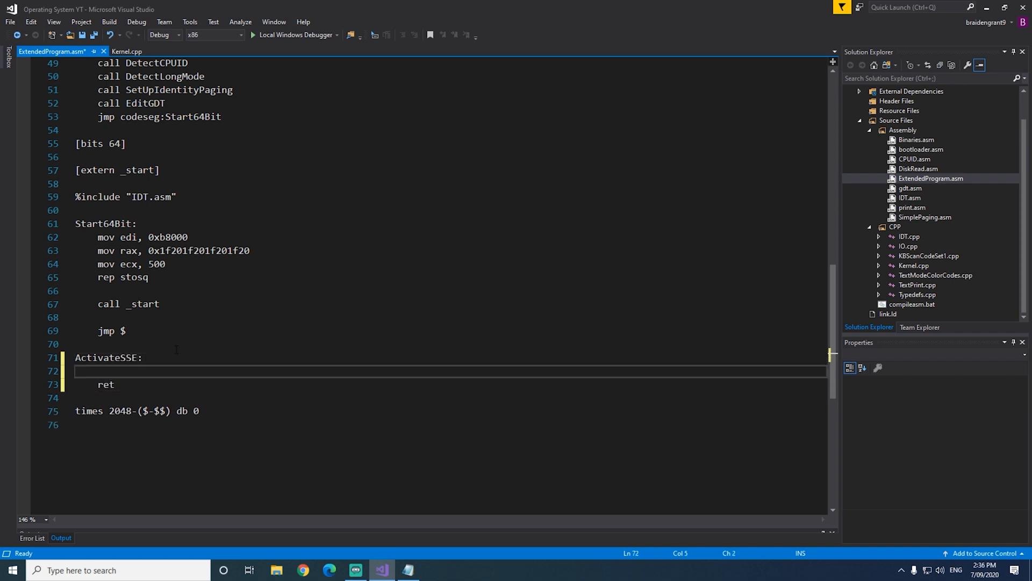
{"action": "key", "text": "ctrl+s"}
{"action": "left_click", "coordinate": [182, 317]}
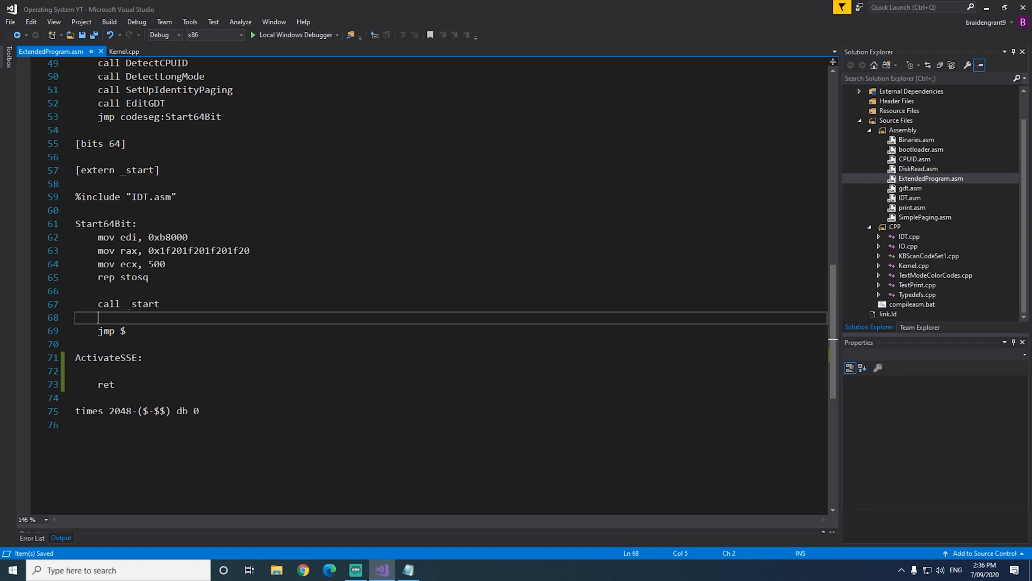
Write the CR0 sequence: mov rax, cr0; and ax, 0b11111101; or ax, 0b00000001; mov cr0, rax
{"action": "key", "text": "Down"}
{"action": "key", "text": "Down"}
{"action": "key", "text": "Down"}
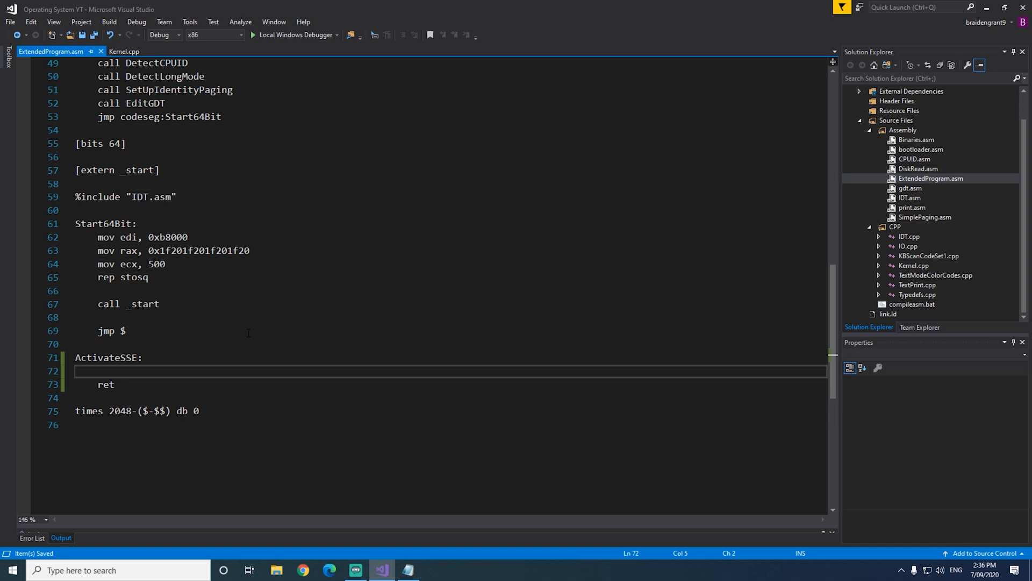
{"action": "type", "text": "mov rax, "}
{"action": "type", "text": "cr0"}
{"action": "key", "text": "Return"}
{"action": "type", "text": "a"}
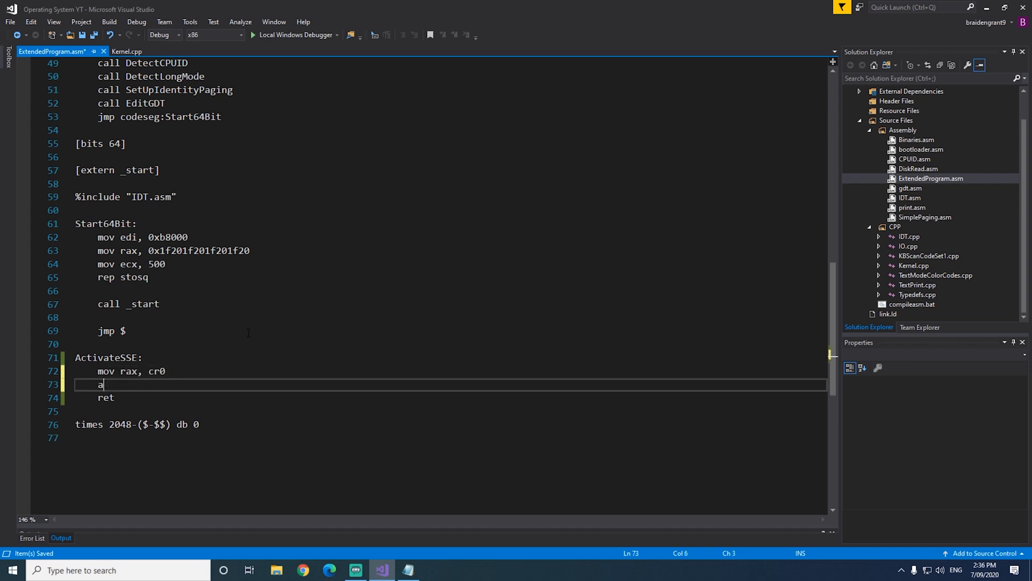
{"action": "type", "text": "nd ax,"}
{"action": "type", "text": " 0b111"}
{"action": "type", "text": "11101"}
{"action": "key", "text": "Return"}
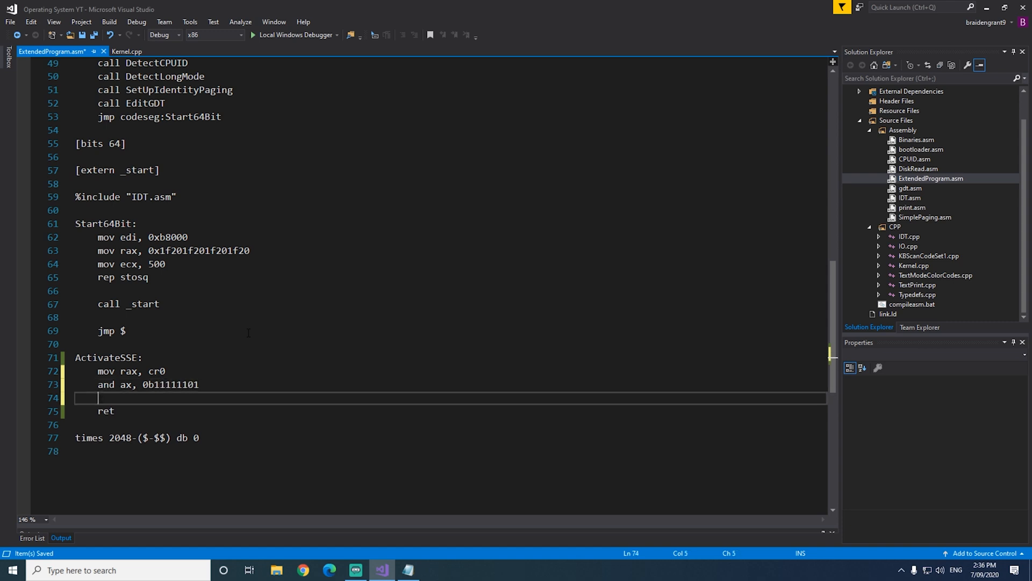
{"action": "type", "text": "or ax, 0b"}
{"action": "type", "text": "0000"}
{"action": "type", "text": "0001"}
{"action": "key", "text": "Return"}
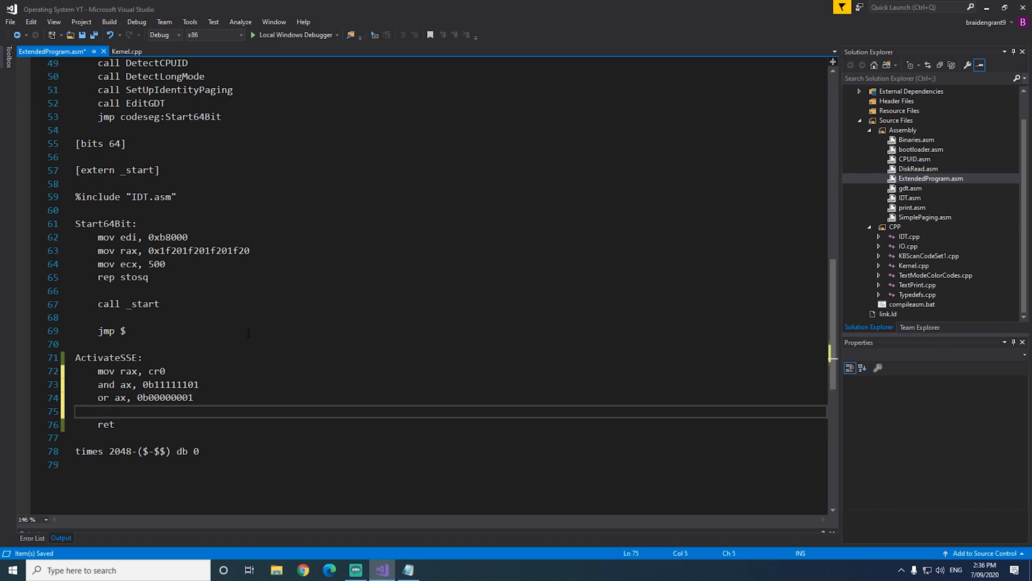
{"action": "type", "text": "mov cr0,"}
{"action": "type", "text": " rax"}
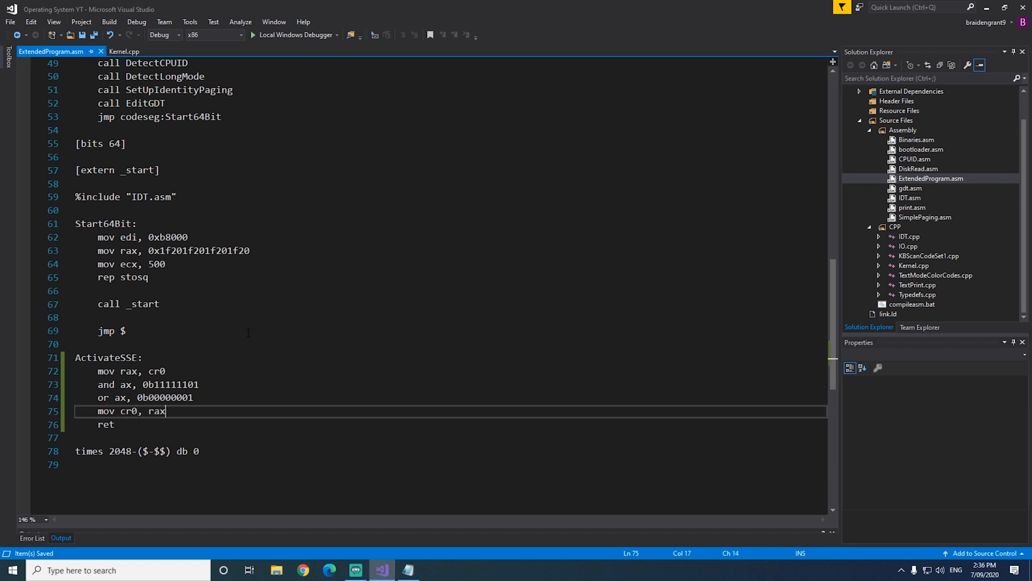
{"action": "left_click", "coordinate": [247, 332]}
{"action": "left_click", "coordinate": [178, 411]}
{"action": "left_click_drag", "start_coordinate": [179, 412], "coordinate": [113, 384]}
{"action": "left_click", "coordinate": [142, 357]}
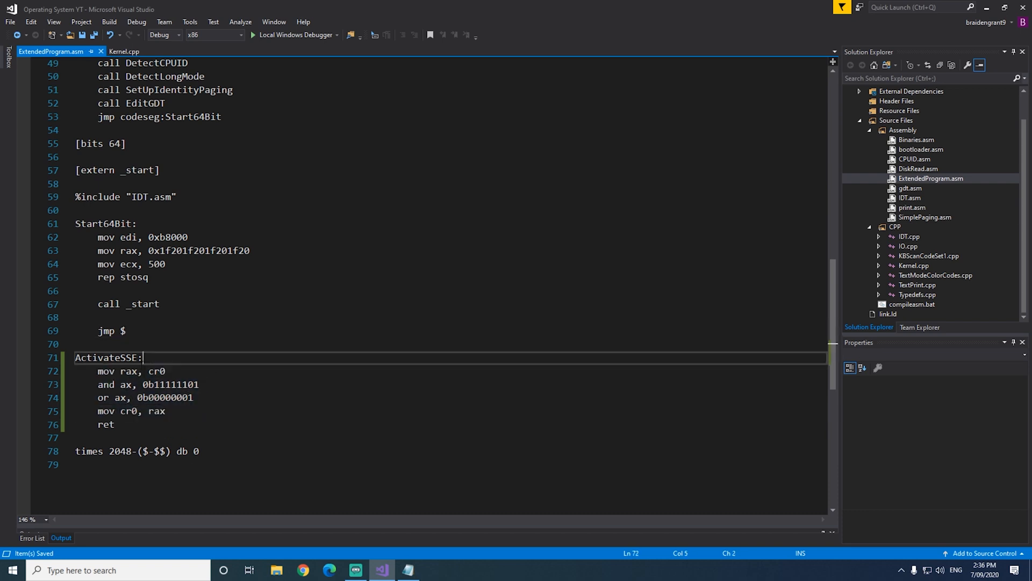
{"action": "left_click", "coordinate": [167, 371]}
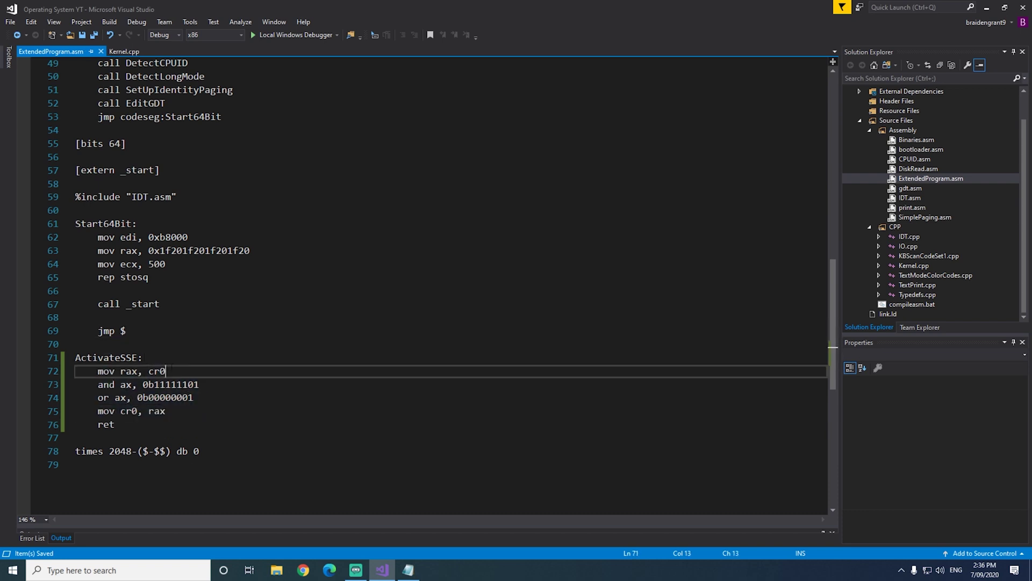
{"action": "left_click", "coordinate": [194, 411]}
{"action": "key", "text": "Return"}
{"action": "key", "text": "Return"}
{"action": "key", "text": "Return"}
{"action": "key", "text": "Up"}
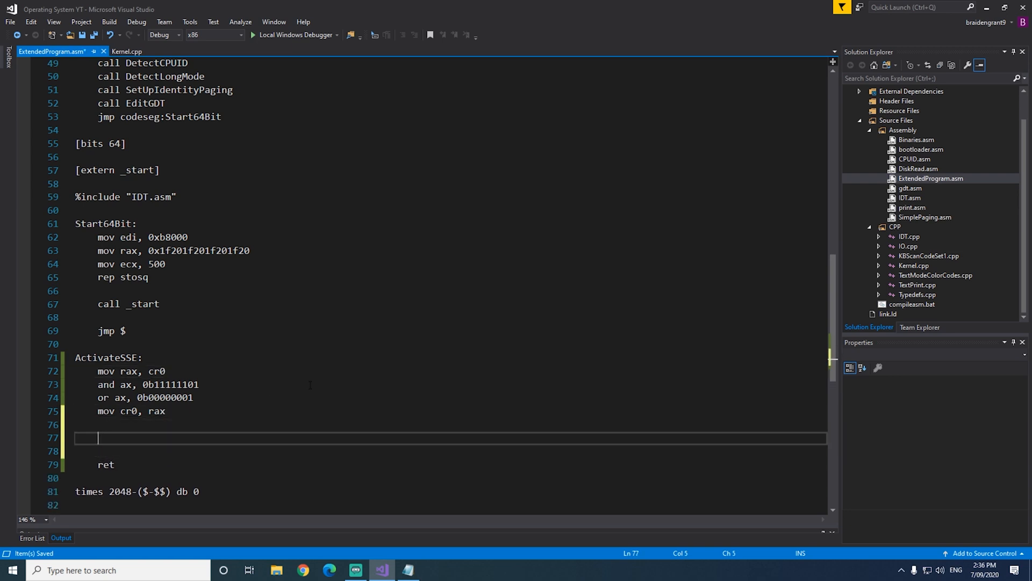
{"action": "type", "text": "cr4"}
{"action": "key", "text": "BackSpace"}
{"action": "key", "text": "BackSpace"}
{"action": "key", "text": "BackSpace"}
{"action": "type", "text": "mov rax, cr"}
{"action": "type", "text": "4"}
{"action": "key", "text": "Return"}
{"action": "type", "text": "or a"}
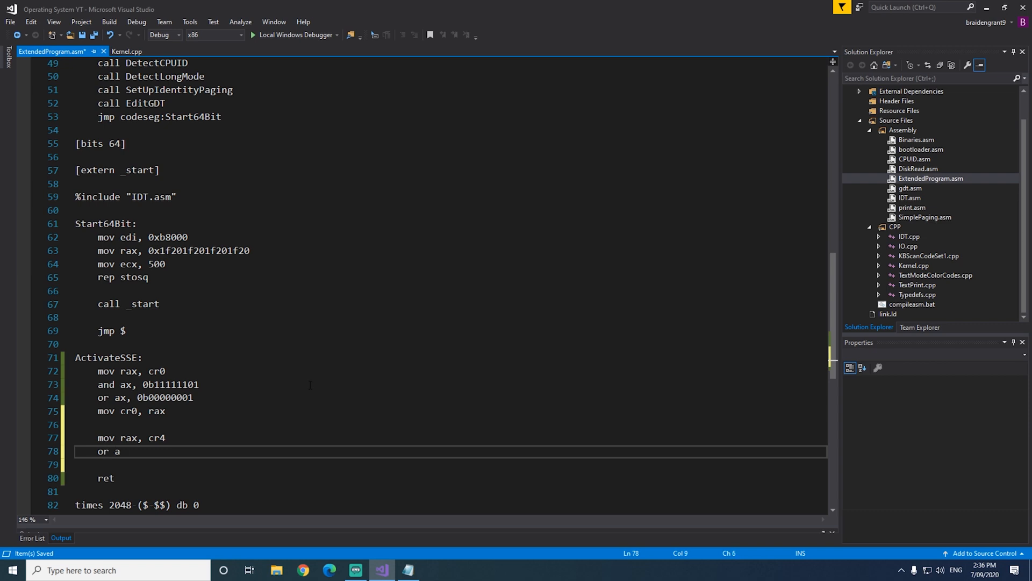
{"action": "type", "text": "x, 0b"}
{"action": "type", "text": "110000"}
{"action": "type", "text": "0000"}
{"action": "key", "text": "Return"}
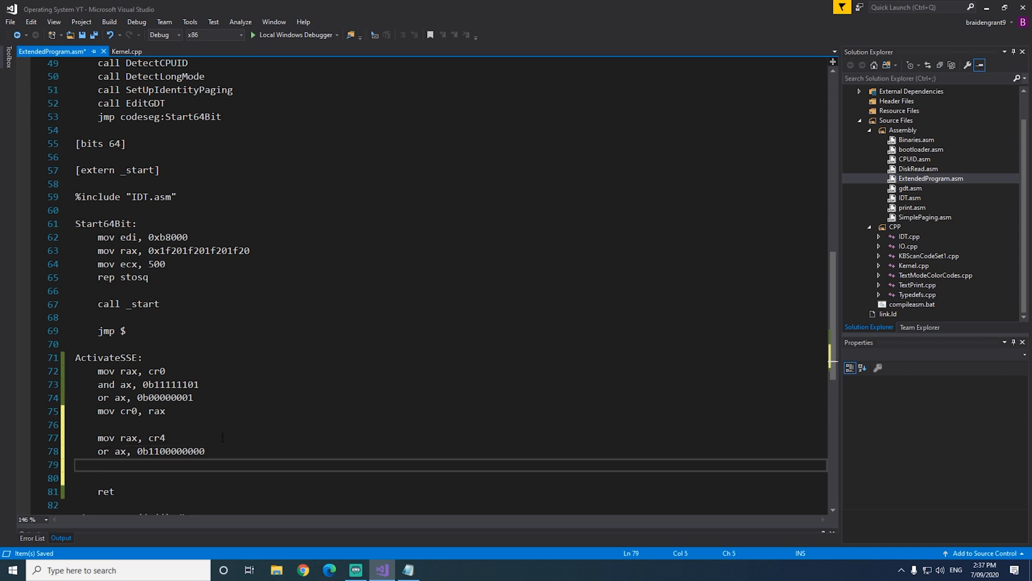
{"action": "type", "text": "mov ca"}
{"action": "key", "text": "BackSpace"}
{"action": "type", "text": "r4, rax"}
Call ActivateSSE before _start in Start64Bit, save, run the kernel in Bochs and return to Kernel.cpp
{"action": "left_click", "coordinate": [162, 291]}
{"action": "key", "text": "Return"}
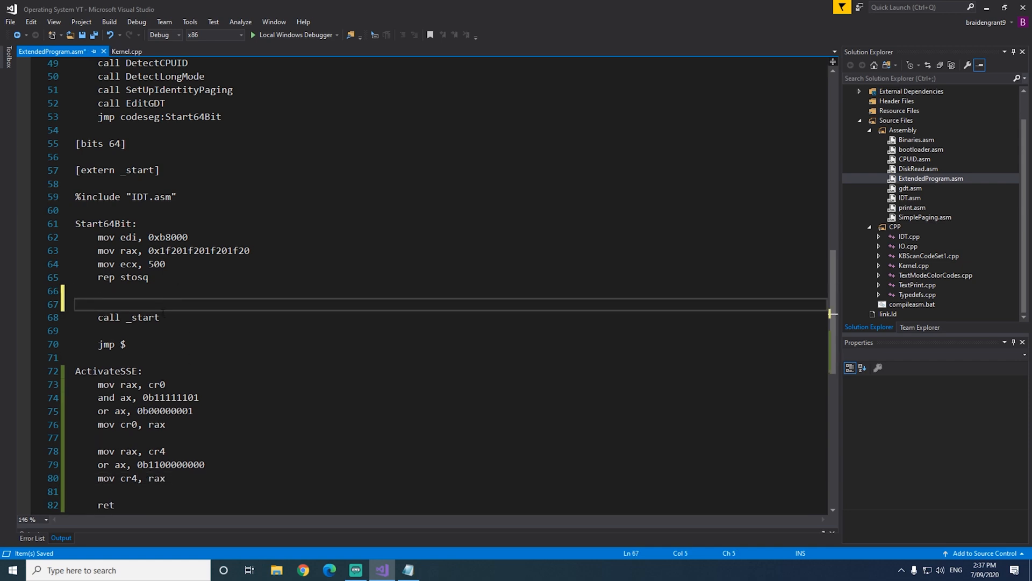
{"action": "type", "text": "call"}
{"action": "type", "text": " ActivateSS"}
{"action": "type", "text": "E"}
{"action": "key", "text": "Up"}
{"action": "scroll", "coordinate": [831, 313], "scroll_direction": "down", "scroll_amount": 1}
{"action": "key", "text": "Up"}
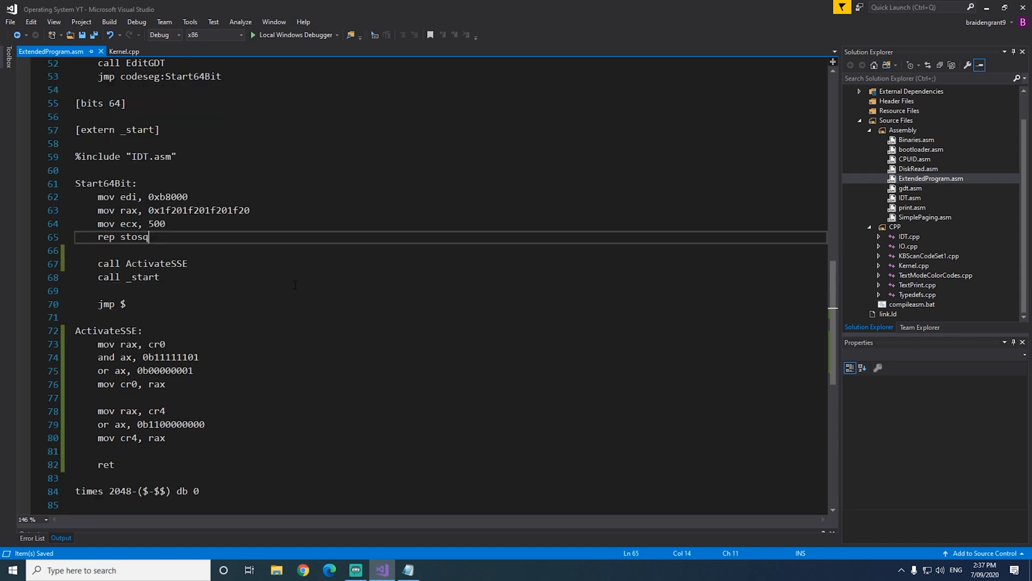
{"action": "key", "text": "F5"}
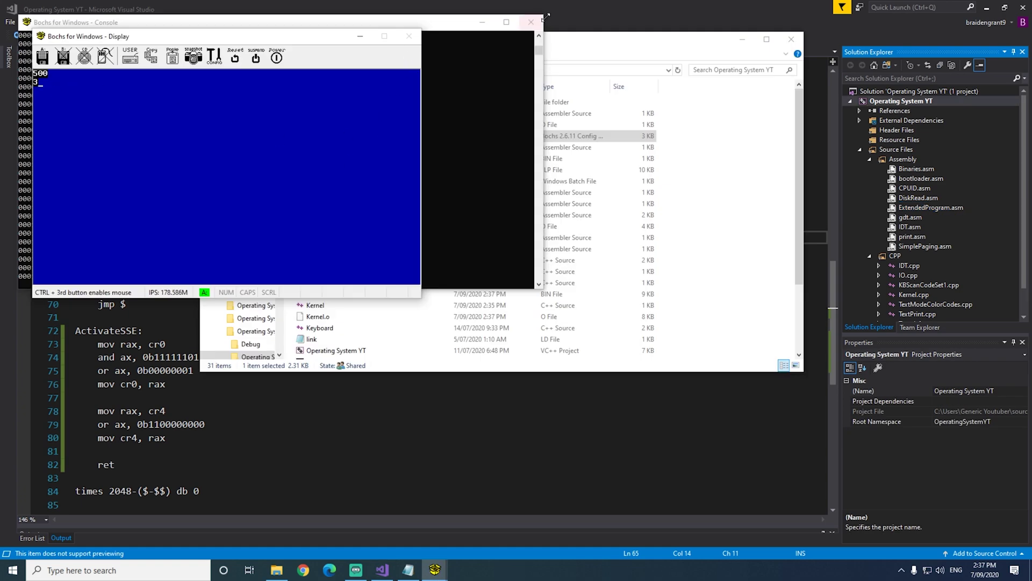
{"action": "left_click", "coordinate": [530, 22]}
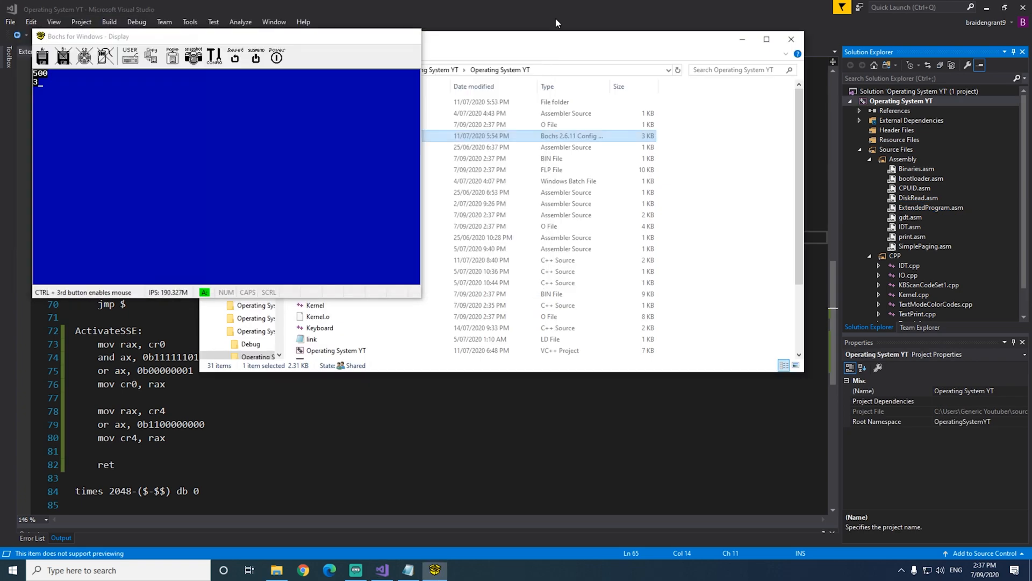
{"action": "left_click", "coordinate": [125, 51]}
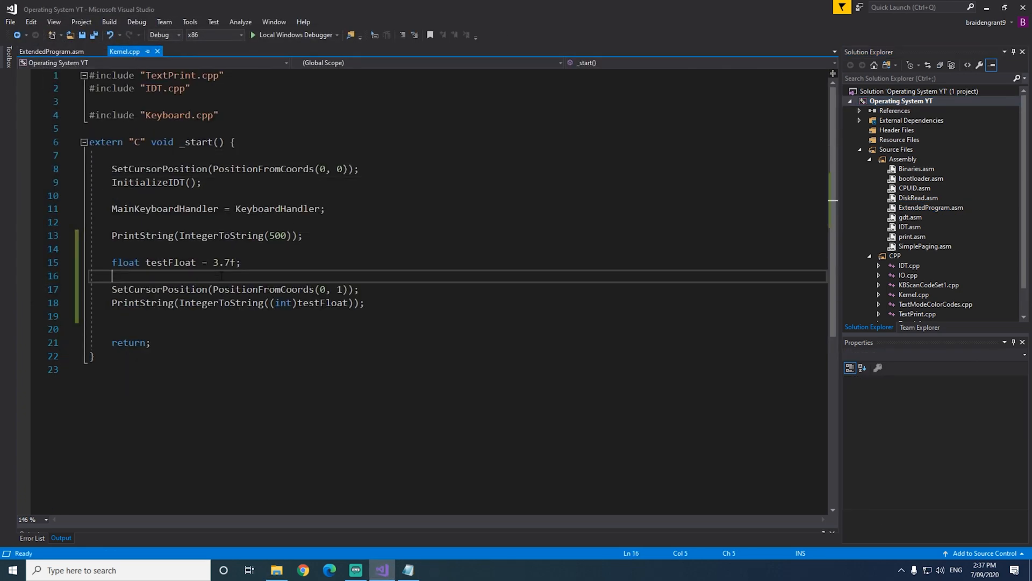
Add testFloat += 6.3f; below the declaration and save Kernel.cpp
{"action": "left_click", "coordinate": [290, 262]}
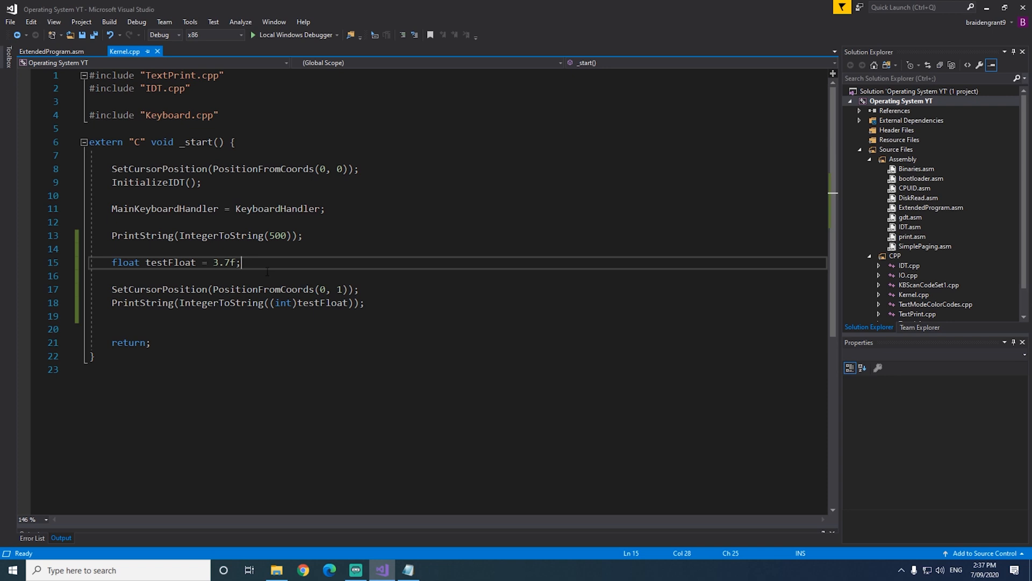
{"action": "key", "text": "Return"}
{"action": "type", "text": "testf"}
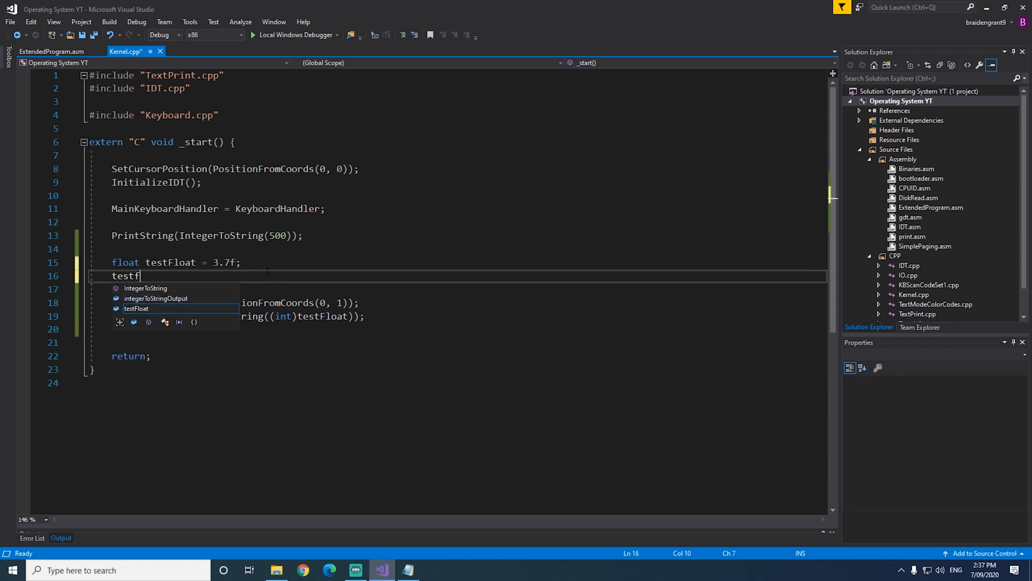
{"action": "key", "text": "Tab"}
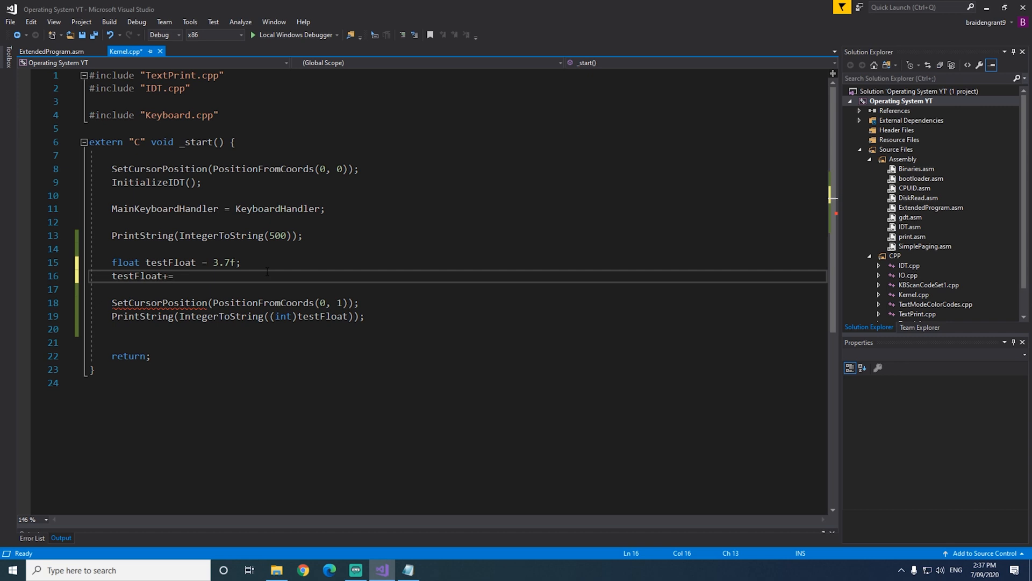
{"action": "type", "text": "6.3"}
{"action": "type", "text": "f;"}
{"action": "key", "text": "ctrl+s"}
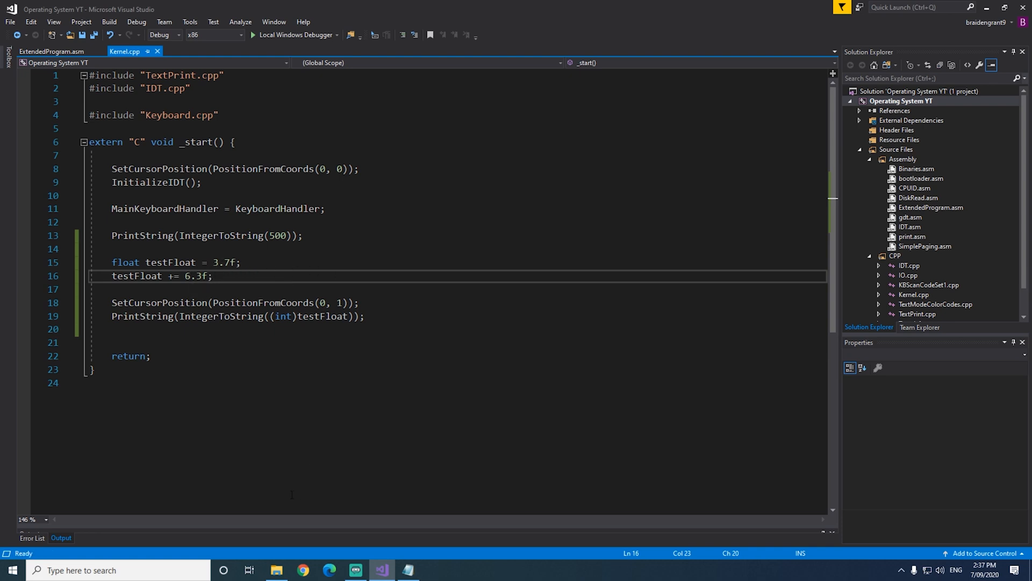
Boot the kernel in Bochs via bochsrc from the project folder, then close the folder window
{"action": "left_click", "coordinate": [276, 570]}
{"action": "double_click", "coordinate": [317, 136]}
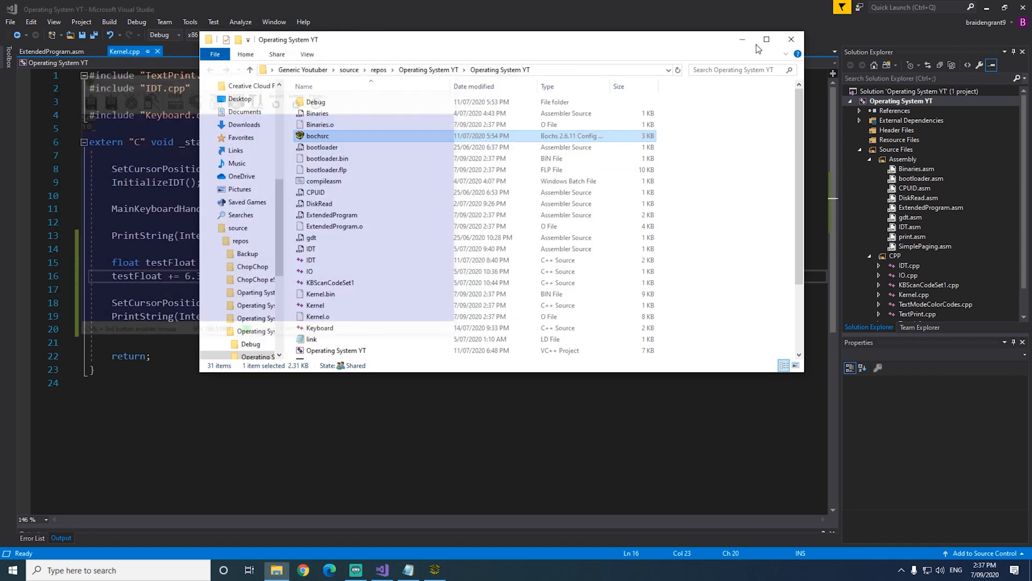
{"action": "left_click", "coordinate": [742, 39]}
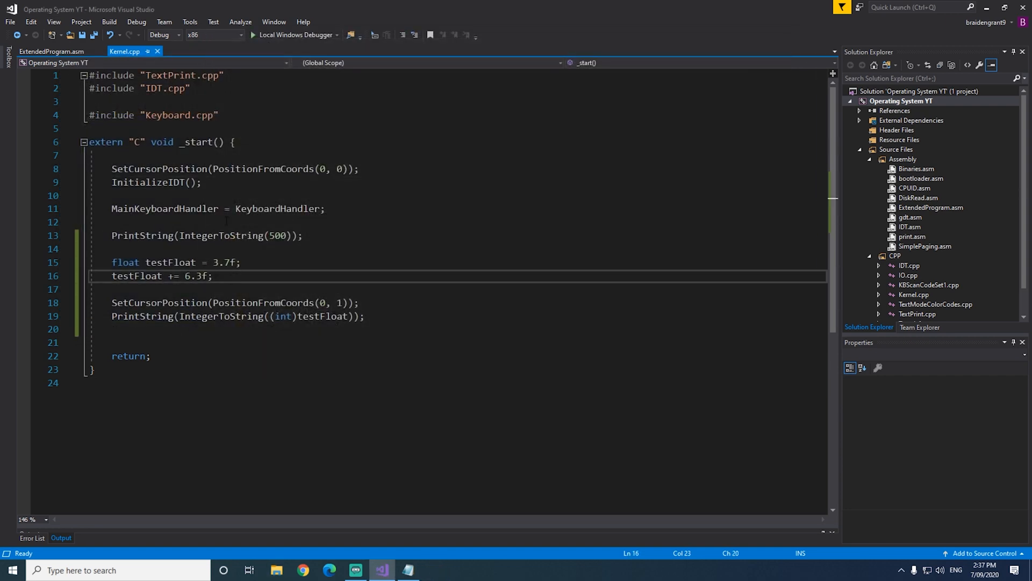
Change testFloat's type to double and run the kernel in Bochs, which prints 500 and 10
{"action": "key", "text": "Up"}
{"action": "key", "text": "Home"}
{"action": "key", "text": "shift+Right"}
{"action": "key", "text": "shift+Right"}
{"action": "key", "text": "shift+Right"}
{"action": "type", "text": "doub"}
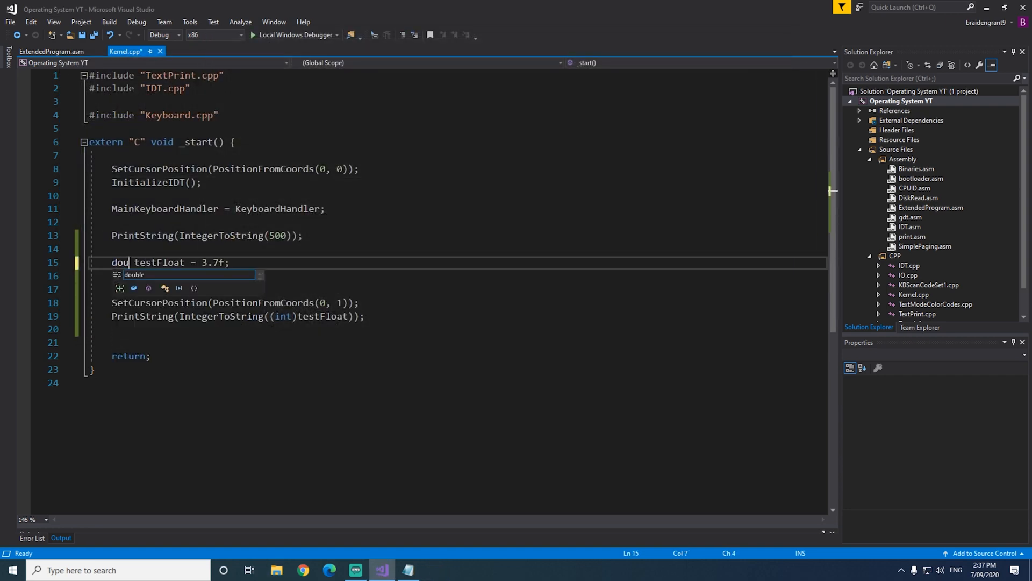
{"action": "type", "text": "le"}
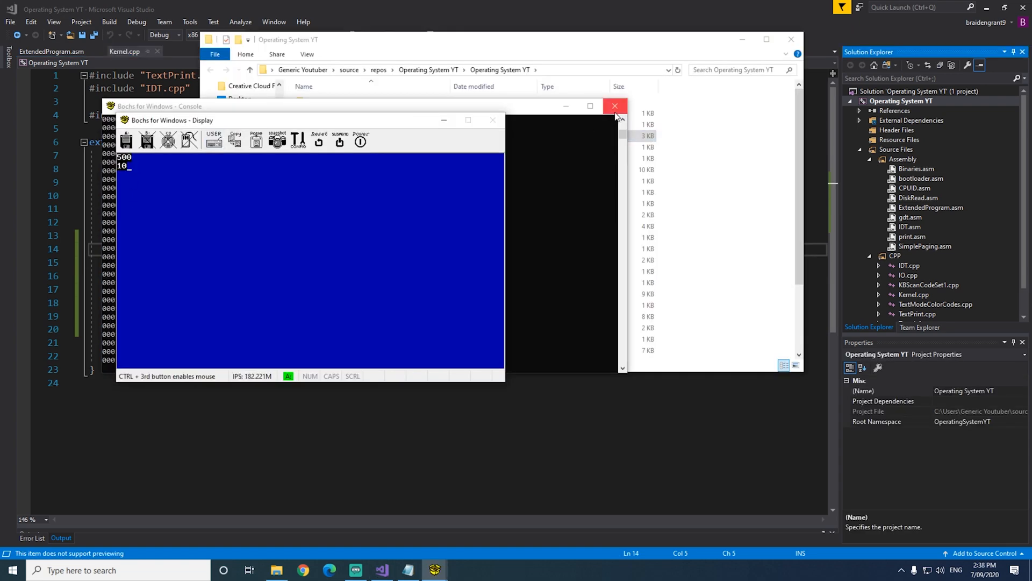
{"action": "left_click", "coordinate": [795, 40]}
Revert the type to float, drop the f suffixes so the literals are 3.7 and 6.3, and save
{"action": "key", "text": "Down"}
{"action": "key", "text": "shift+Right"}
{"action": "key", "text": "shift+Right"}
{"action": "key", "text": "shift+Right"}
{"action": "type", "text": "f"}
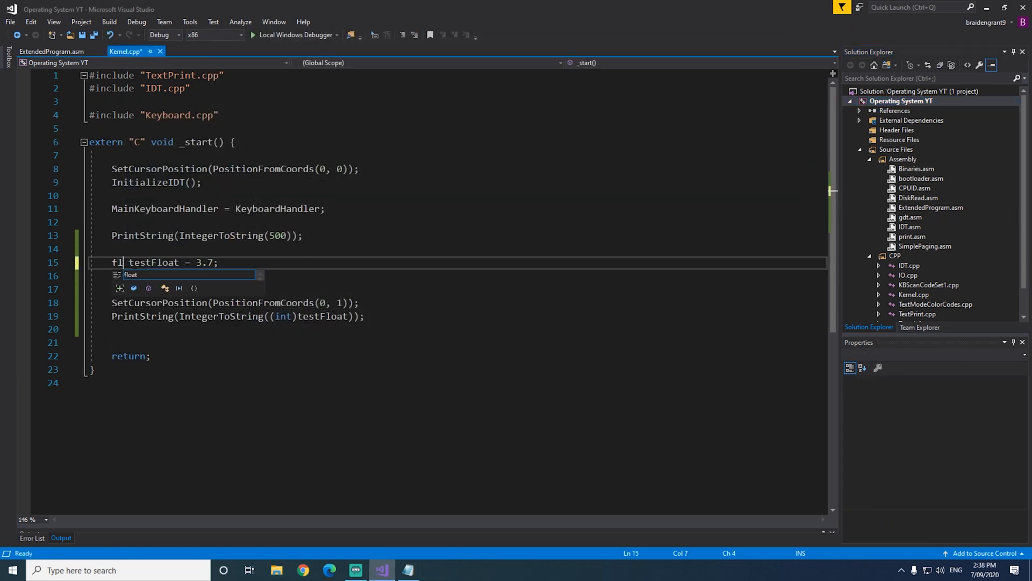
{"action": "type", "text": "loat"}
{"action": "key", "text": "Up"}
{"action": "key", "text": "Up"}
{"action": "left_click", "coordinate": [341, 251]}
{"action": "key", "text": "ctrl+s"}
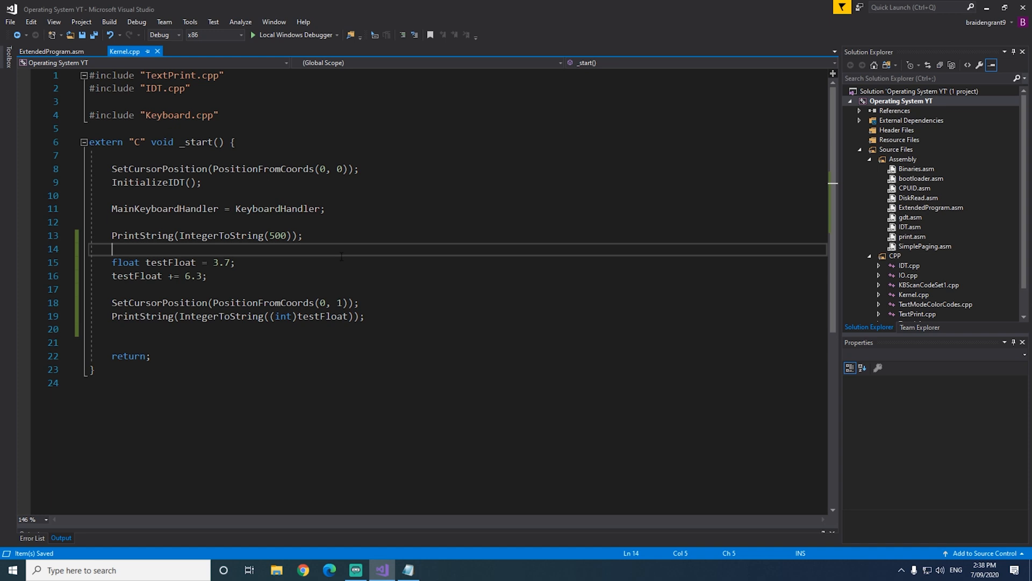
{"action": "left_click", "coordinate": [323, 263]}
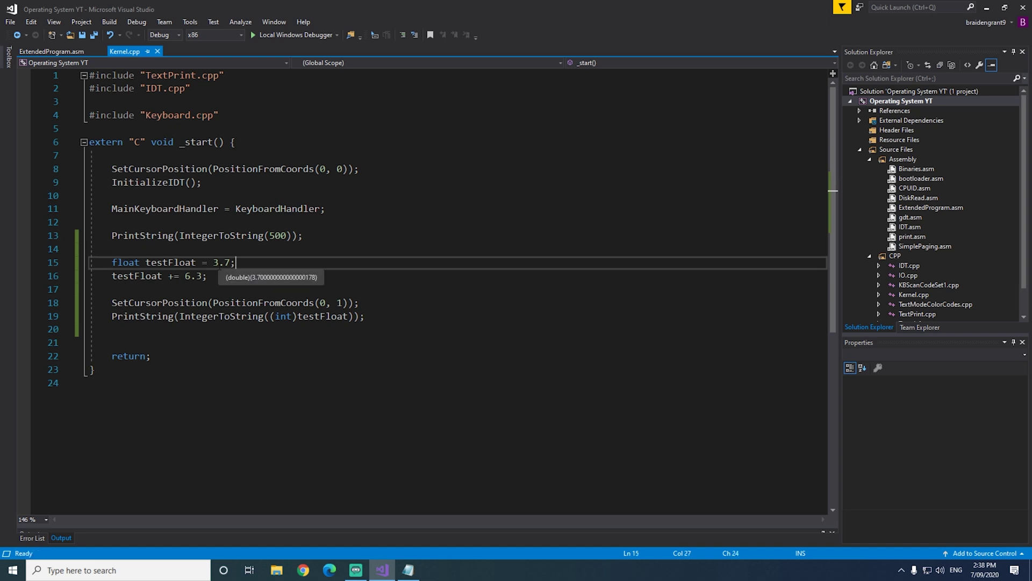
{"action": "key", "text": "Up"}
{"action": "key", "text": "Down"}
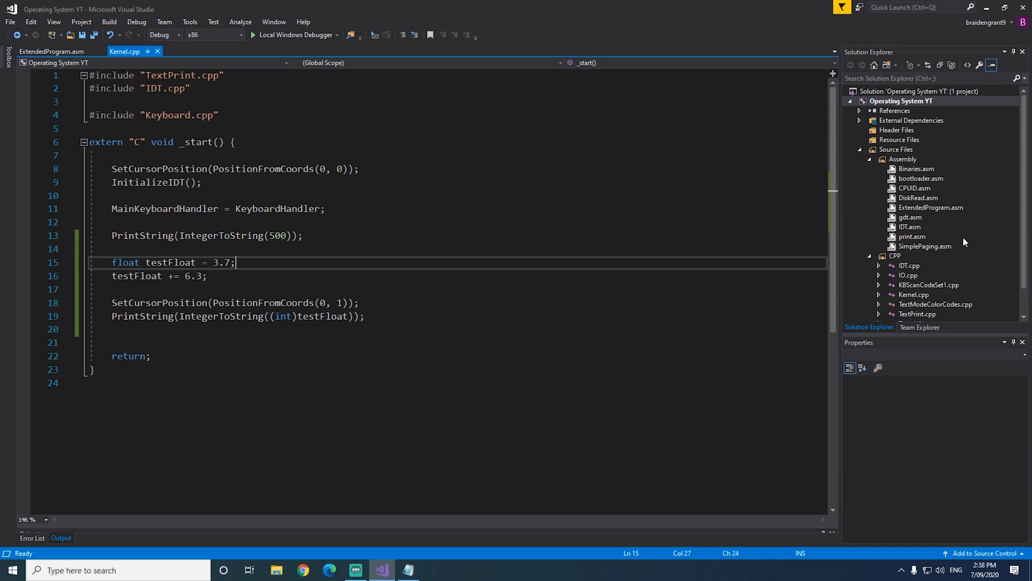
{"action": "scroll", "coordinate": [952, 246], "scroll_direction": "down", "scroll_amount": 1}
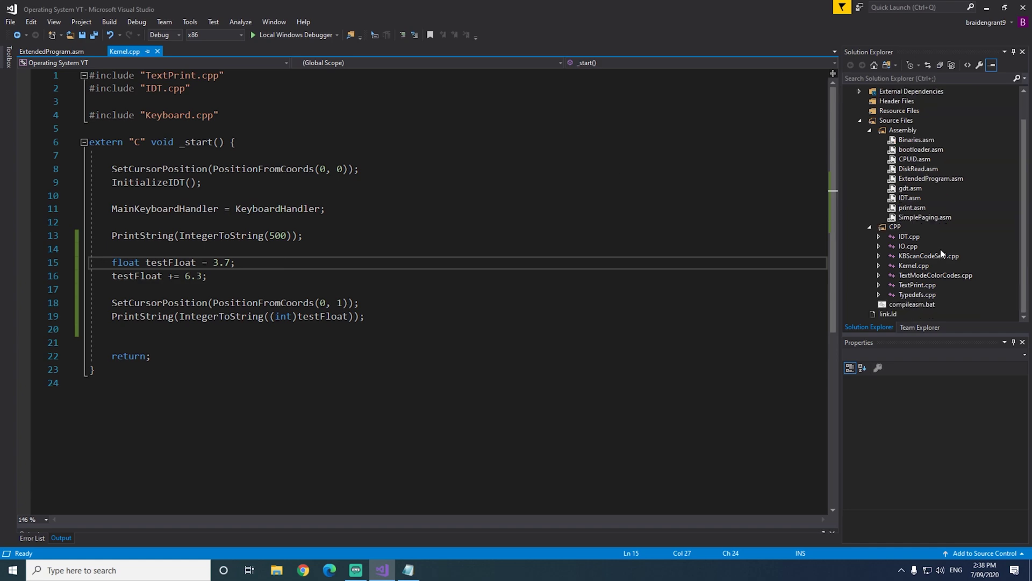
Add a 128-character floatToStringOutput buffer at the end of TextPrint.cpp
{"action": "double_click", "coordinate": [918, 284]}
{"action": "scroll", "coordinate": [400, 237], "scroll_direction": "down", "scroll_amount": 1}
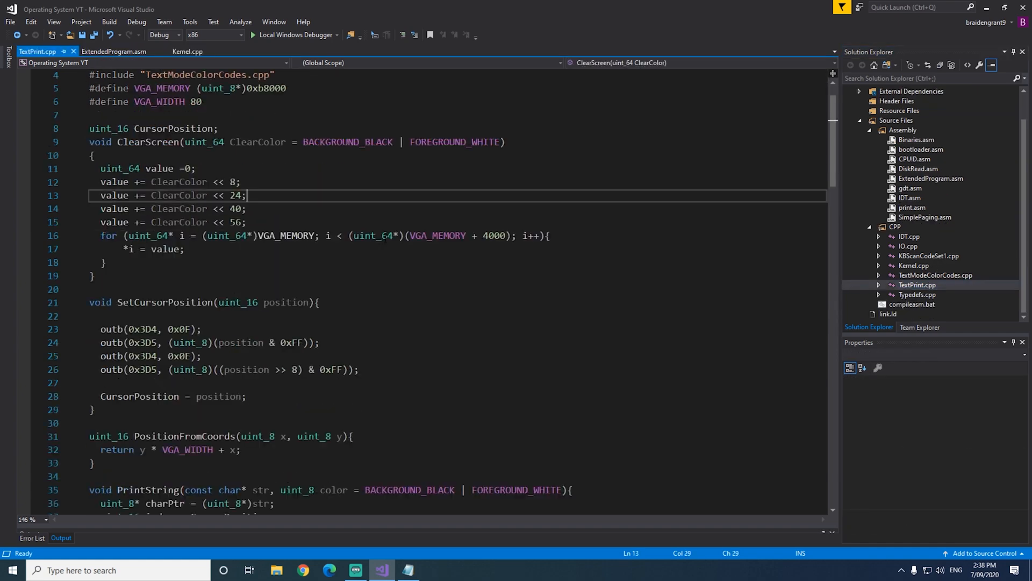
{"action": "scroll", "coordinate": [401, 237], "scroll_direction": "down", "scroll_amount": 11}
{"action": "scroll", "coordinate": [401, 237], "scroll_direction": "down", "scroll_amount": 7}
{"action": "scroll", "coordinate": [401, 237], "scroll_direction": "down", "scroll_amount": 3, "text": "ctrl"}
{"action": "scroll", "coordinate": [401, 238], "scroll_direction": "down", "scroll_amount": 10}
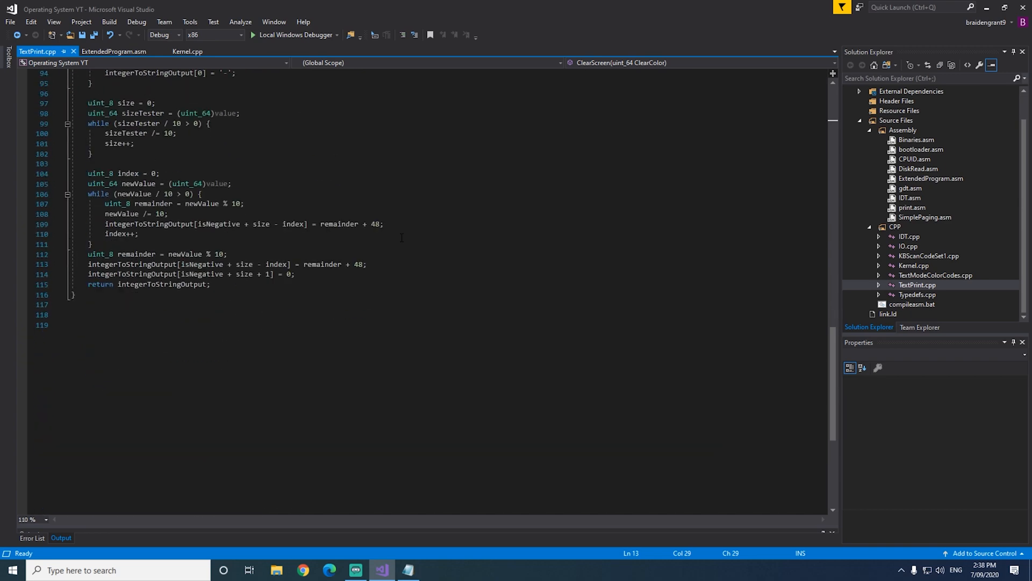
{"action": "scroll", "coordinate": [188, 137], "scroll_direction": "up", "scroll_amount": 5}
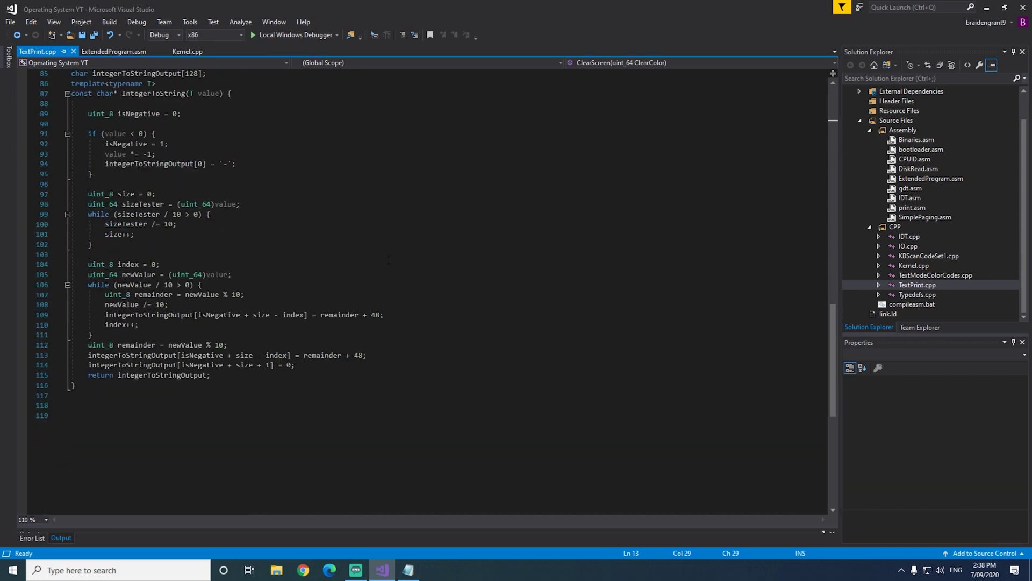
{"action": "left_click", "coordinate": [108, 404]}
{"action": "key", "text": "Return"}
{"action": "key", "text": "Return"}
{"action": "scroll", "coordinate": [232, 329], "scroll_direction": "up", "scroll_amount": 1, "text": "ctrl"}
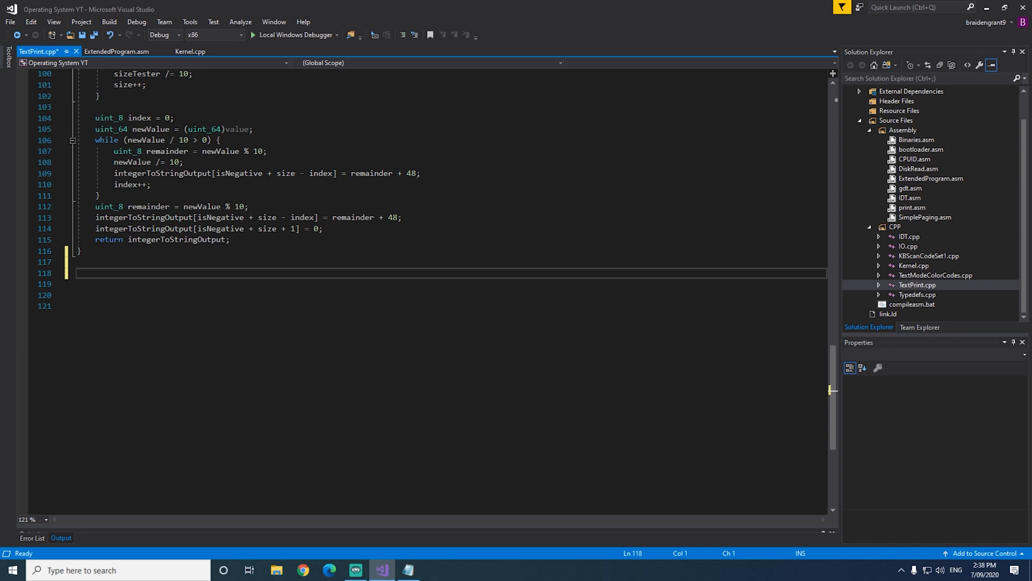
{"action": "type", "text": "char "}
{"action": "type", "text": "floatToString("}
{"action": "type", "text": "ut"}
{"action": "key", "text": "BackSpace"}
{"action": "key", "text": "BackSpace"}
{"action": "type", "text": "utput[12"}
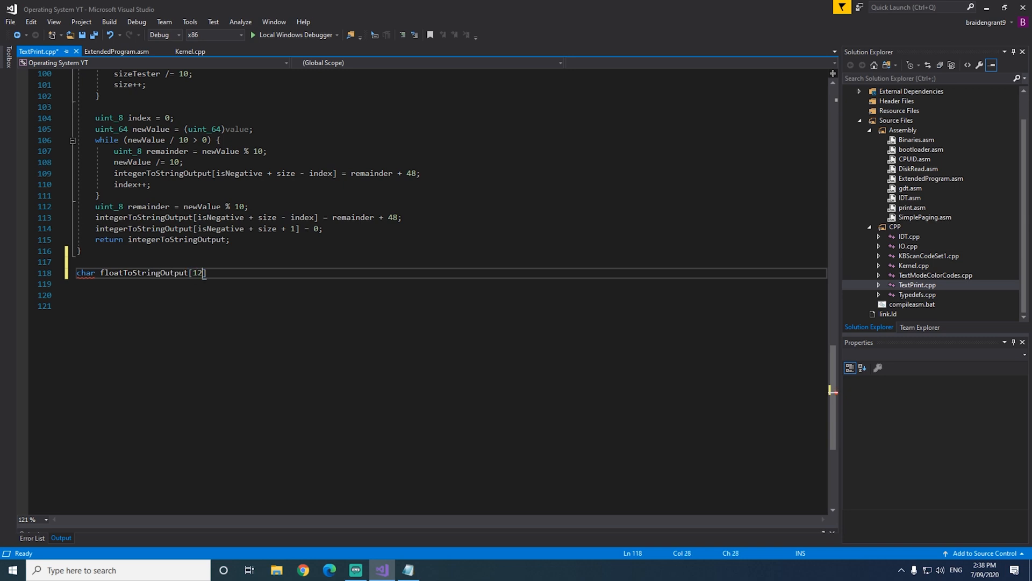
{"action": "type", "text": "8];"}
Add an empty FloatToString(float value, uint_8 decimalPlaces) function with braces and save
{"action": "key", "text": "Return"}
{"action": "type", "text": "const "}
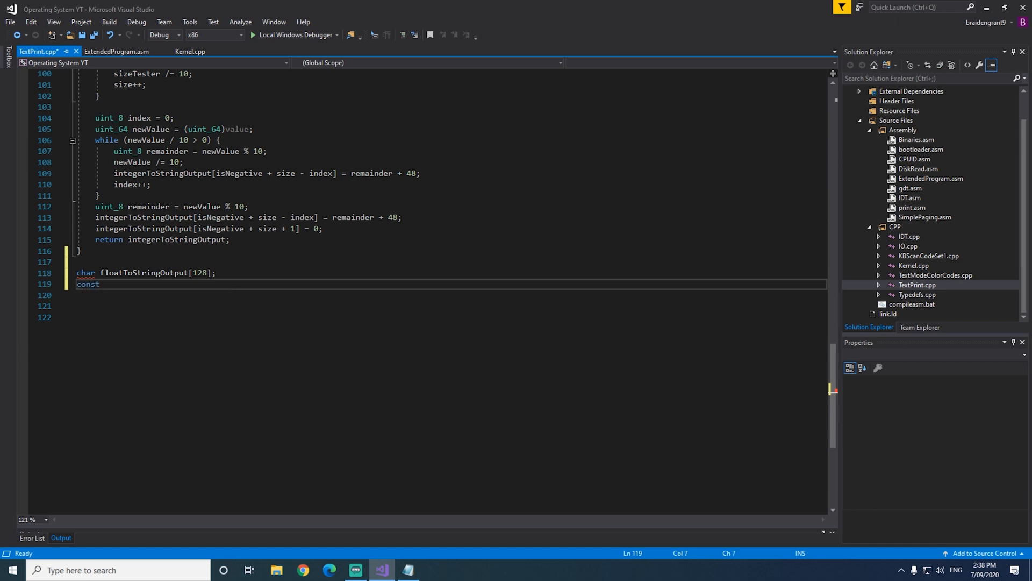
{"action": "type", "text": "char* f"}
{"action": "type", "text": "Float"}
{"action": "type", "text": "ToString(float"}
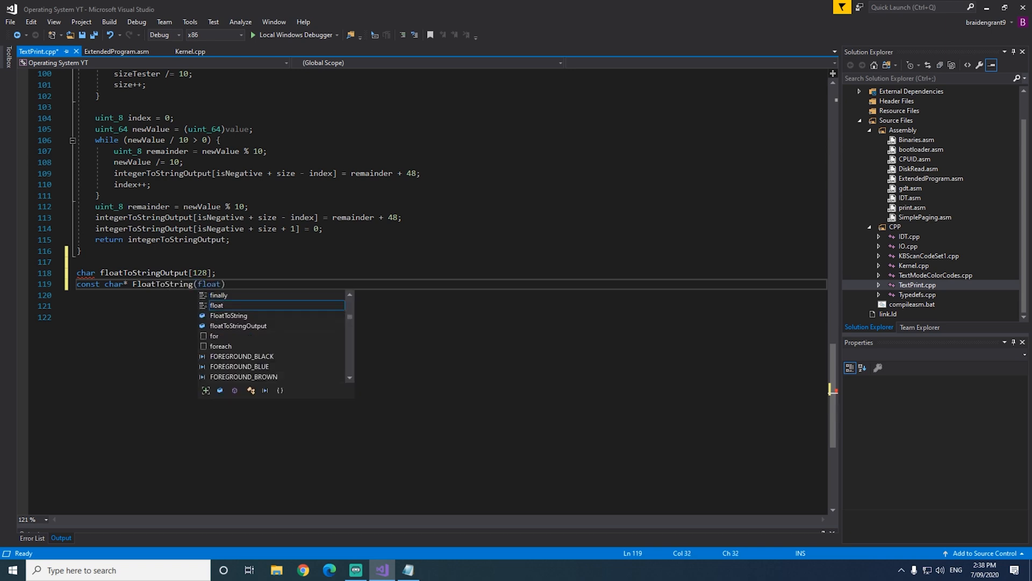
{"action": "type", "text": " value."}
{"action": "key", "text": "BackSpace"}
{"action": "key", "text": "BackSpace"}
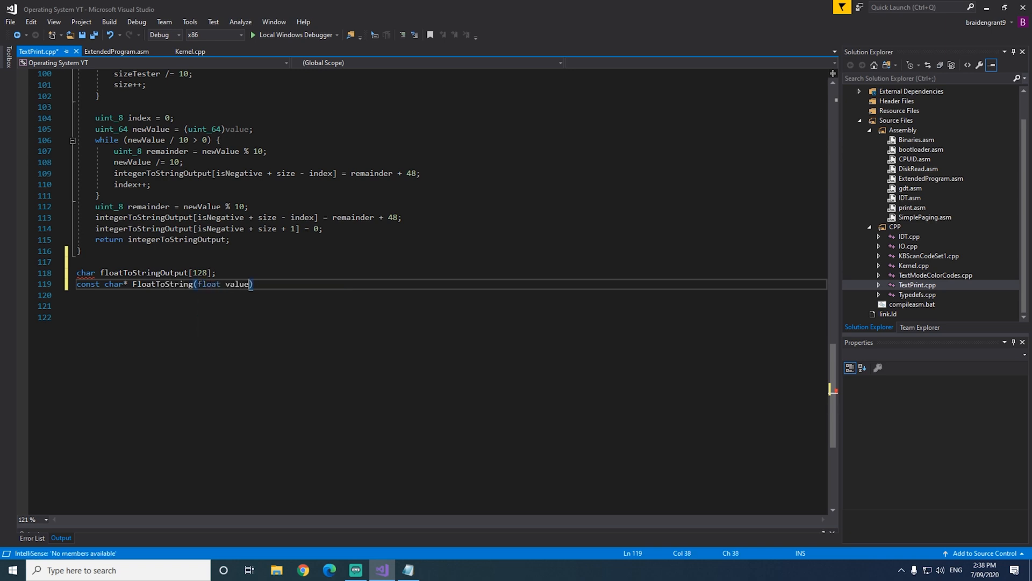
{"action": "type", "text": ","}
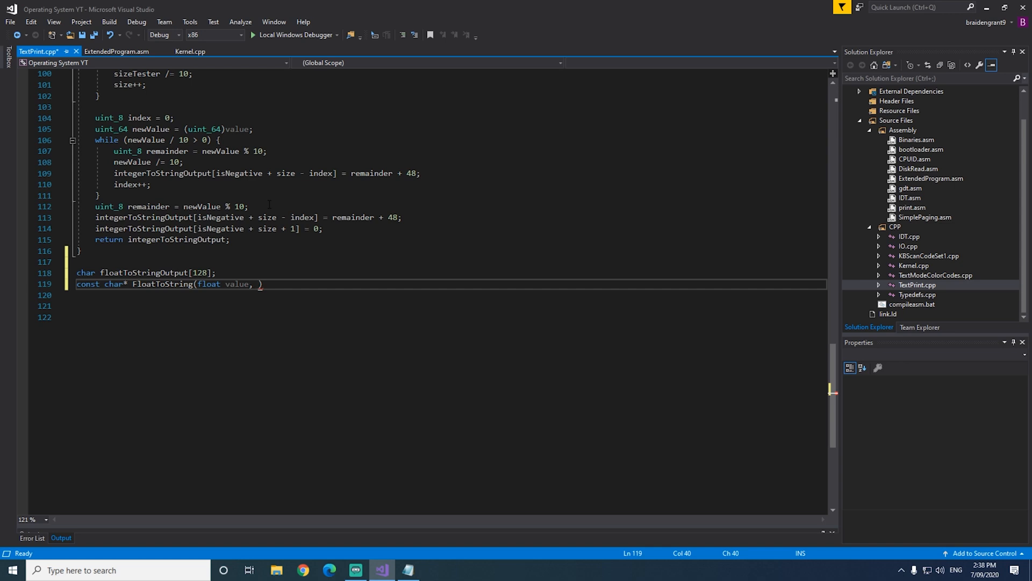
{"action": "type", "text": "uint)"}
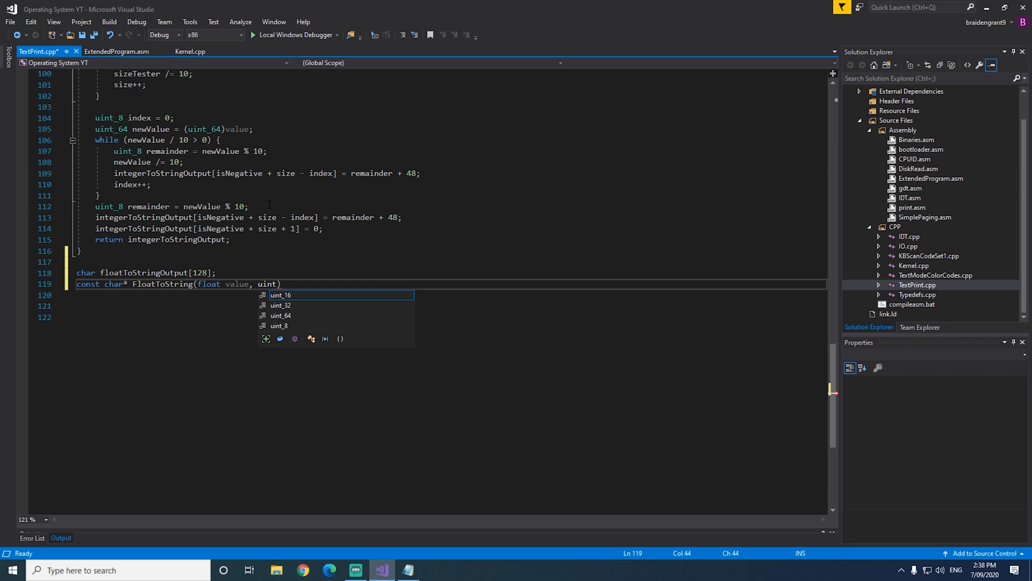
{"action": "type", "text": "_8 decimal"}
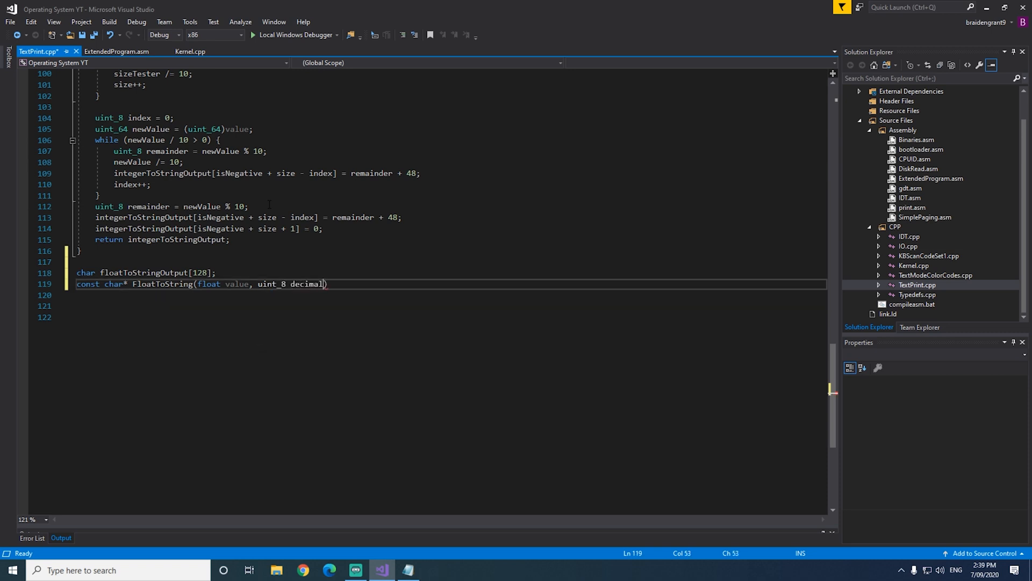
{"action": "type", "text": "Places){"}
{"action": "key", "text": "Return"}
{"action": "type", "text": "}"}
{"action": "key", "text": "ctrl+s"}
{"action": "left_click", "coordinate": [316, 250]}
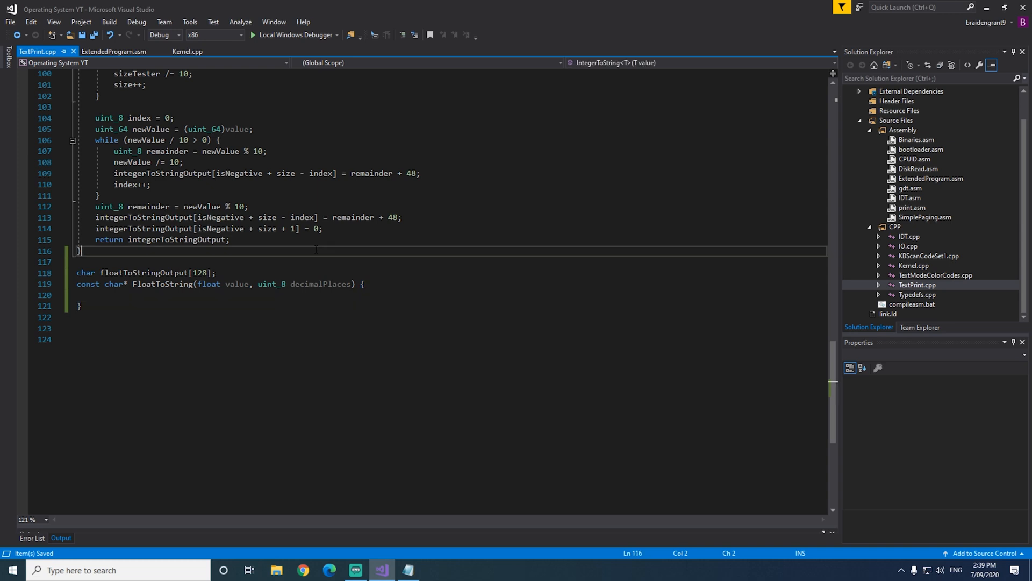
{"action": "left_click", "coordinate": [284, 263]}
{"action": "key", "text": "Down"}
{"action": "key", "text": "Down"}
{"action": "key", "text": "Down"}
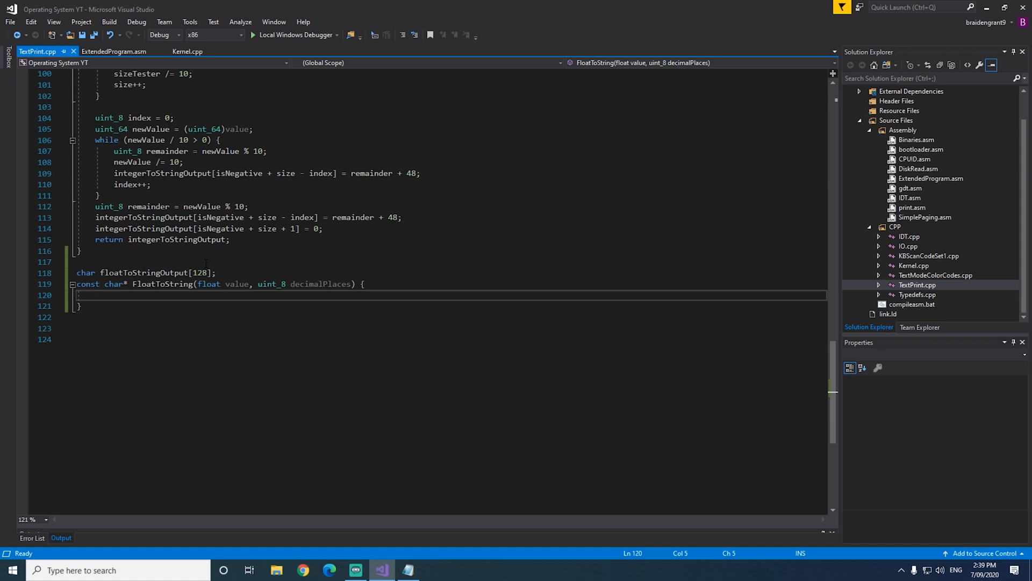
{"action": "type", "text": "char*"}
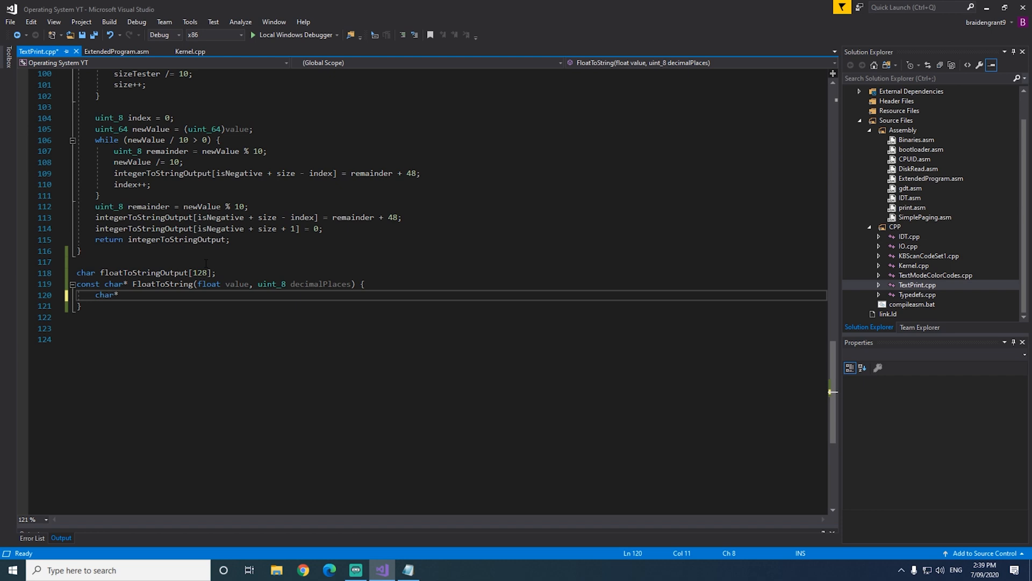
{"action": "scroll", "coordinate": [206, 262], "scroll_direction": "up", "scroll_amount": 6}
{"action": "scroll", "coordinate": [322, 356], "scroll_direction": "down", "scroll_amount": 2}
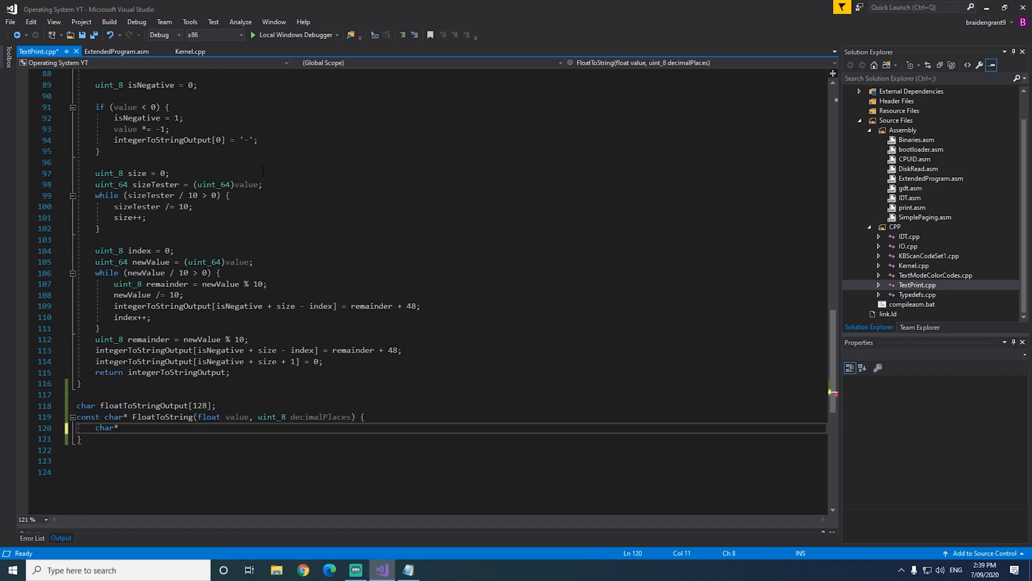
{"action": "scroll", "coordinate": [322, 355], "scroll_direction": "down", "scroll_amount": 1}
{"action": "type", "text": "int"}
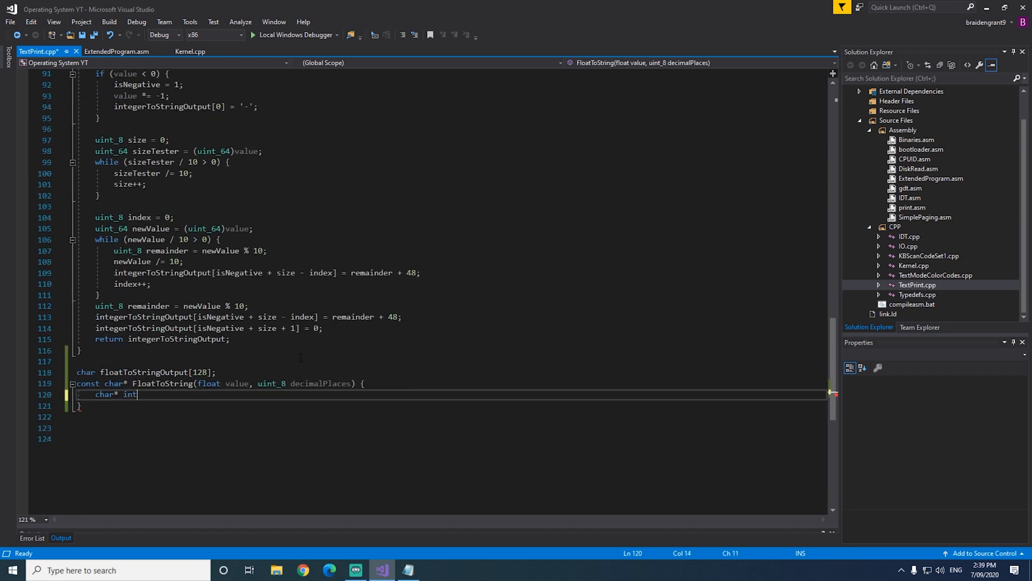
{"action": "type", "text": "Ptr"}
{"action": "type", "text": " = (char*)"}
{"action": "type", "text": "IntegerToStrin"}
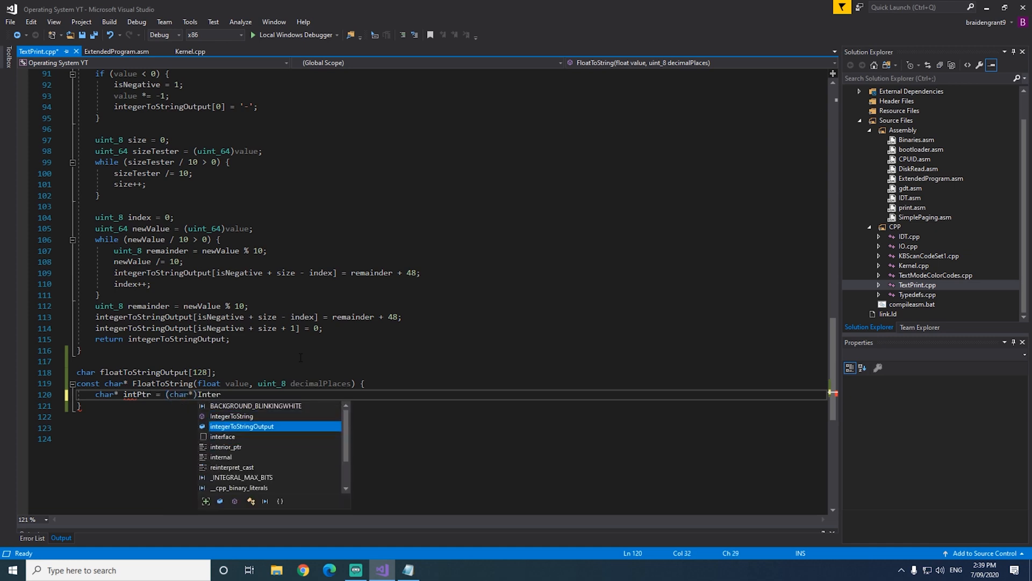
{"action": "type", "text": "g((int"}
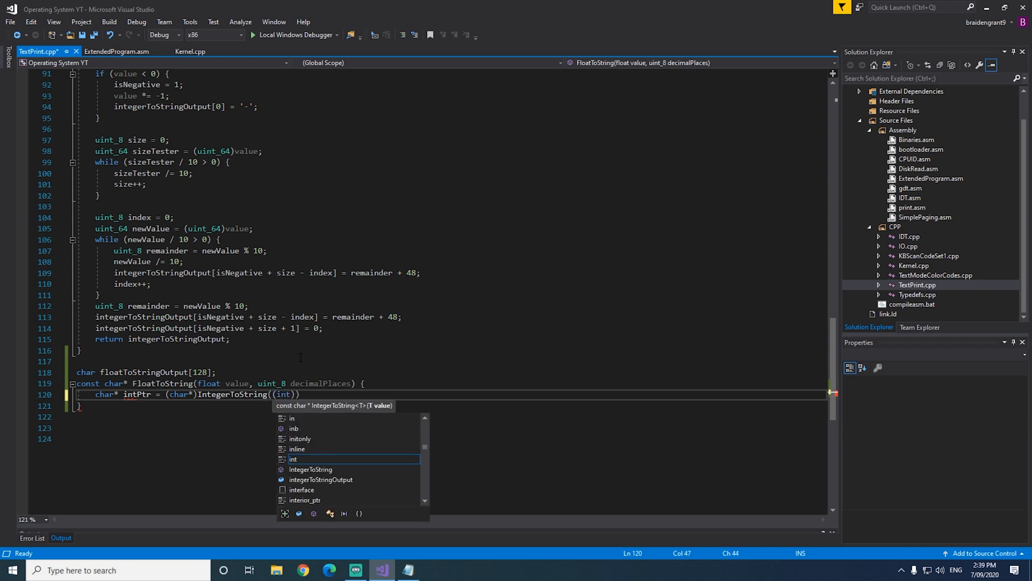
{"action": "type", "text": ")value_"}
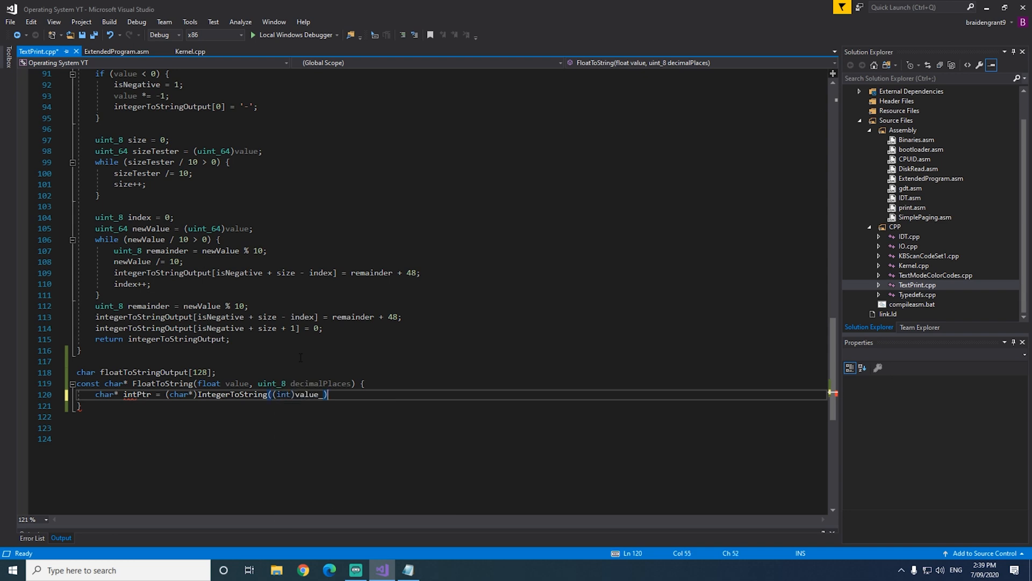
Declare intPtr as IntegerToString((int)value) inside FloatToString and save
{"action": "key", "text": "BackSpace"}
{"action": "key", "text": "ctrl+s"}
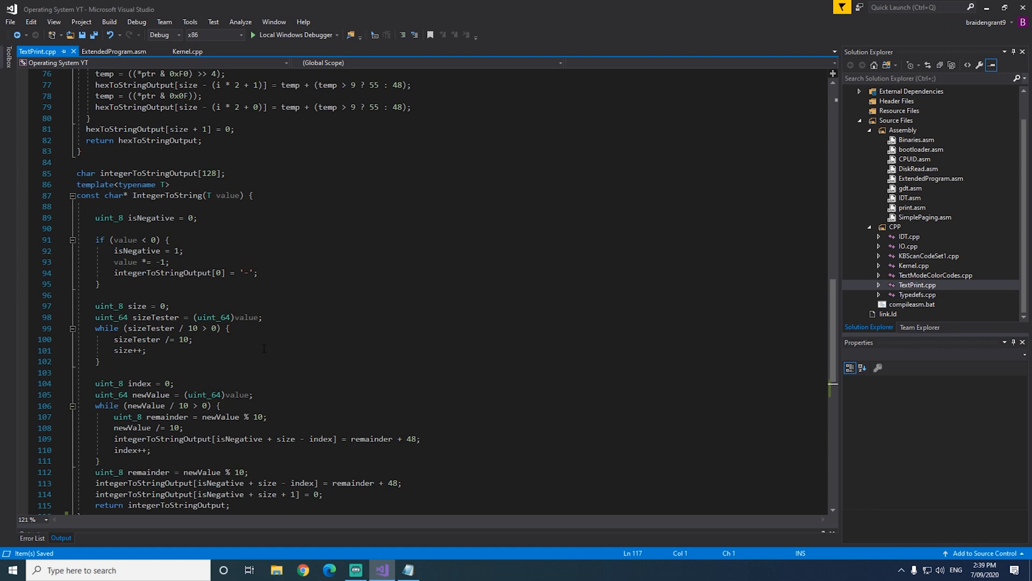
{"action": "scroll", "coordinate": [263, 348], "scroll_direction": "down", "scroll_amount": 6}
{"action": "left_click", "coordinate": [333, 360]}
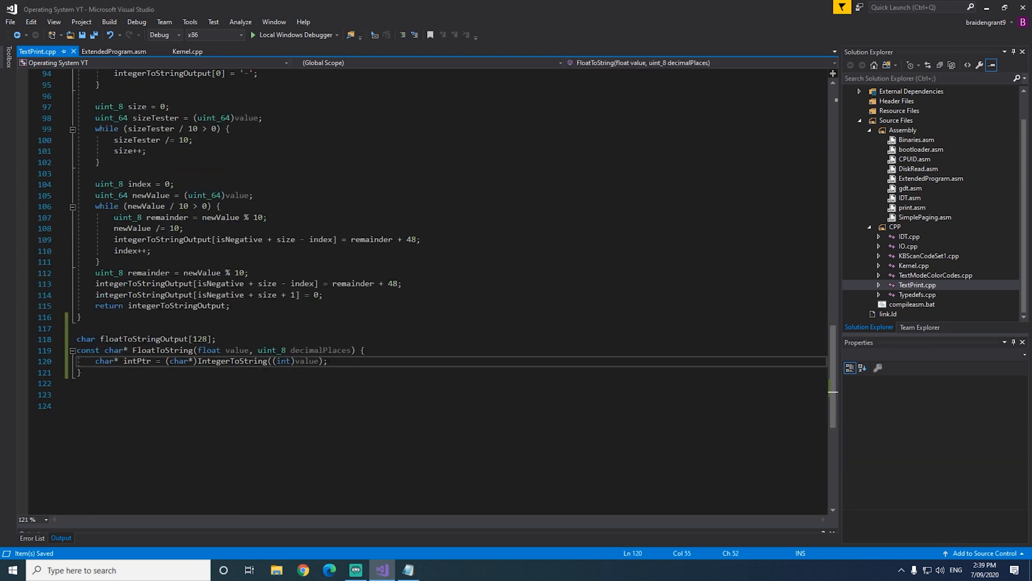
{"action": "key", "text": "Up"}
{"action": "key", "text": "Up"}
{"action": "key", "text": "Up"}
{"action": "left_click", "coordinate": [344, 364]}
Declare floatPtr pointing at floatToStringOutput and save TextPrint.cpp
{"action": "key", "text": "Return"}
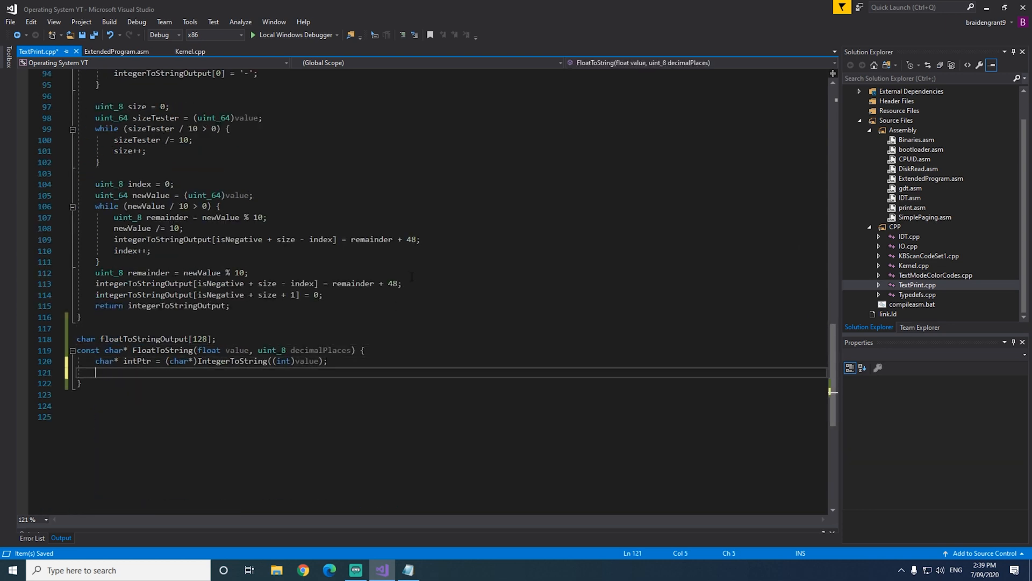
{"action": "type", "text": "char* f"}
{"action": "type", "text": "loatPtr = float"}
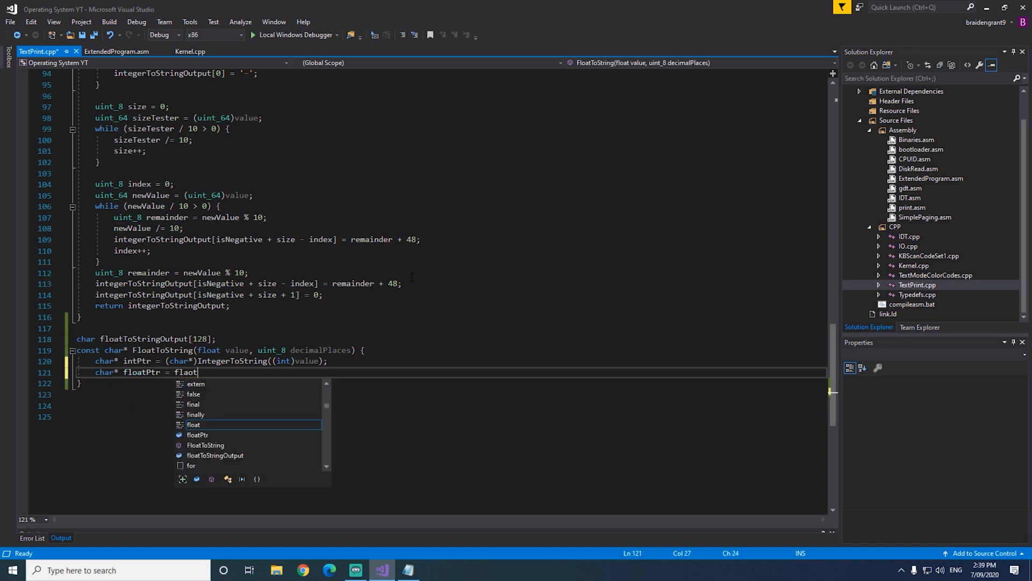
{"action": "key", "text": "Down"}
{"action": "key", "text": "Down"}
{"action": "key", "text": "Down"}
{"action": "type", "text": ";"}
{"action": "key", "text": "ctrl+s"}
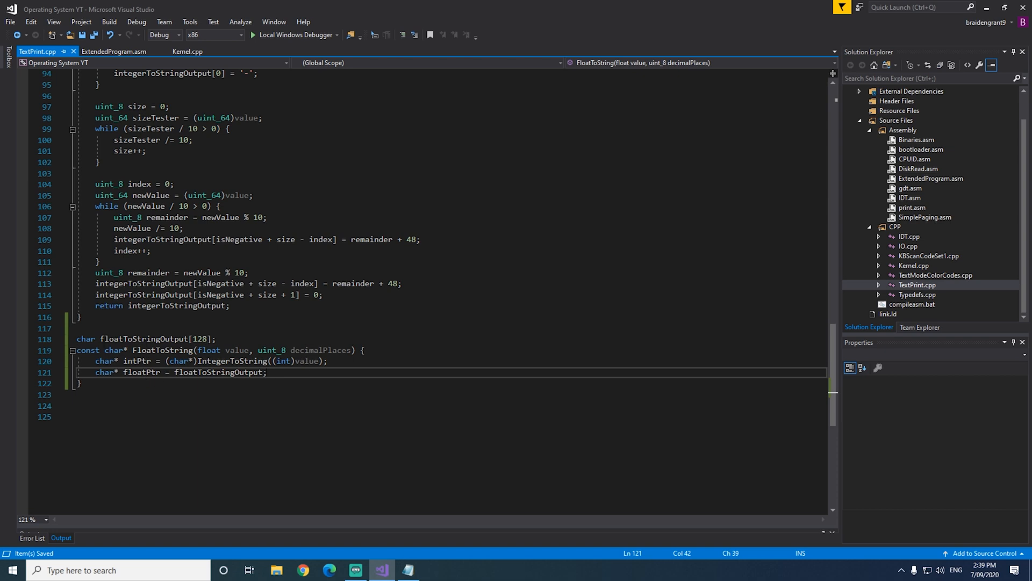
{"action": "key", "text": "Return"}
{"action": "key", "text": "Return"}
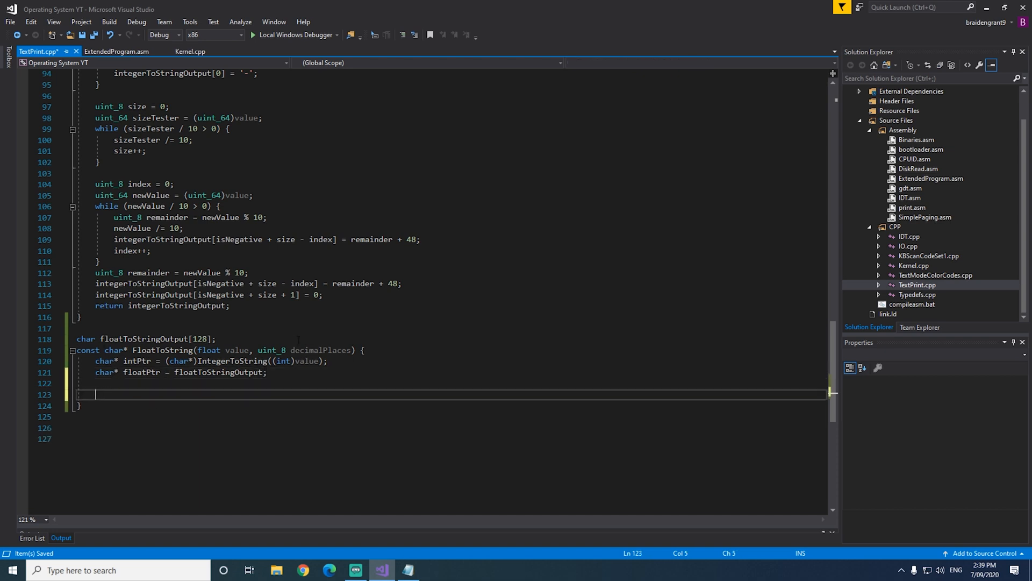
{"action": "type", "text": "while"}
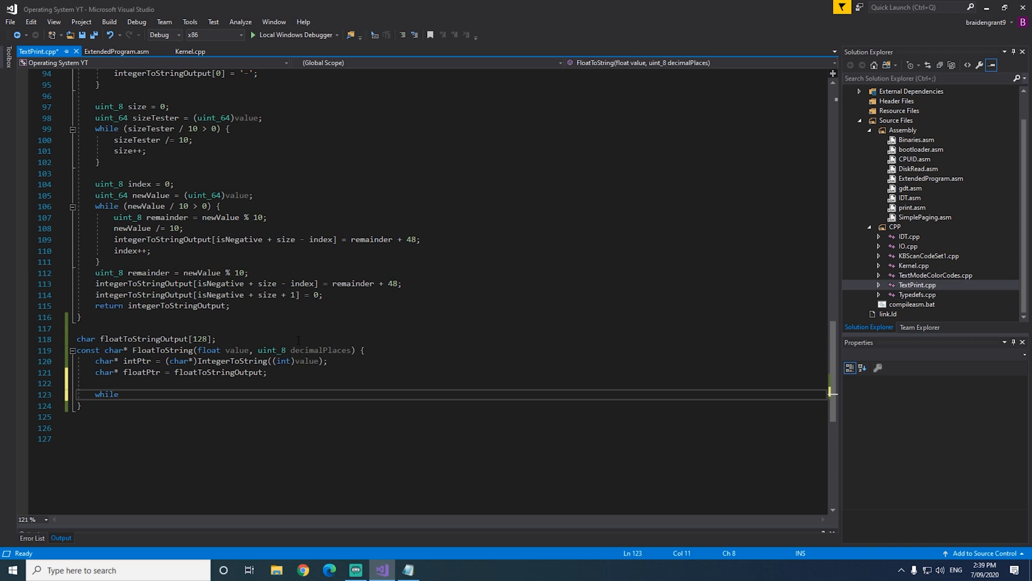
{"action": "type", "text": " (*in"}
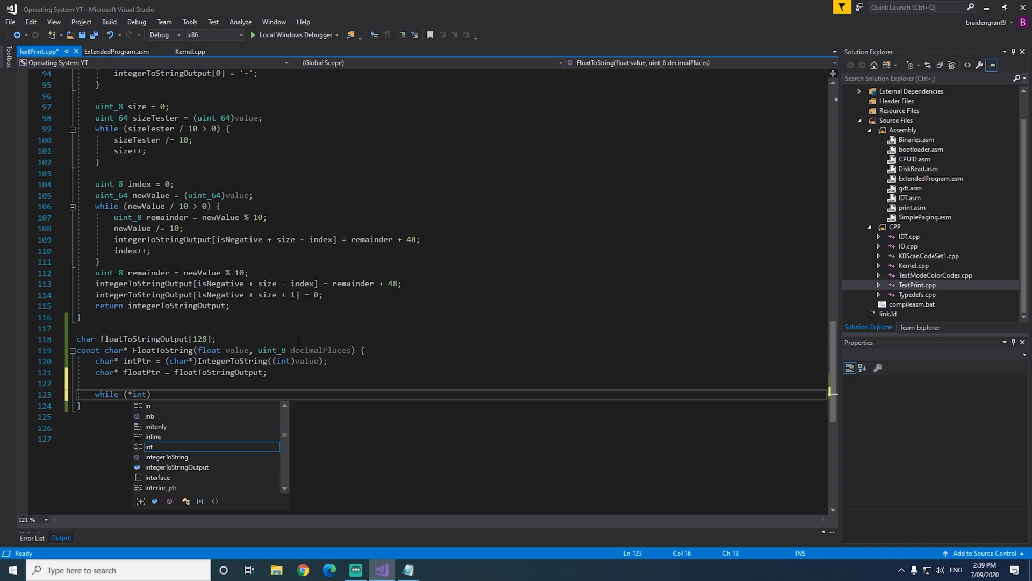
{"action": "type", "text": "t"}
{"action": "type", "text": "pt"}
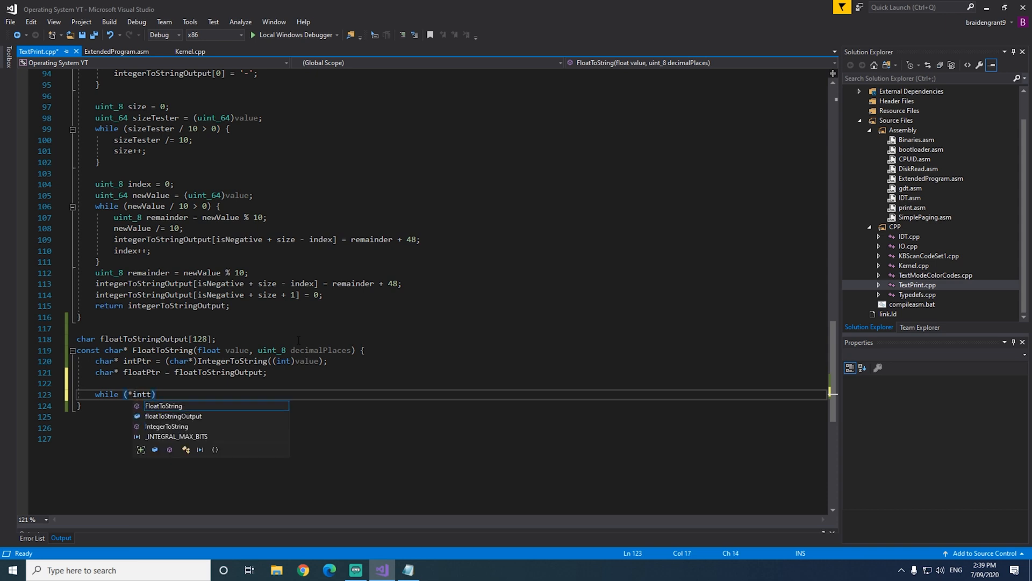
{"action": "type", "text": "r !"}
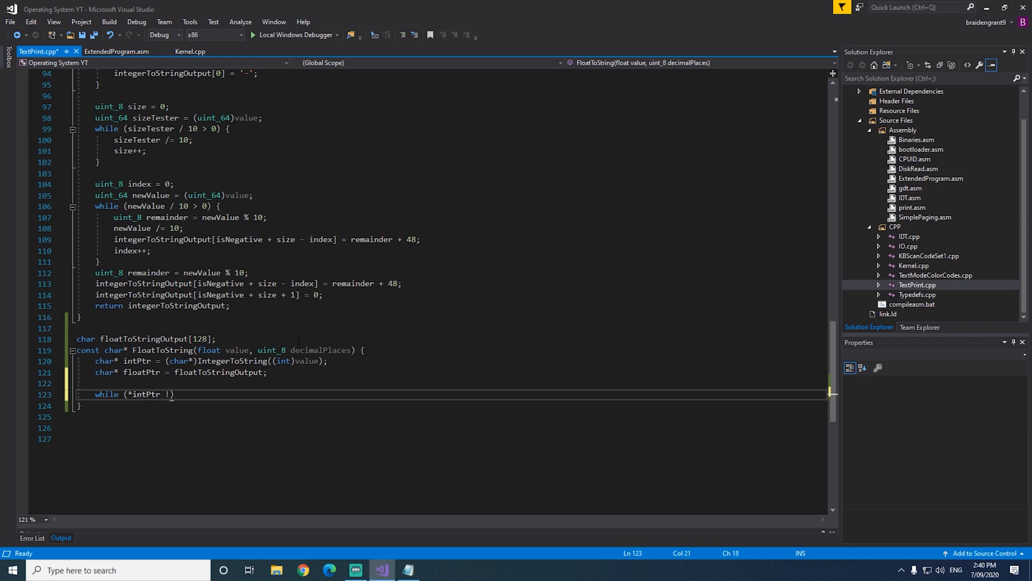
{"action": "type", "text": "= 0) {"}
Start a while (*intPtr != 0) loop that assigns *floatPtr = *intPtr
{"action": "key", "text": "Return"}
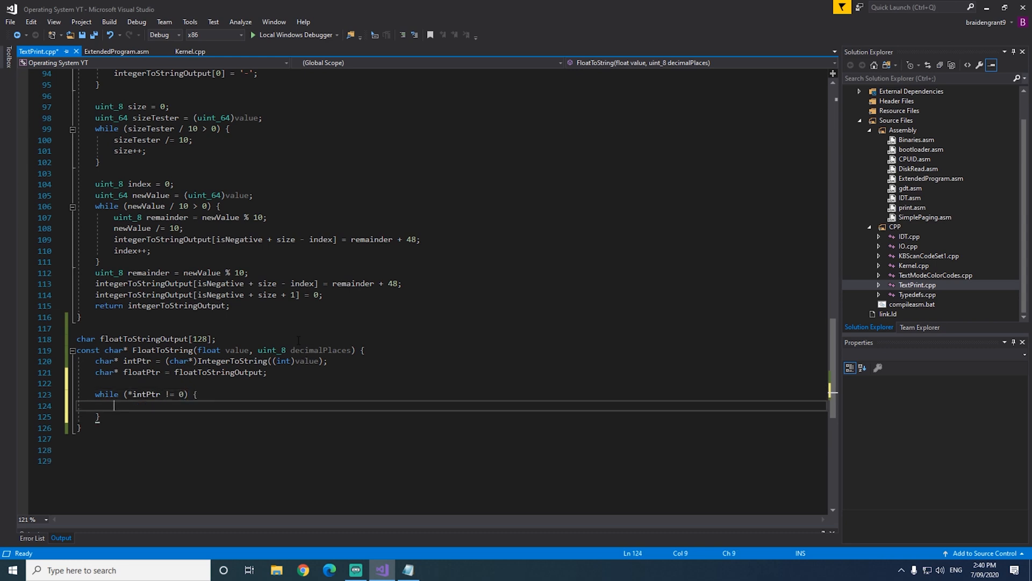
{"action": "scroll", "coordinate": [435, 283], "scroll_direction": "up", "scroll_amount": 1}
{"action": "scroll", "coordinate": [435, 283], "scroll_direction": "up", "scroll_amount": 5}
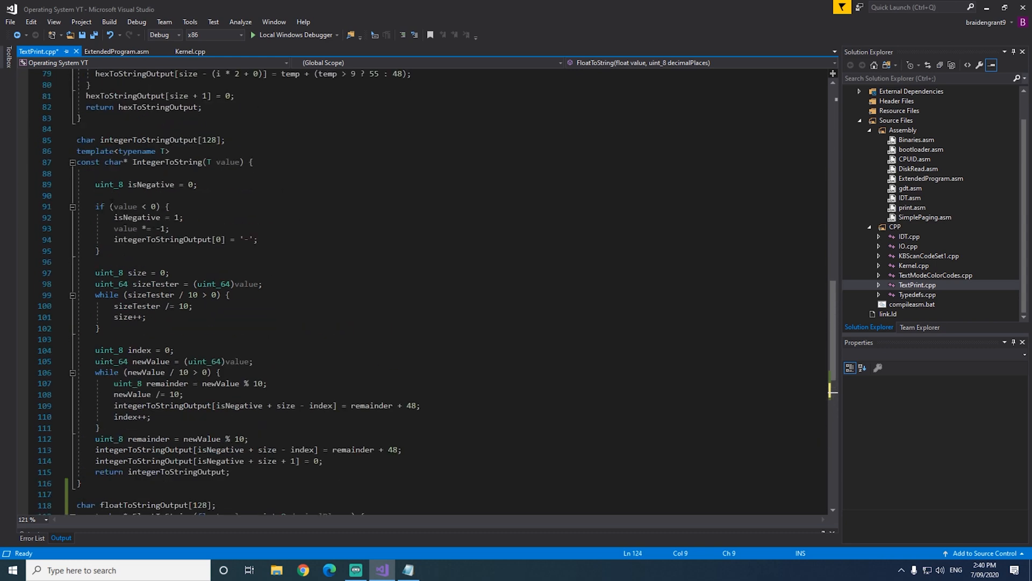
{"action": "scroll", "coordinate": [436, 282], "scroll_direction": "down", "scroll_amount": 4}
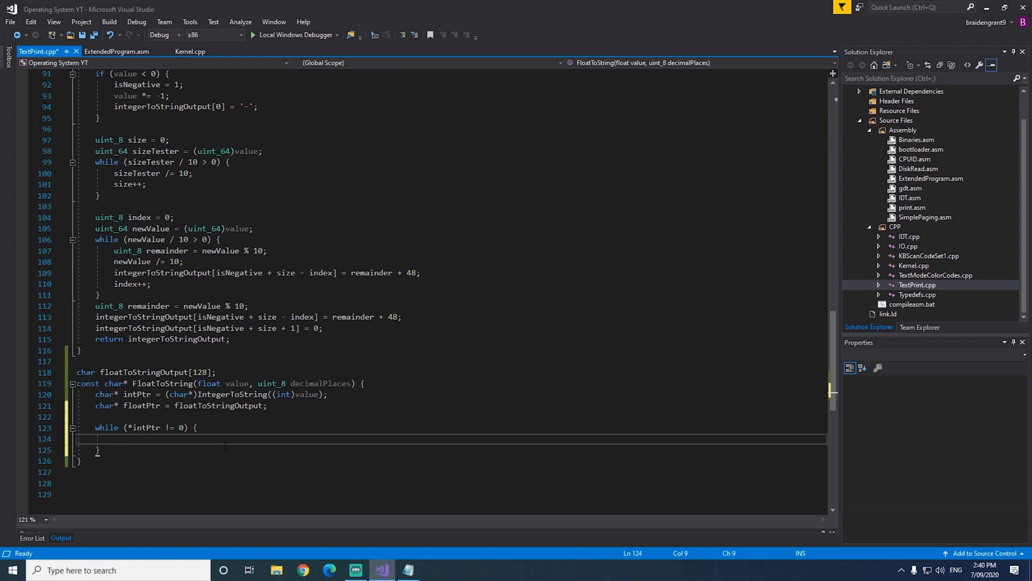
{"action": "type", "text": "*f"}
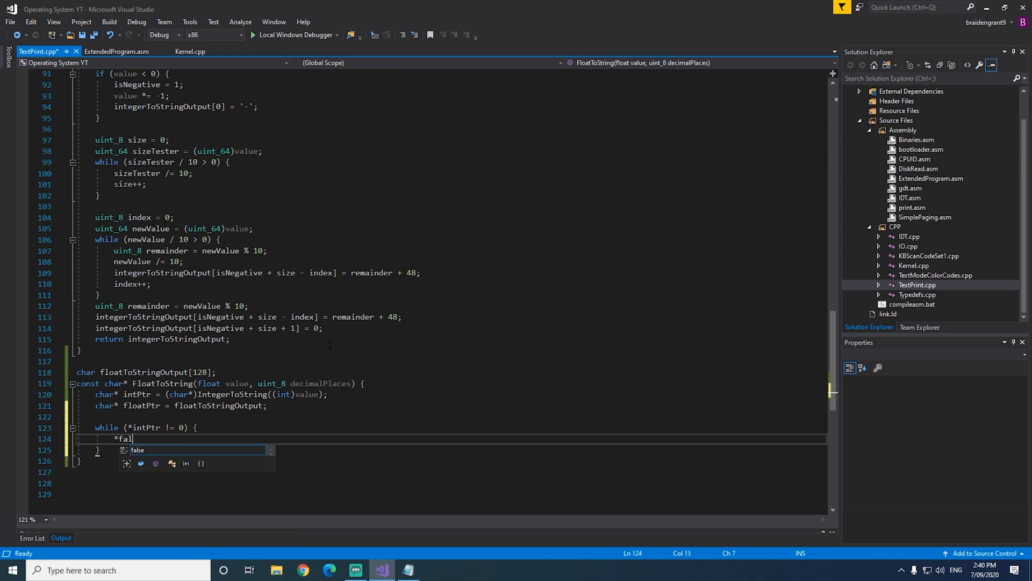
{"action": "type", "text": "loat"}
{"action": "key", "text": "Tab"}
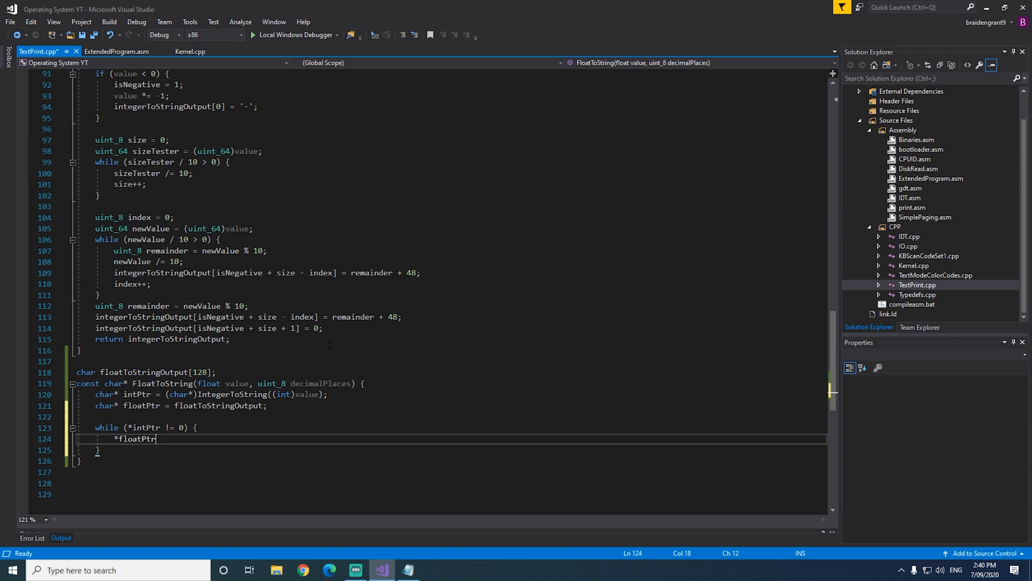
{"action": "type", "text": "*int"}
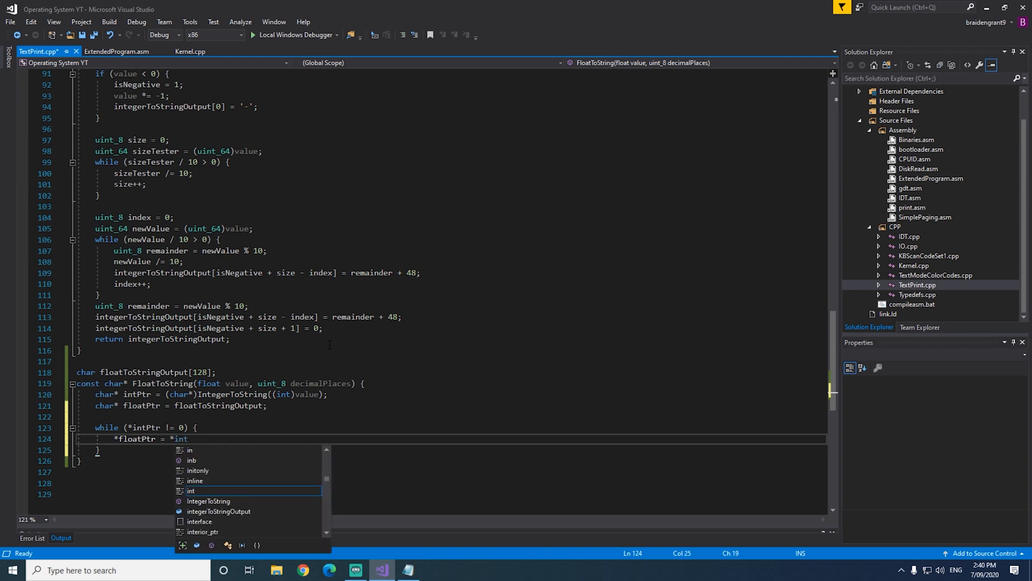
{"action": "type", "text": "Ptr"}
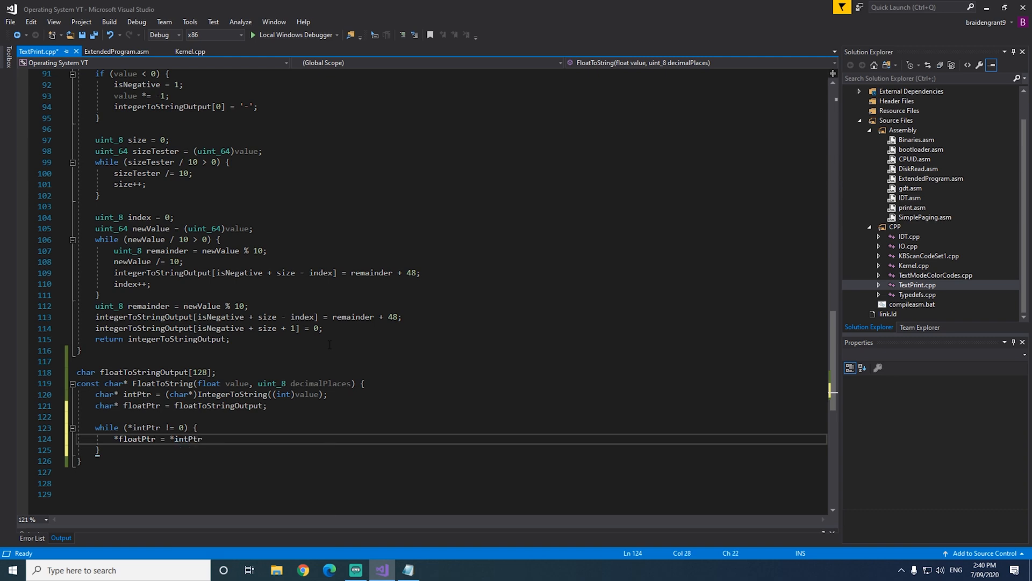
{"action": "type", "text": ";"}
{"action": "key", "text": "Return"}
{"action": "type", "text": "int"}
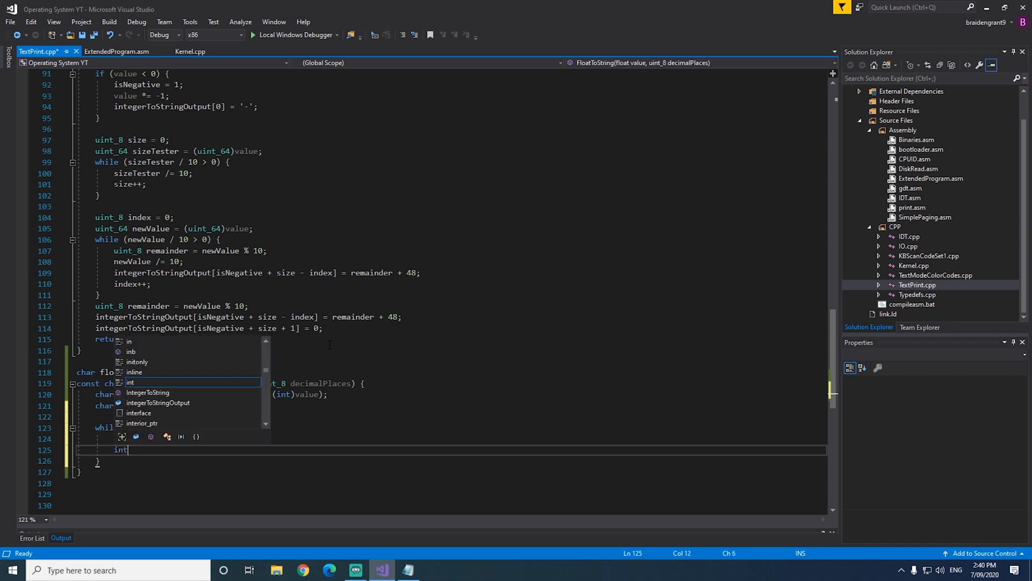
{"action": "type", "text": "+"}
Increment intPtr and floatPtr inside the loop, tidy the blank line and save
{"action": "key", "text": "BackSpace"}
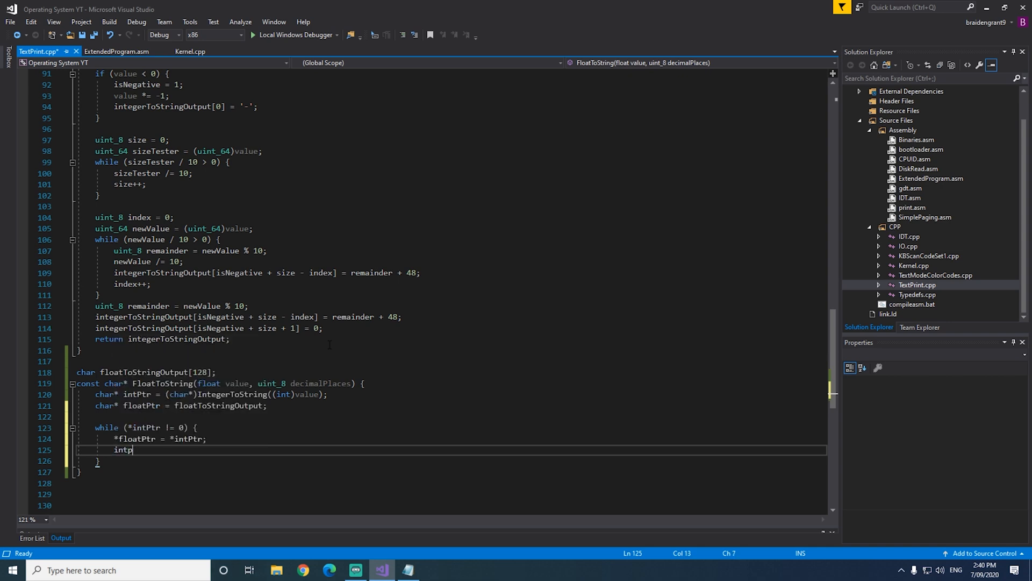
{"action": "key", "text": "BackSpace"}
{"action": "key", "text": "BackSpace"}
{"action": "key", "text": "BackSpace"}
{"action": "type", "text": "intPtr++;"}
{"action": "key", "text": "Return"}
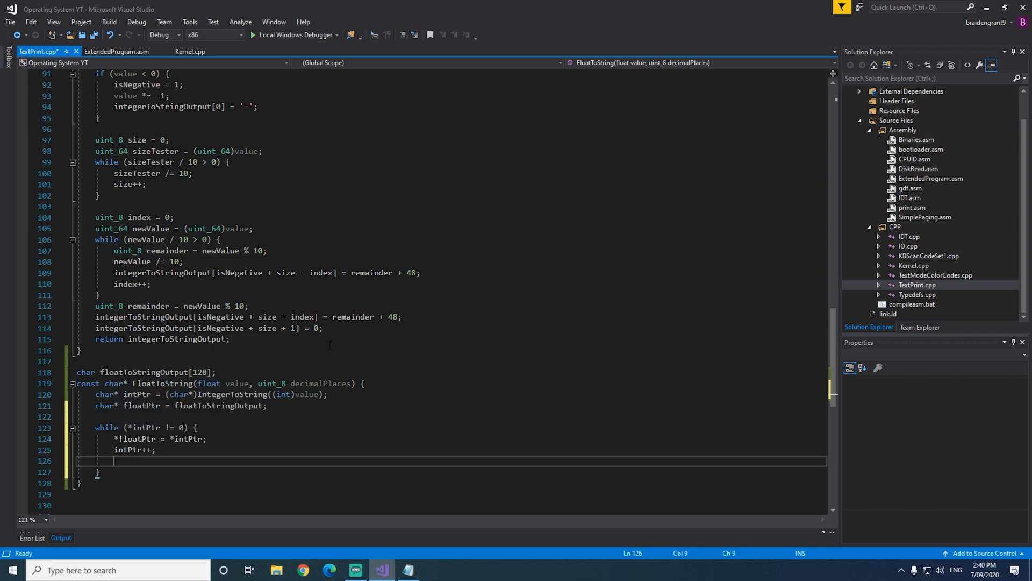
{"action": "type", "text": "float"}
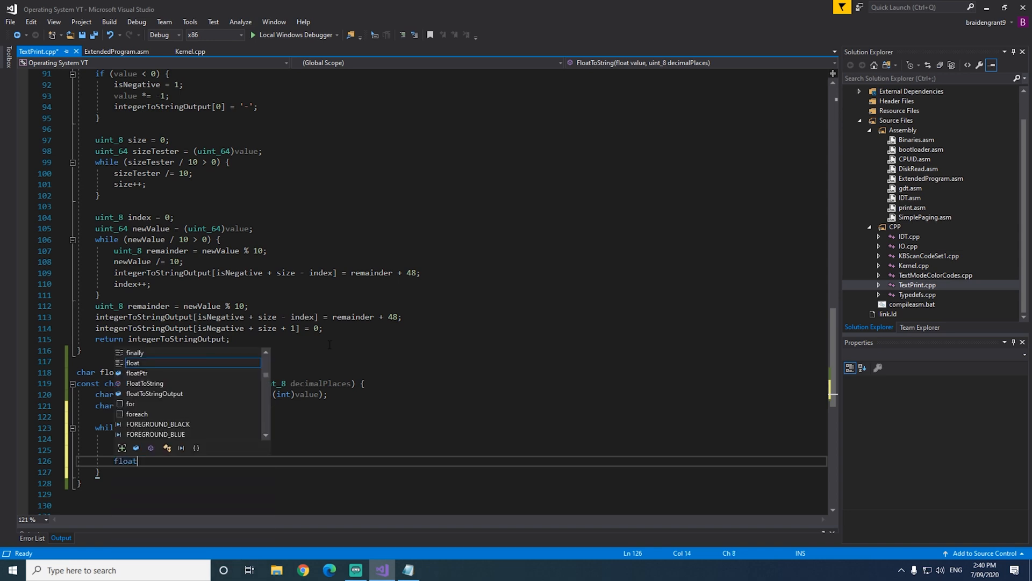
{"action": "type", "text": "Ptr++;"}
{"action": "key", "text": "Return"}
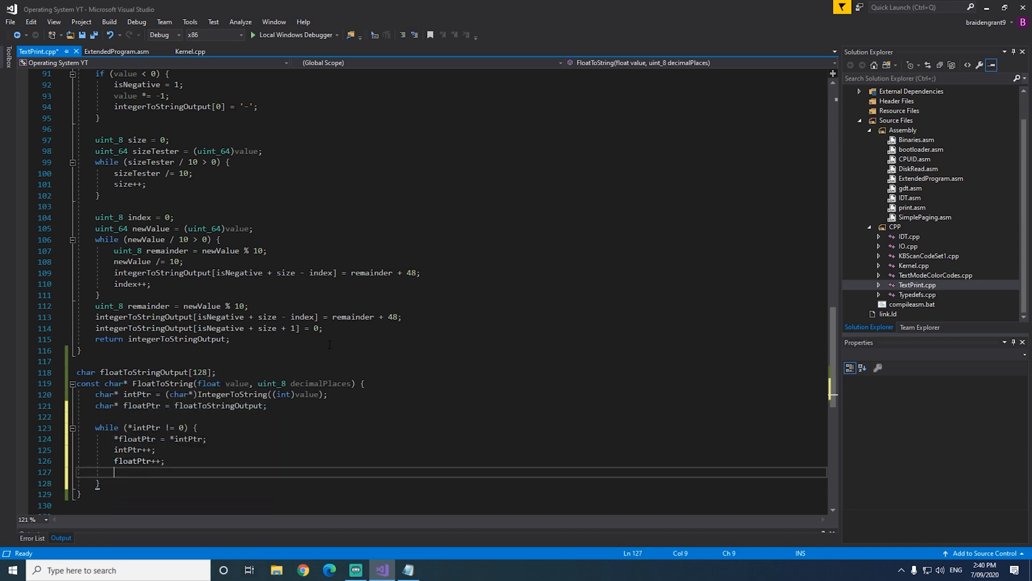
{"action": "key", "text": "ctrl+z"}
{"action": "left_click", "coordinate": [328, 345]}
{"action": "key", "text": "ctrl+s"}
Change Kernel.cpp's second print to FloatToString(testFloat, 2) and save
{"action": "left_click", "coordinate": [187, 51]}
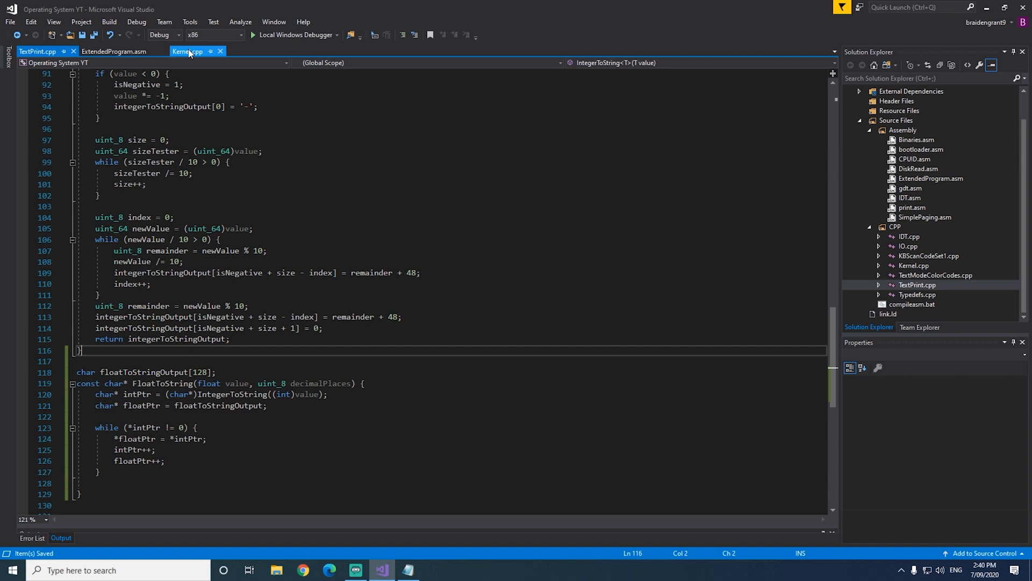
{"action": "left_click", "coordinate": [266, 164]}
{"action": "left_click", "coordinate": [151, 273]}
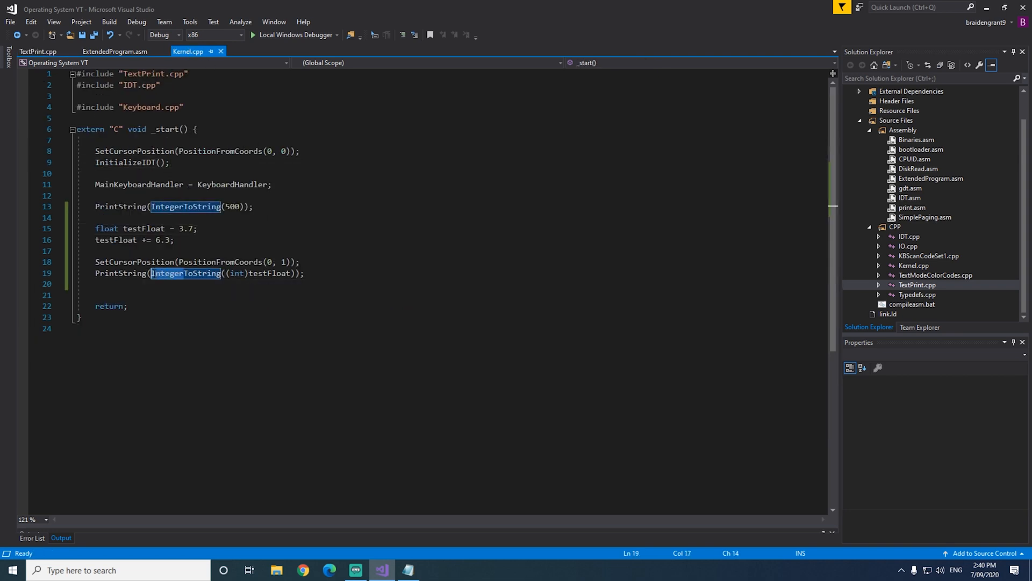
{"action": "key", "text": "Delete"}
{"action": "key", "text": "Delete"}
{"action": "key", "text": "Delete"}
{"action": "type", "text": "Float"}
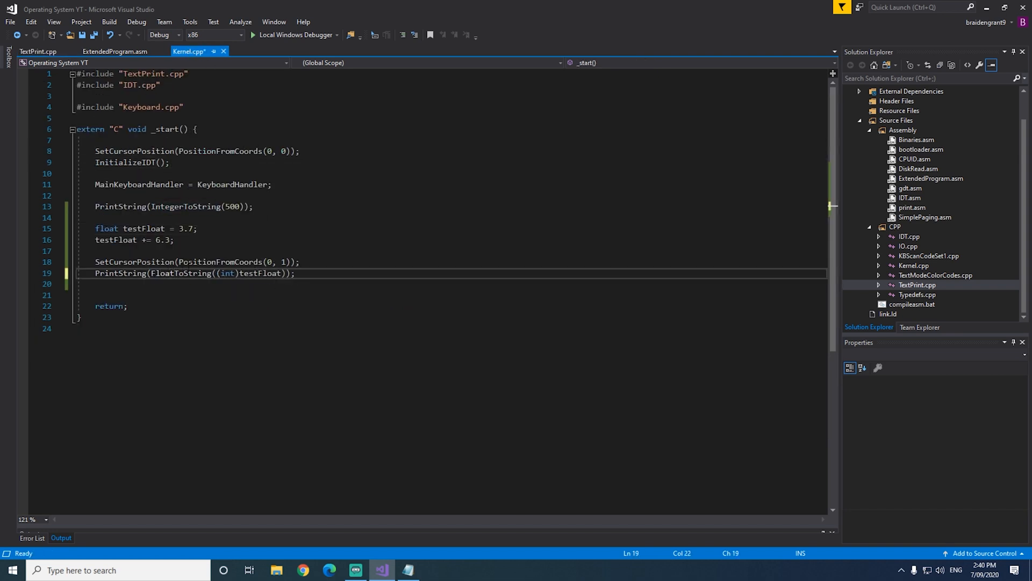
{"action": "left_click", "coordinate": [238, 274]}
{"action": "key", "text": "BackSpace"}
{"action": "key", "text": "BackSpace"}
{"action": "key", "text": "BackSpace"}
{"action": "left_click", "coordinate": [274, 240]}
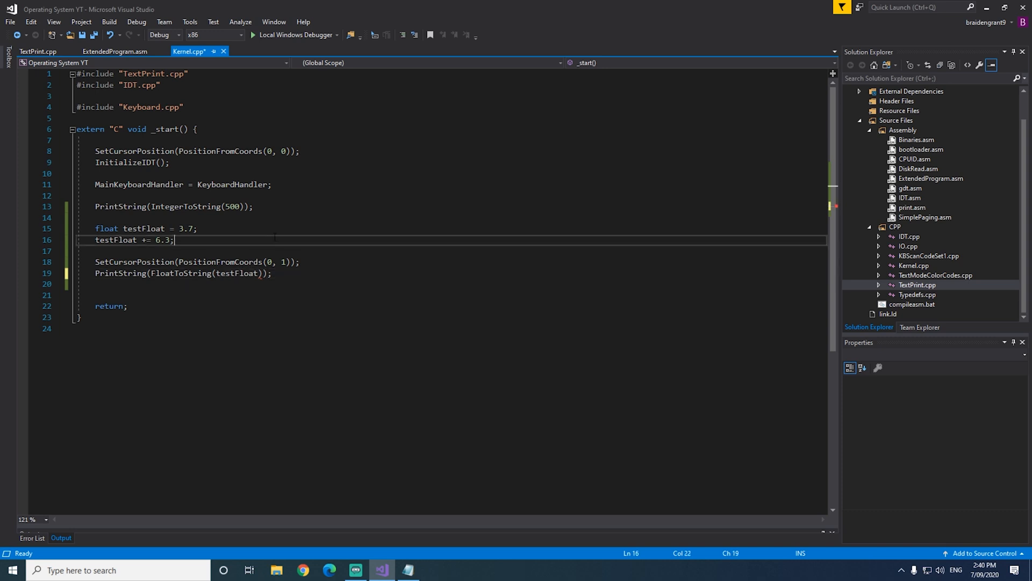
{"action": "key", "text": "ctrl+s"}
{"action": "left_click", "coordinate": [263, 273]}
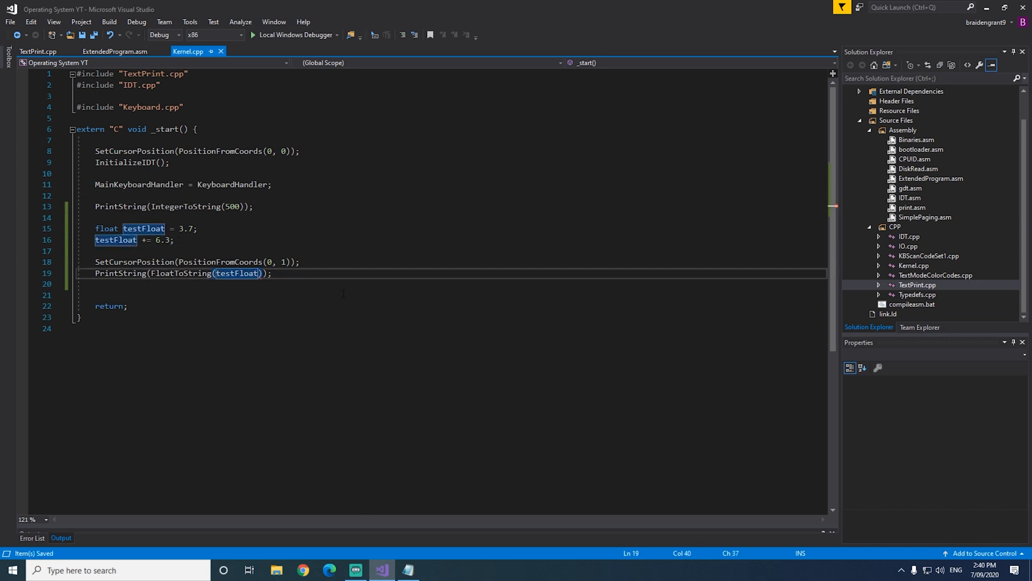
{"action": "type", "text": ", 2"}
{"action": "key", "text": "Up"}
{"action": "key", "text": "Up"}
{"action": "key", "text": "Up"}
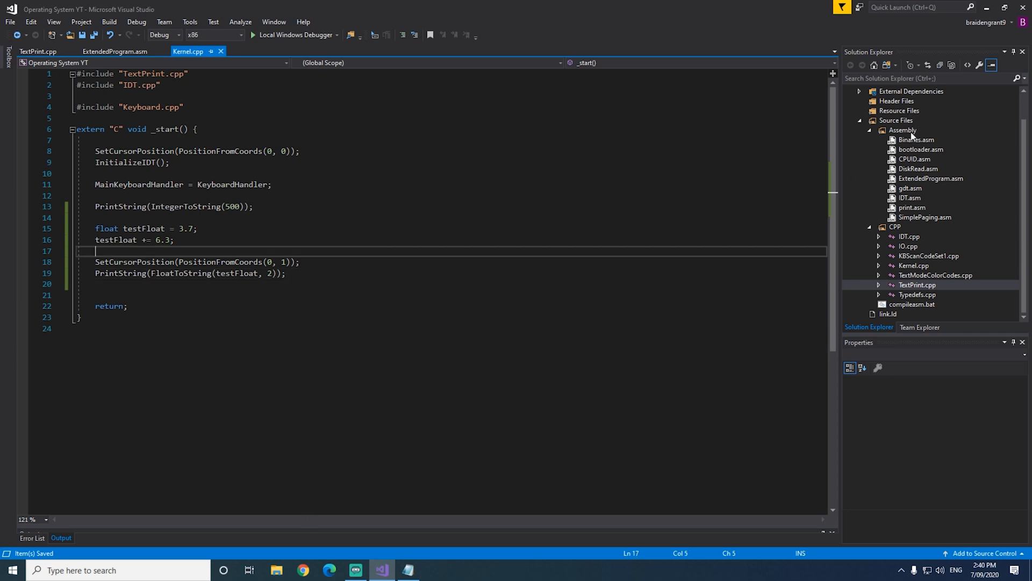
{"action": "double_click", "coordinate": [917, 285]}
End FloatToString with 'return floatToStringOutput;' and save TextPrint.cpp
{"action": "left_click", "coordinate": [126, 383]}
{"action": "key", "text": "Return"}
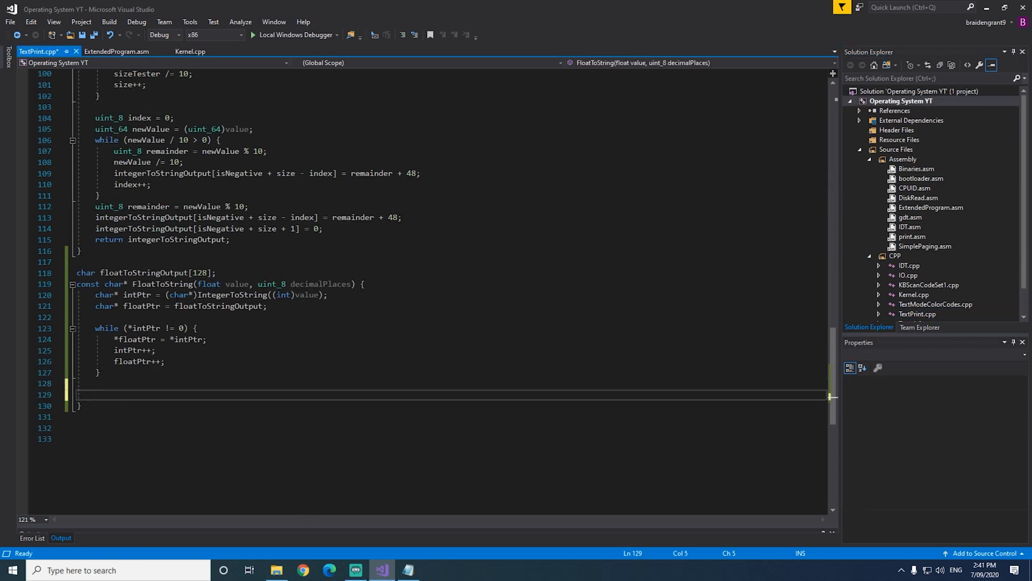
{"action": "type", "text": "return f"}
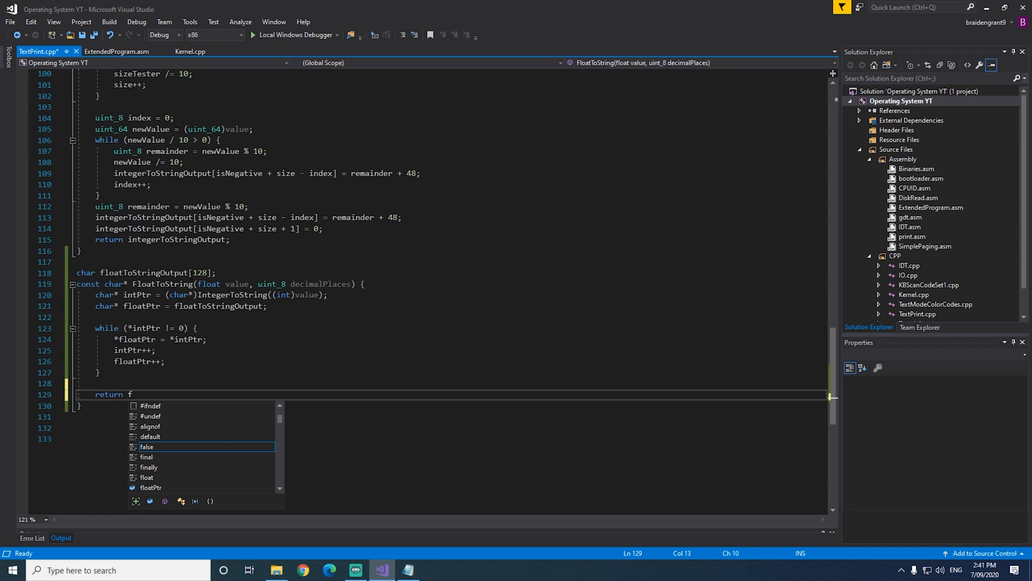
{"action": "type", "text": ";pat"}
{"action": "key", "text": "BackSpace"}
{"action": "key", "text": "BackSpace"}
{"action": "key", "text": "BackSpace"}
{"action": "key", "text": "BackSpace"}
{"action": "type", "text": "loat"}
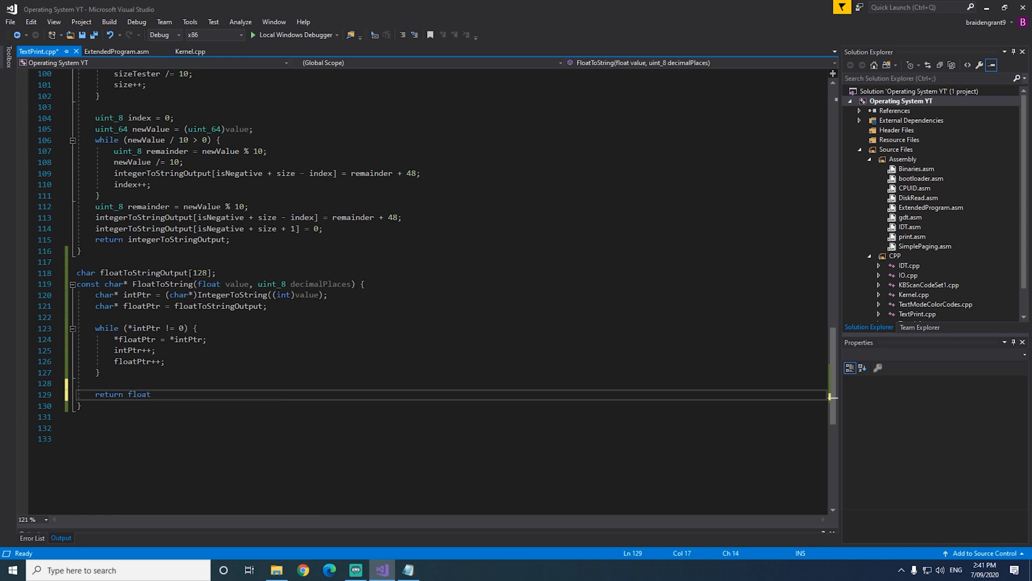
{"action": "type", "text": "ToString"}
{"action": "type", "text": "Output"}
{"action": "type", "text": ";"}
{"action": "key", "text": "ctrl+s"}
Rebuild with compileasm.bat and boot the kernel in Bochs to check the output, then close it
{"action": "left_click", "coordinate": [277, 571]}
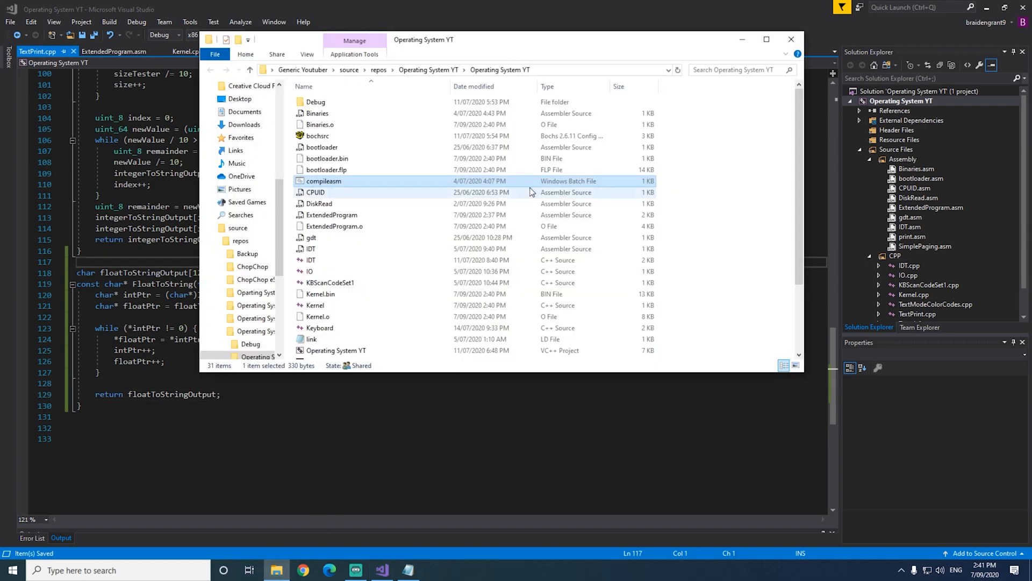
{"action": "double_click", "coordinate": [349, 181]}
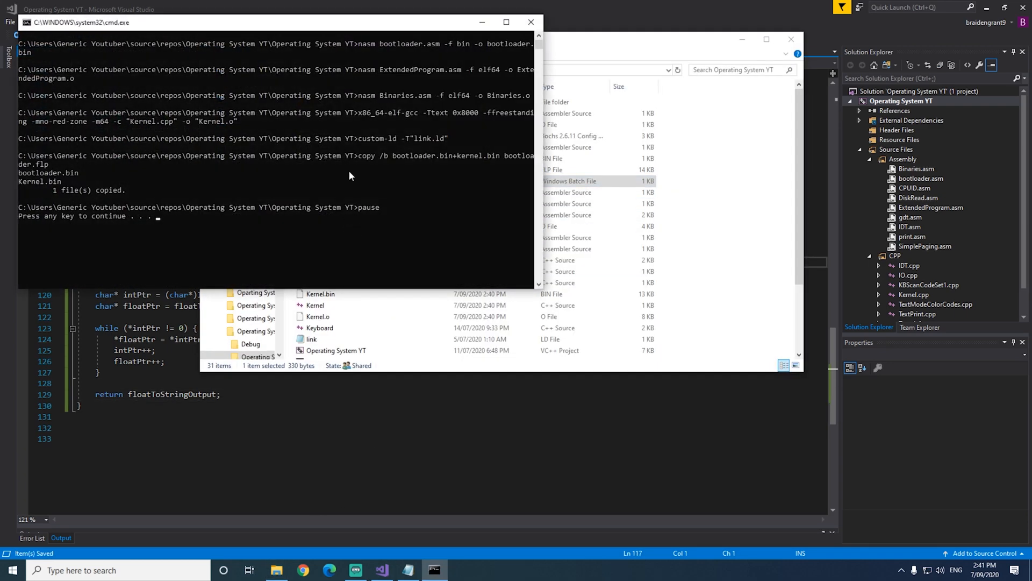
{"action": "key", "text": "Return"}
{"action": "double_click", "coordinate": [323, 135]}
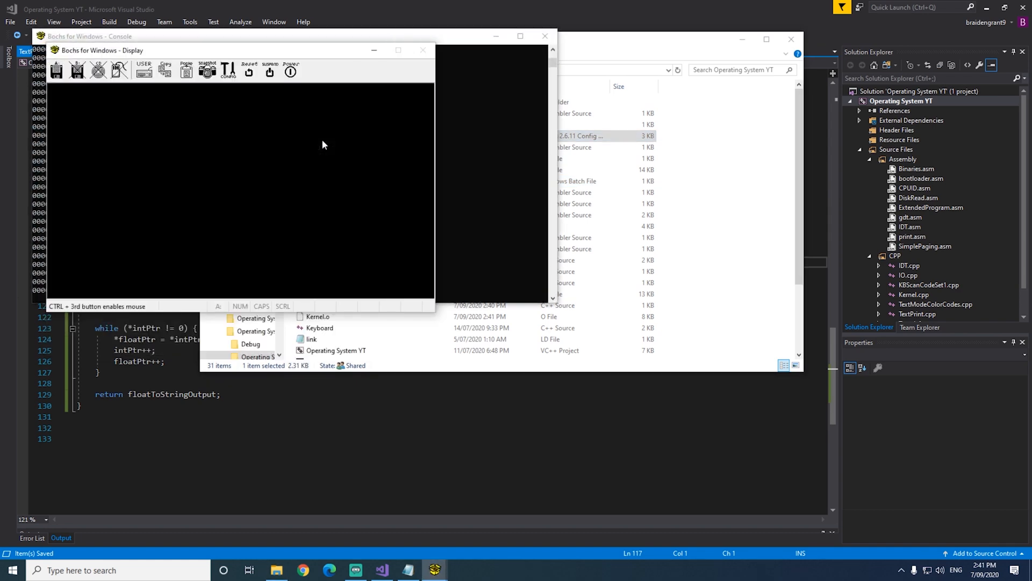
{"action": "left_click", "coordinate": [546, 37]}
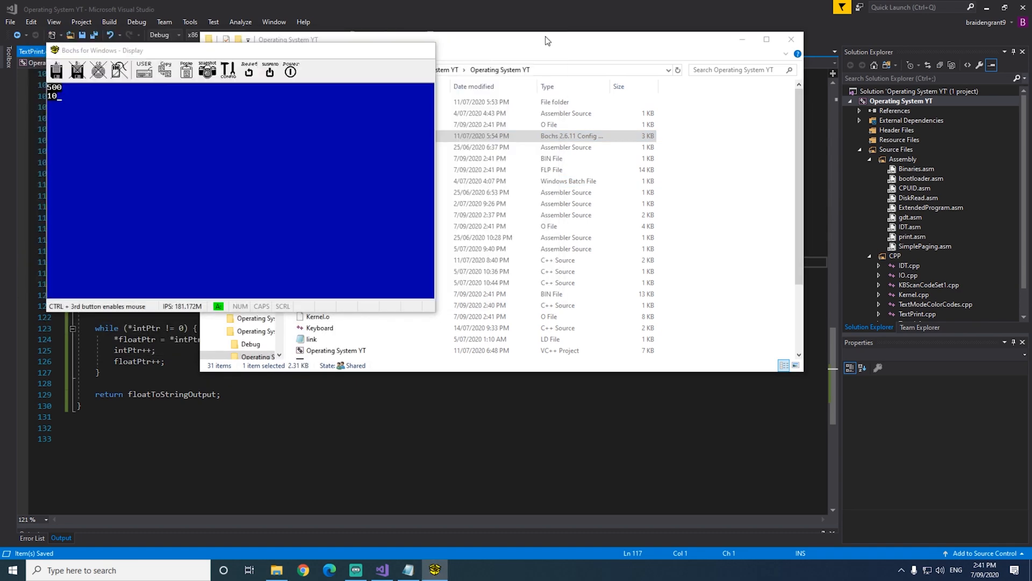
{"action": "left_click", "coordinate": [121, 242]}
Delete the 'testFloat += 6.3;' line from Kernel.cpp
{"action": "left_click", "coordinate": [188, 51]}
{"action": "left_click", "coordinate": [191, 240]}
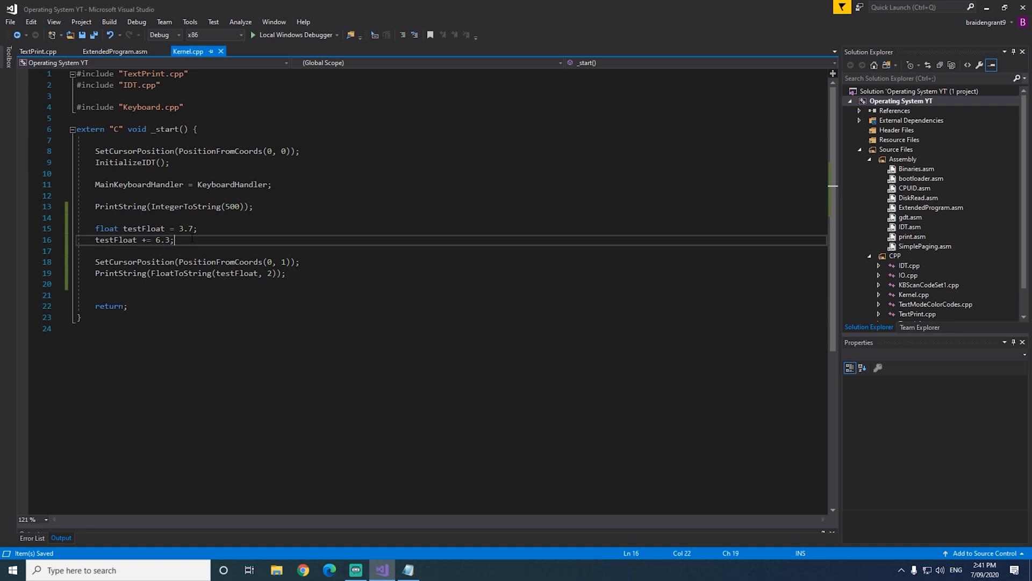
{"action": "left_click_drag", "start_coordinate": [191, 239], "coordinate": [78, 240]}
{"action": "key", "text": "BackSpace"}
{"action": "key", "text": "BackSpace"}
{"action": "key", "text": "Up"}
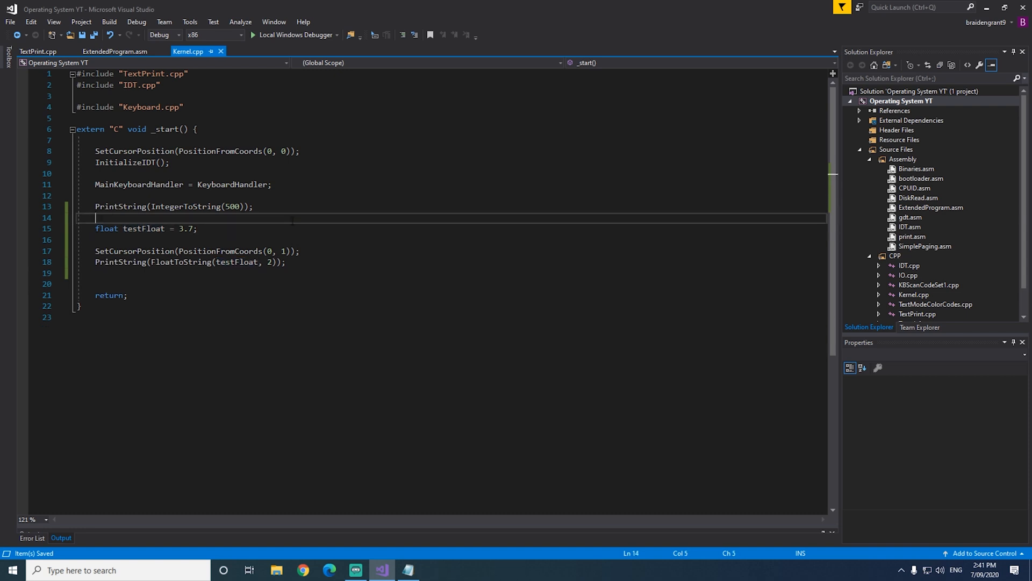
Rerun the kernel in Bochs so it prints 500 and 3, close it, and return to TextPrint.cpp
{"action": "right_click", "coordinate": [901, 101]}
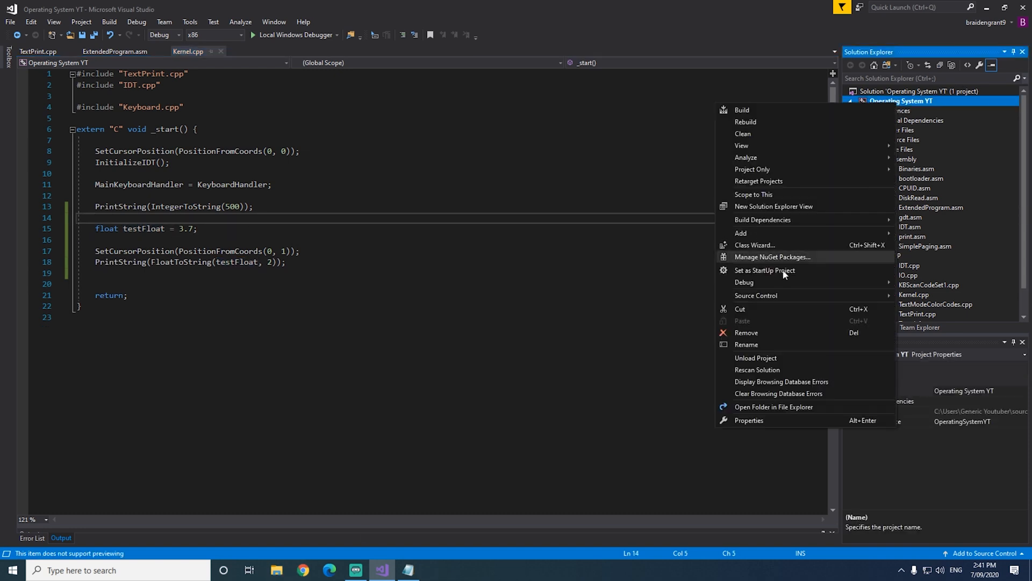
{"action": "left_click", "coordinate": [726, 394]}
{"action": "left_click", "coordinate": [466, 91]}
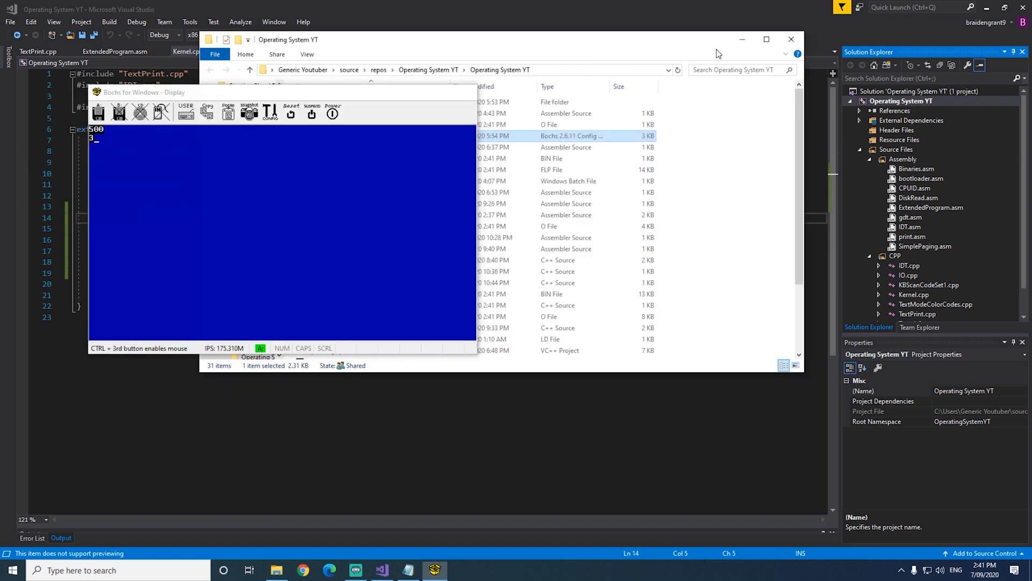
{"action": "left_click", "coordinate": [791, 39]}
{"action": "left_click", "coordinate": [37, 50]}
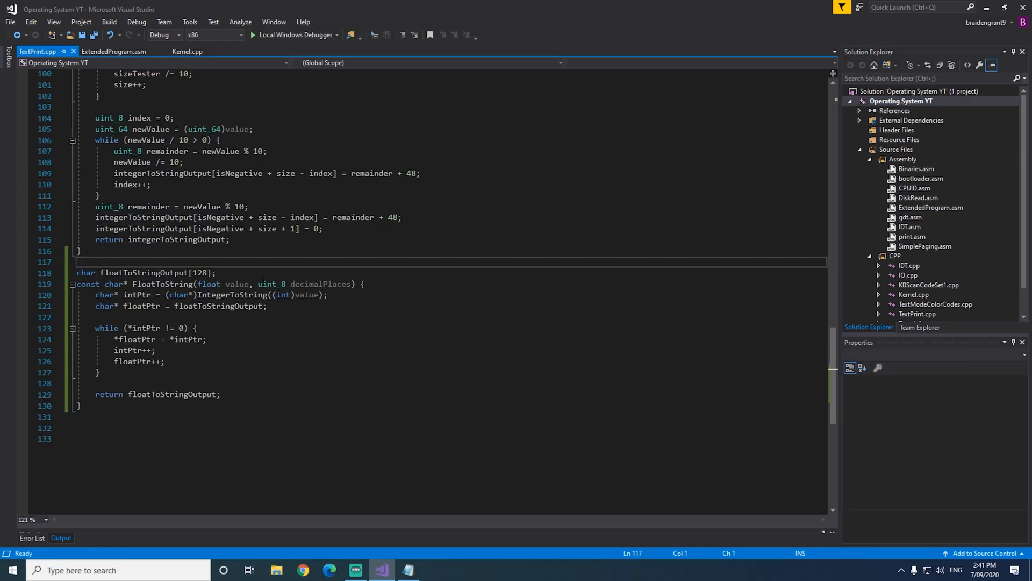
After the copy loop write "*floatPtr = '.';" and "floatPtr++;" and save TextPrint.cpp
{"action": "left_click", "coordinate": [138, 373]}
{"action": "key", "text": "Return"}
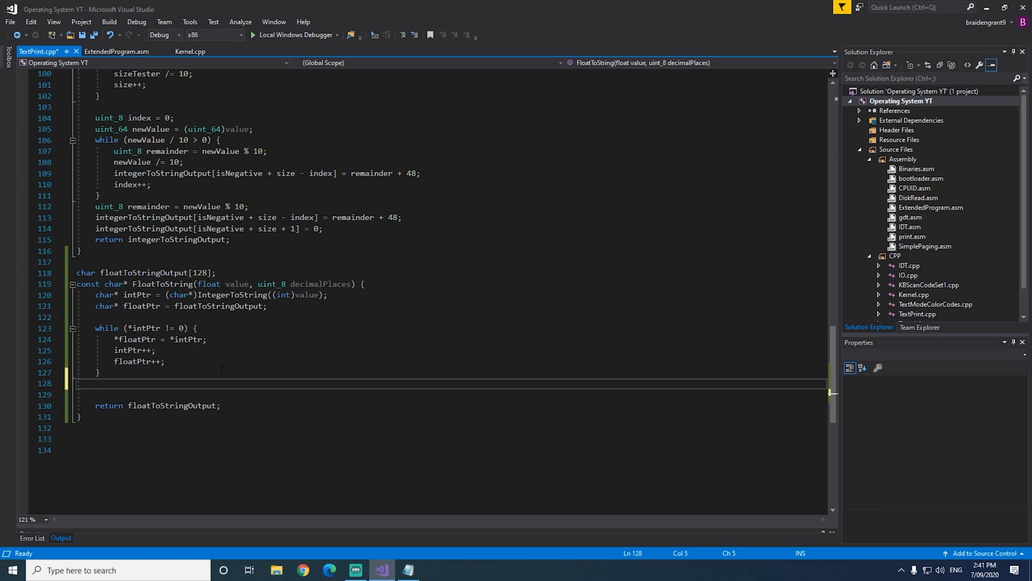
{"action": "type", "text": "fl"}
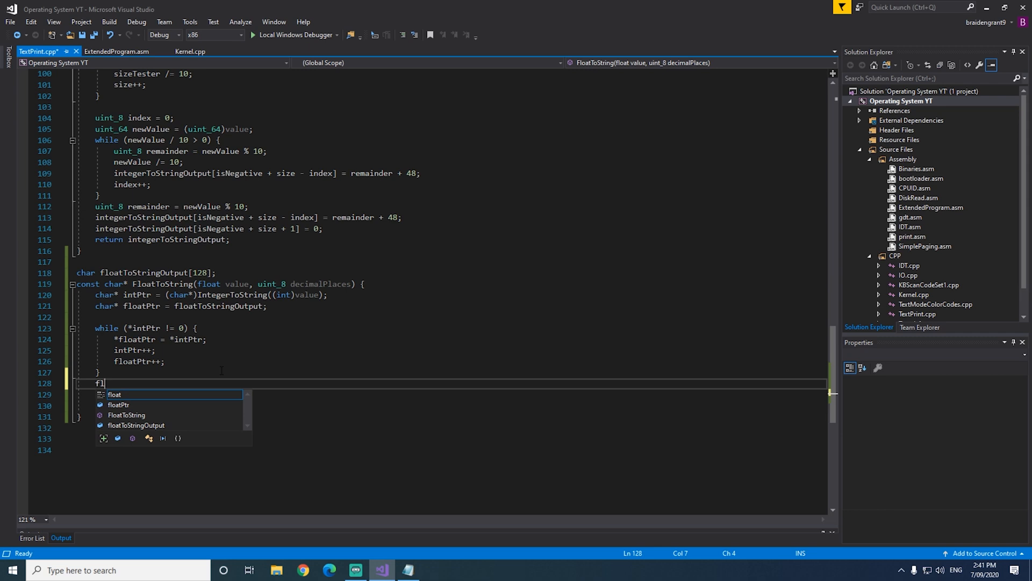
{"action": "key", "text": "BackSpace"}
{"action": "type", "text": "*float"}
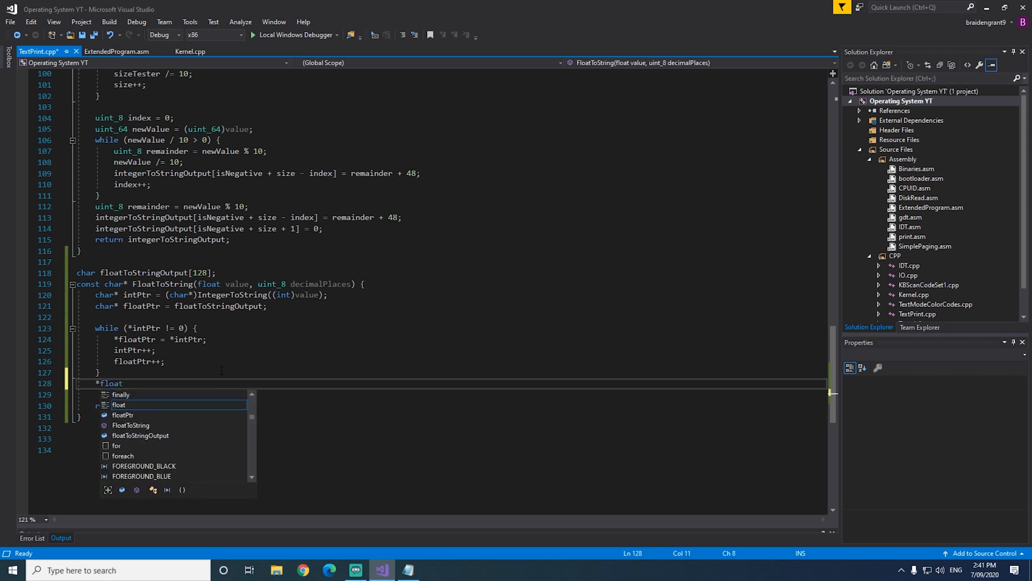
{"action": "type", "text": "Ptr = '"}
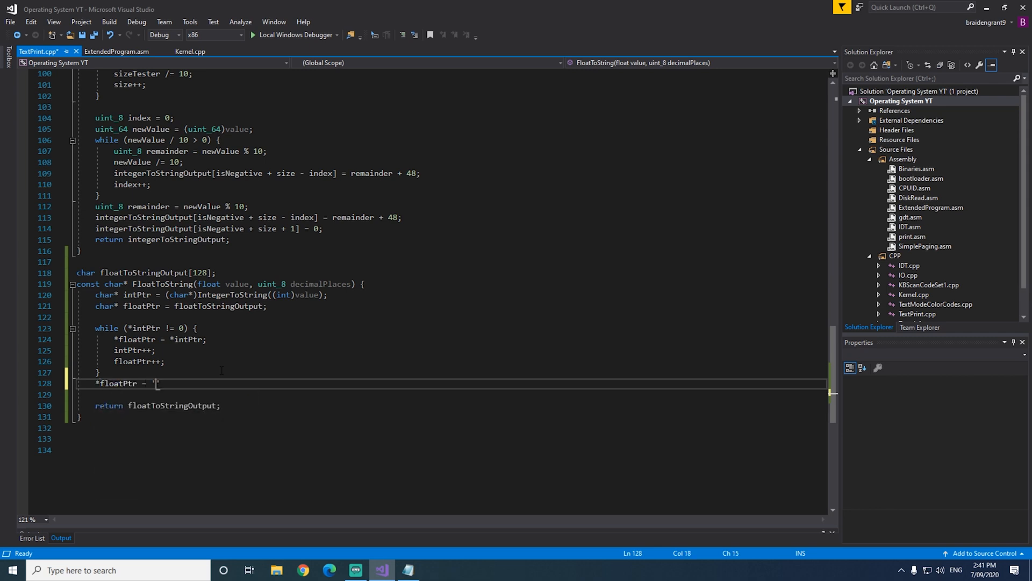
{"action": "type", "text": ".';"}
{"action": "key", "text": "Return"}
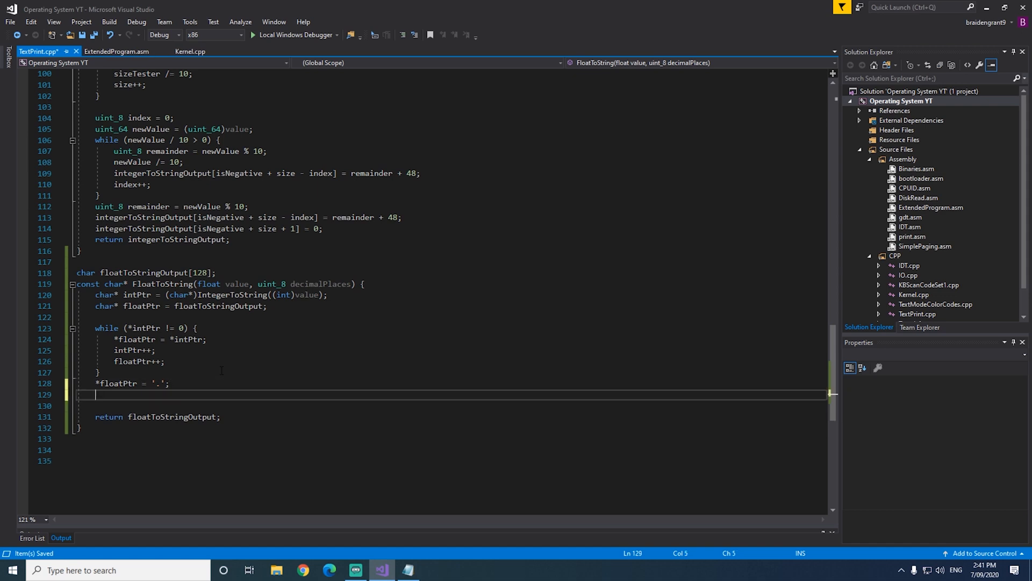
{"action": "type", "text": "floatPtr+"}
{"action": "key", "text": "Return"}
{"action": "key", "text": "Return"}
{"action": "key", "text": "ctrl+s"}
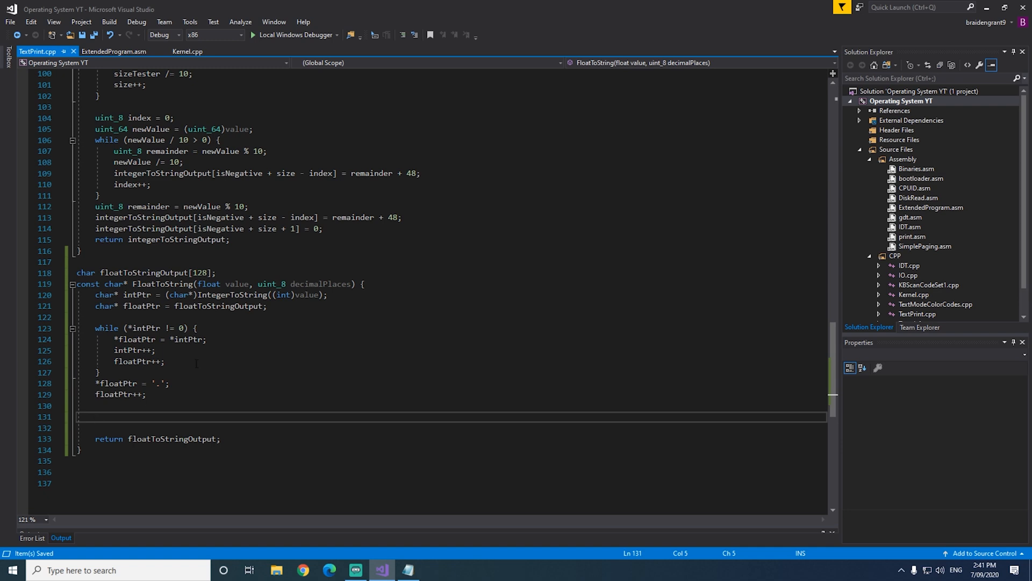
{"action": "type", "text": "float"}
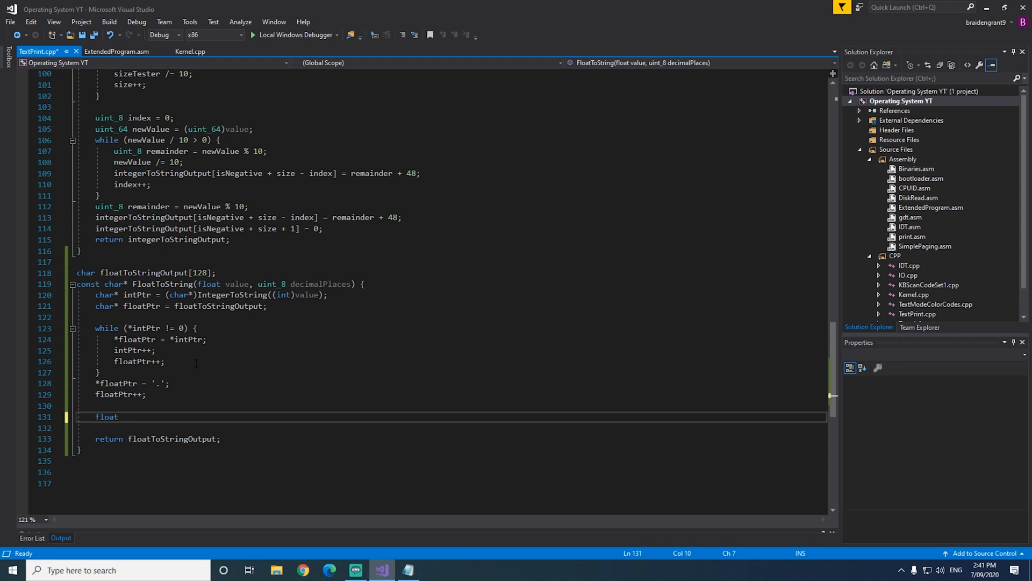
{"action": "type", "text": " newValue = "}
{"action": "type", "text": "value -- "}
{"action": "type", "text": "(int)va"}
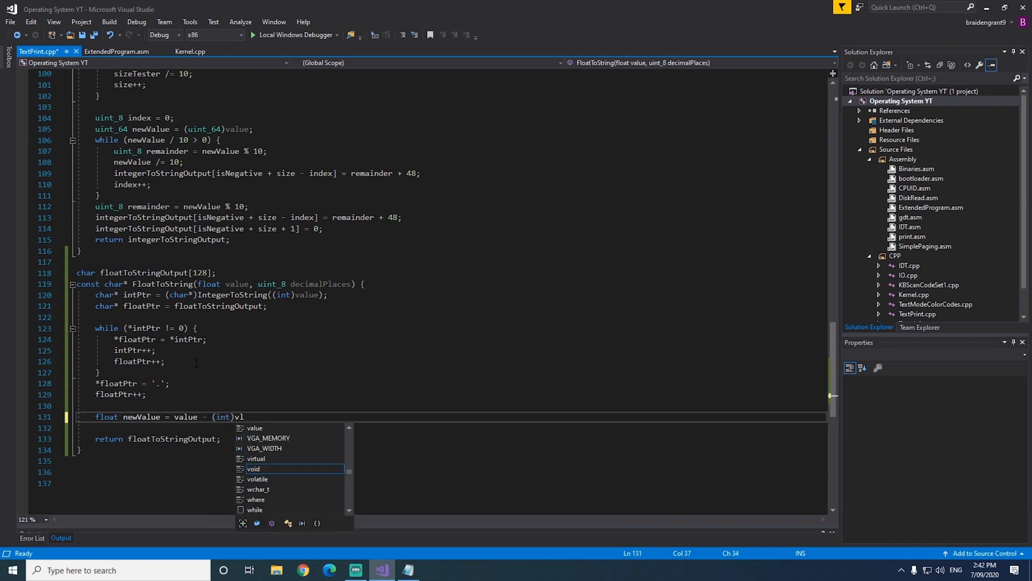
{"action": "type", "text": "lue;"}
Add 'float newValue = value - (int)value;' to hold the fractional part, with a line below it
{"action": "key", "text": "ctrl+s"}
{"action": "left_click", "coordinate": [196, 362]}
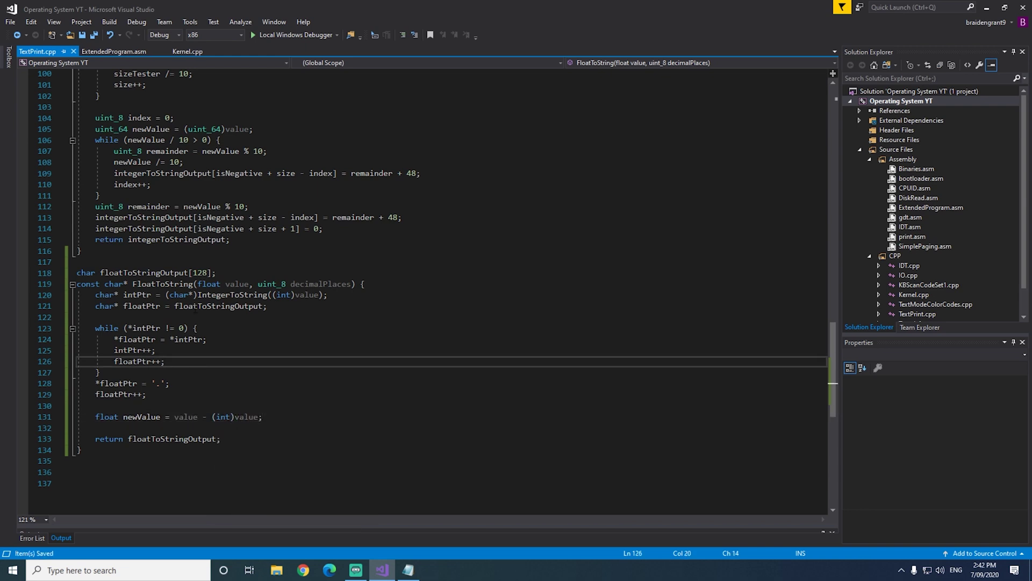
{"action": "left_click", "coordinate": [286, 417]}
{"action": "key", "text": "Return"}
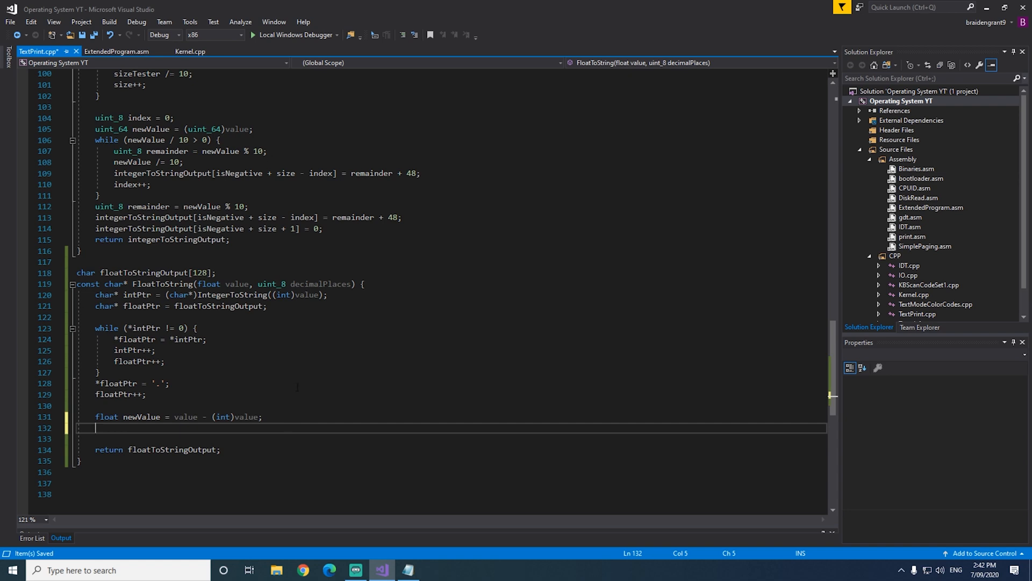
Start a for loop with a uint_8 counter running up to decimalPlaces
{"action": "key", "text": "Return"}
{"action": "type", "text": "for"}
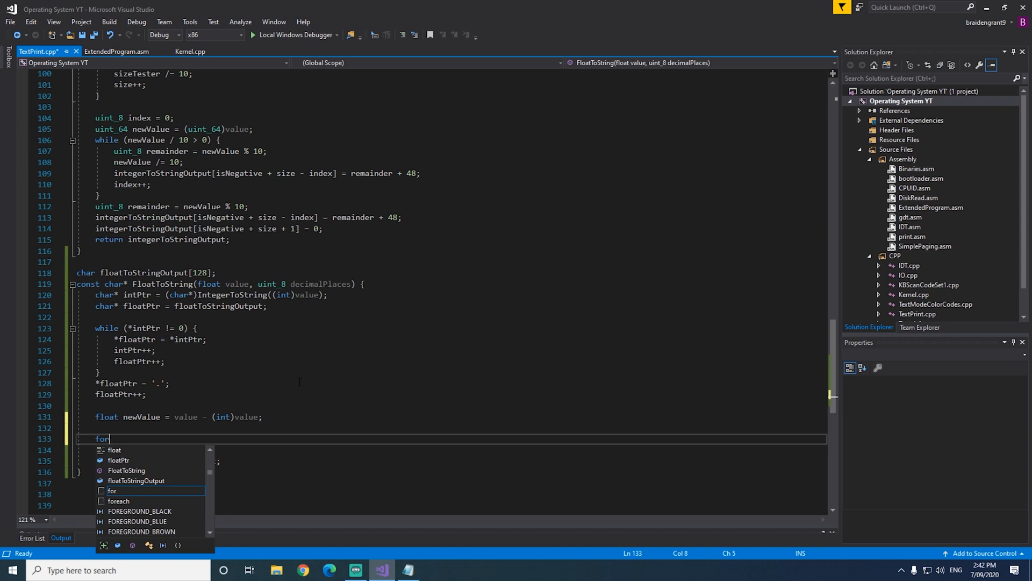
{"action": "type", "text": " (uint"}
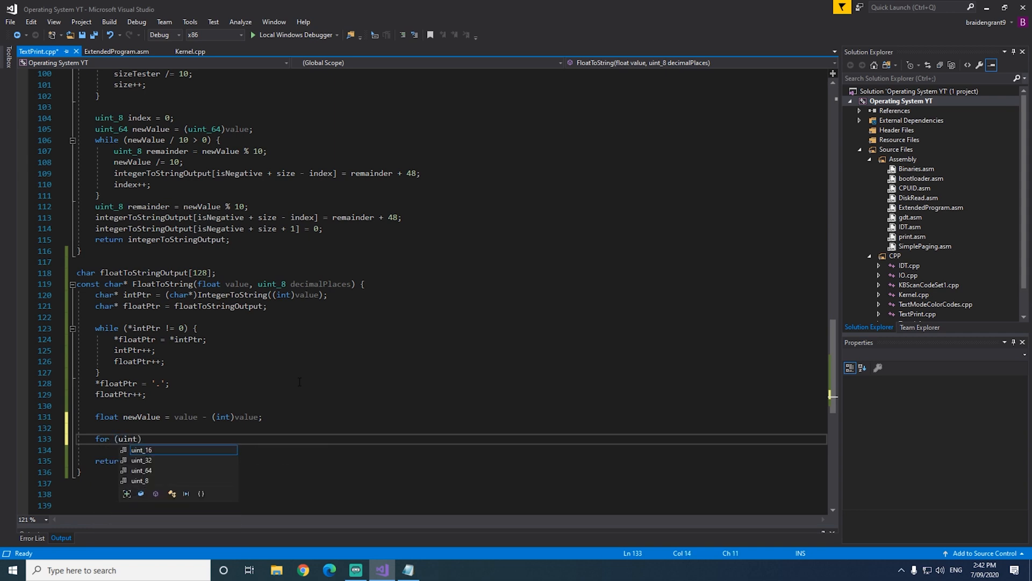
{"action": "key", "text": "Down"}
{"action": "key", "text": "Down"}
{"action": "key", "text": "Down"}
{"action": "key", "text": "Tab"}
{"action": "type", "text": "i = "}
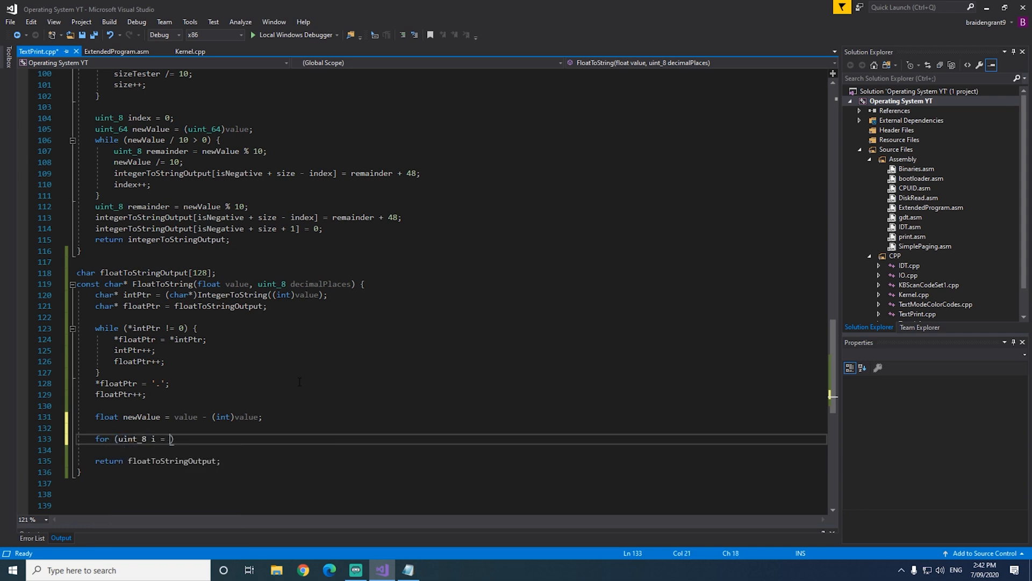
{"action": "type", "text": "0; i < "}
{"action": "type", "text": "decim"}
{"action": "key", "text": "Tab"}
{"action": "type", "text": "; i++) {"}
{"action": "key", "text": "Return"}
{"action": "key", "text": "ctrl+s"}
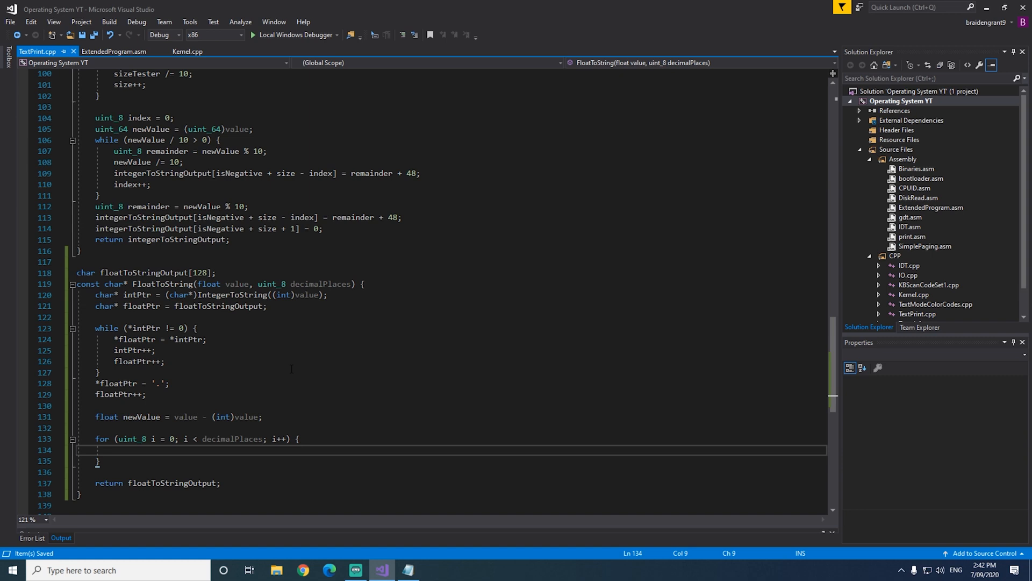
{"action": "type", "text": "newValue +"}
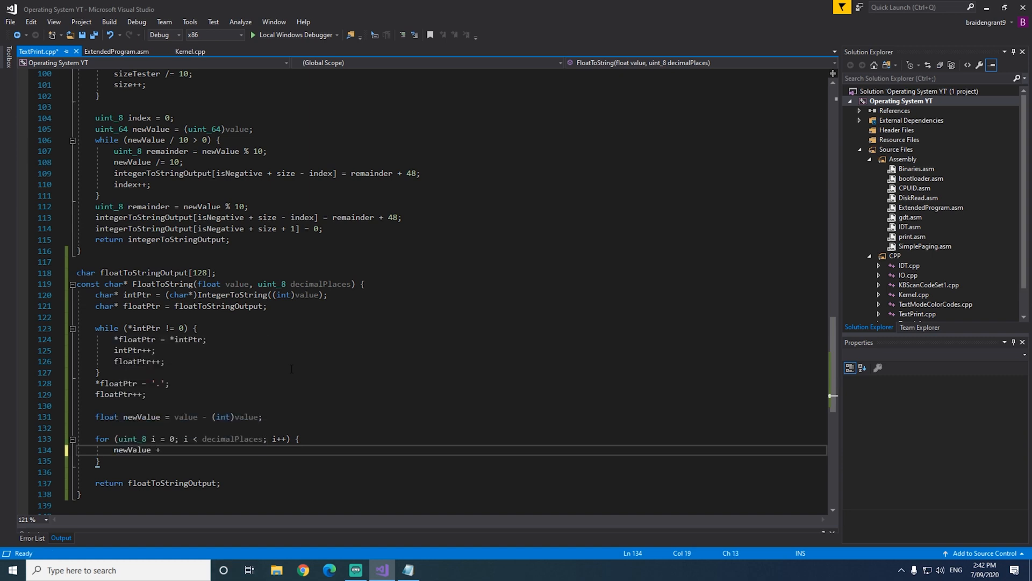
In the loop multiply newValue by 10, write its integer digit to floatPtr, and subtract that digit back out
{"action": "key", "text": "BackSpace"}
{"action": "type", "text": "*"}
{"action": "type", "text": "10;"}
{"action": "key", "text": "Return"}
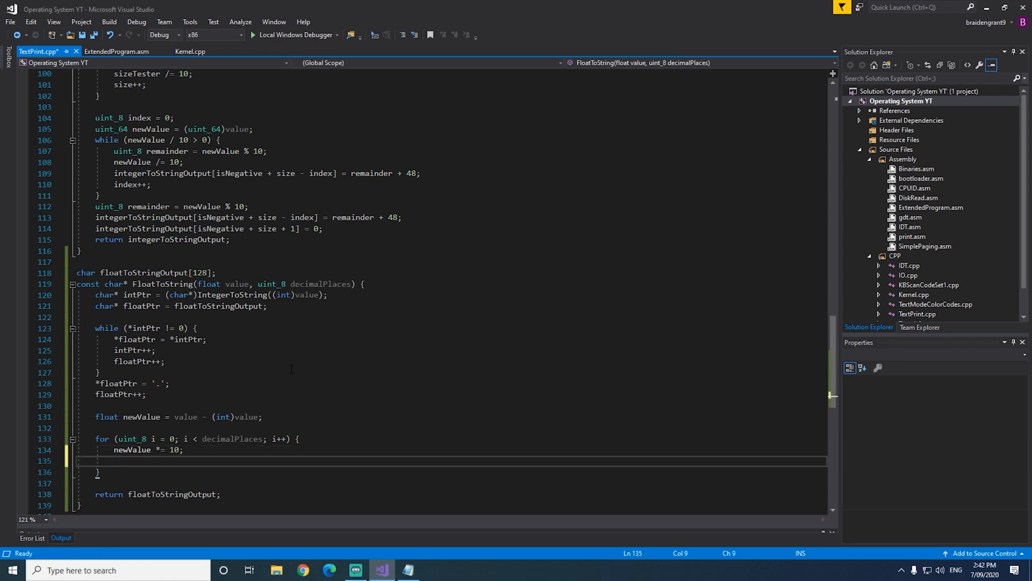
{"action": "type", "text": "*floatPtr"}
{"action": "type", "text": " = (int)"}
{"action": "type", "text": "new"}
{"action": "key", "text": "Tab"}
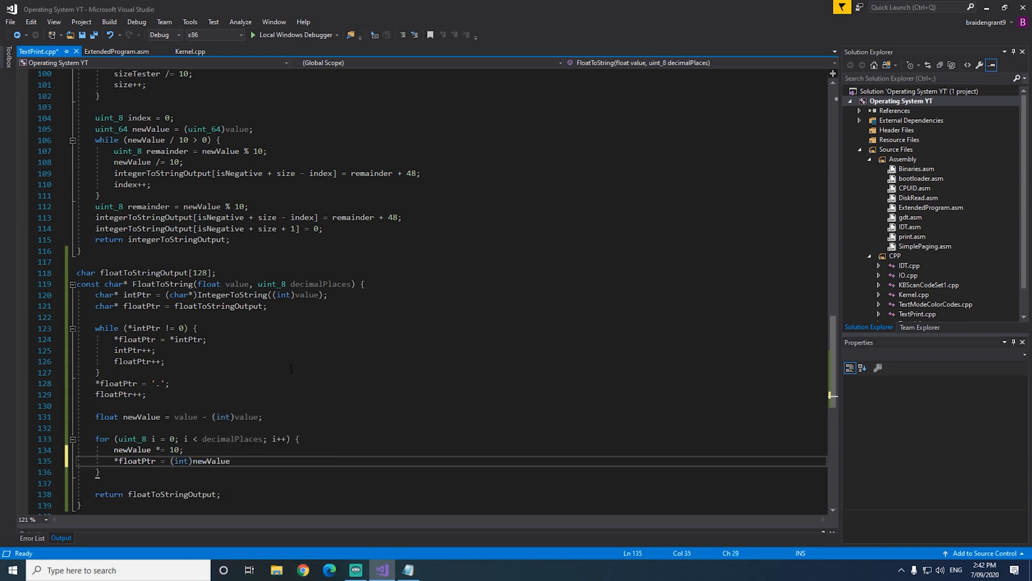
{"action": "type", "text": " + 48;"}
{"action": "key", "text": "ctrl+s"}
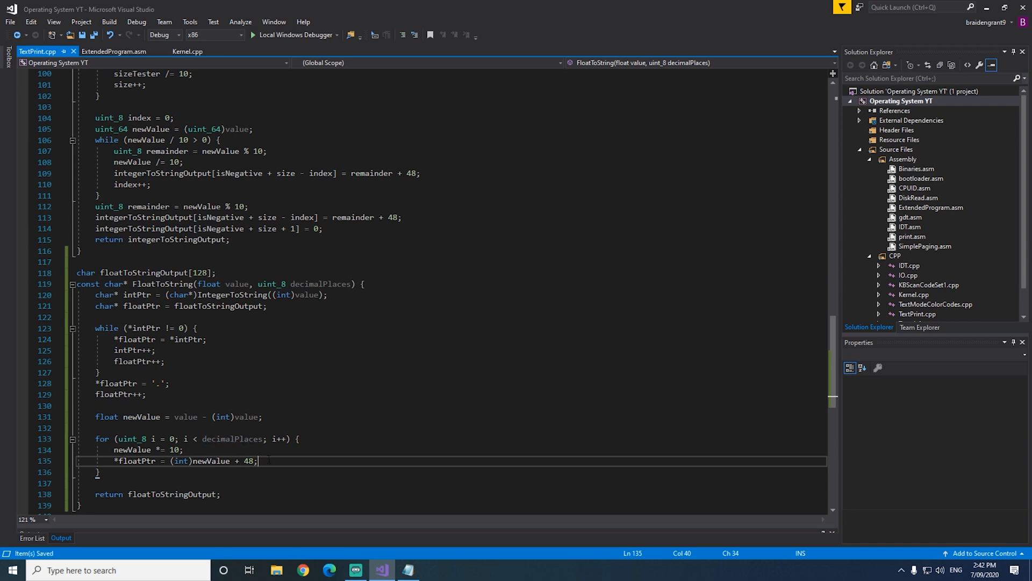
{"action": "key", "text": "Return"}
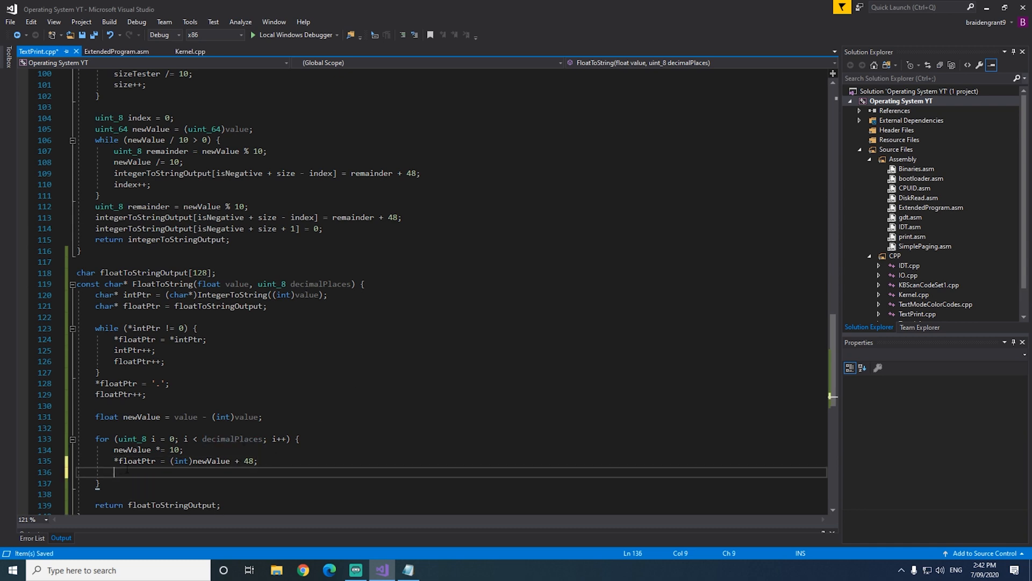
{"action": "type", "text": "new"}
{"action": "key", "text": "Down"}
{"action": "key", "text": "Tab"}
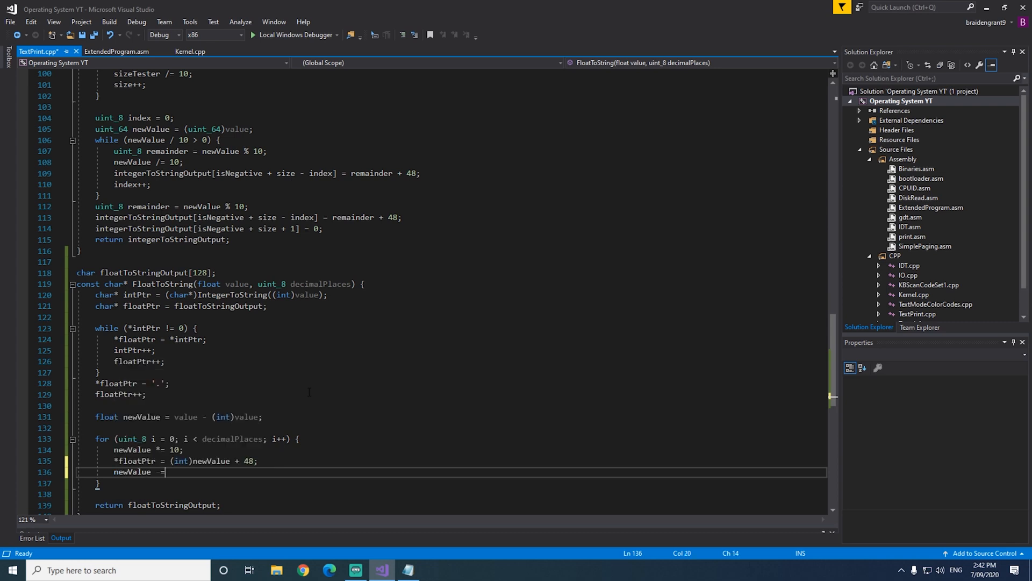
{"action": "type", "text": " (int"}
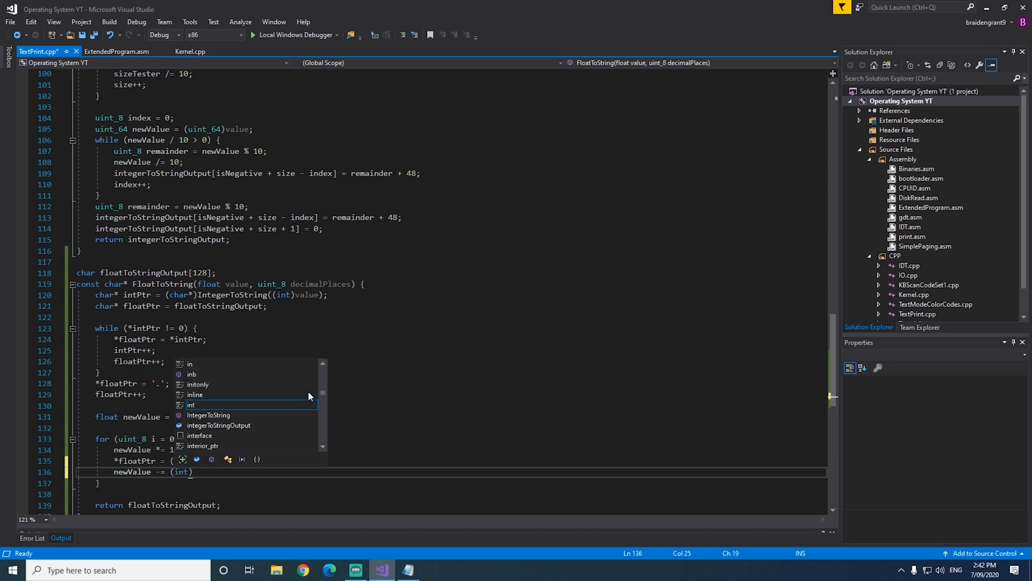
{"action": "type", "text": ")new"}
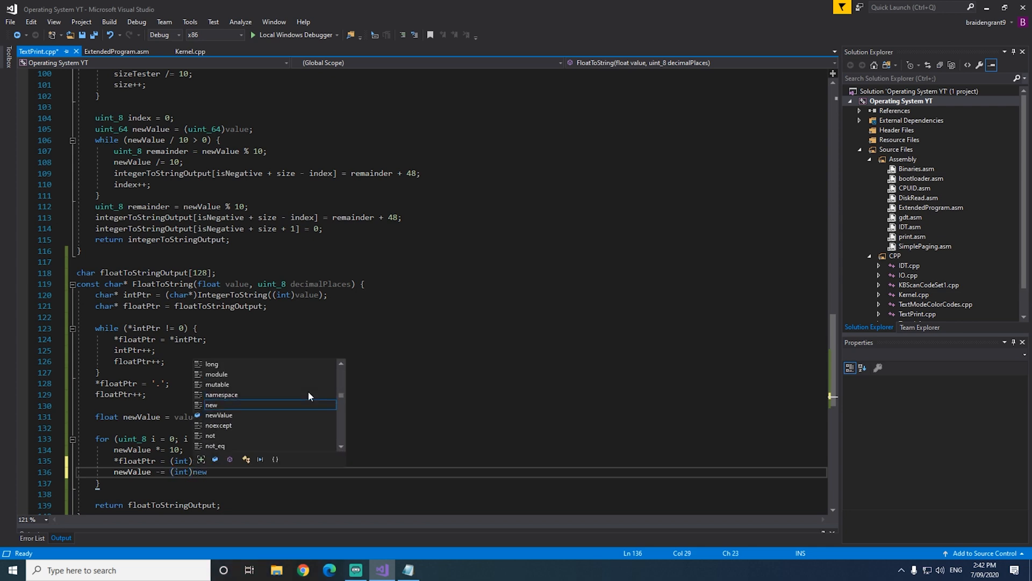
{"action": "type", "text": "va"}
{"action": "key", "text": "Tab"}
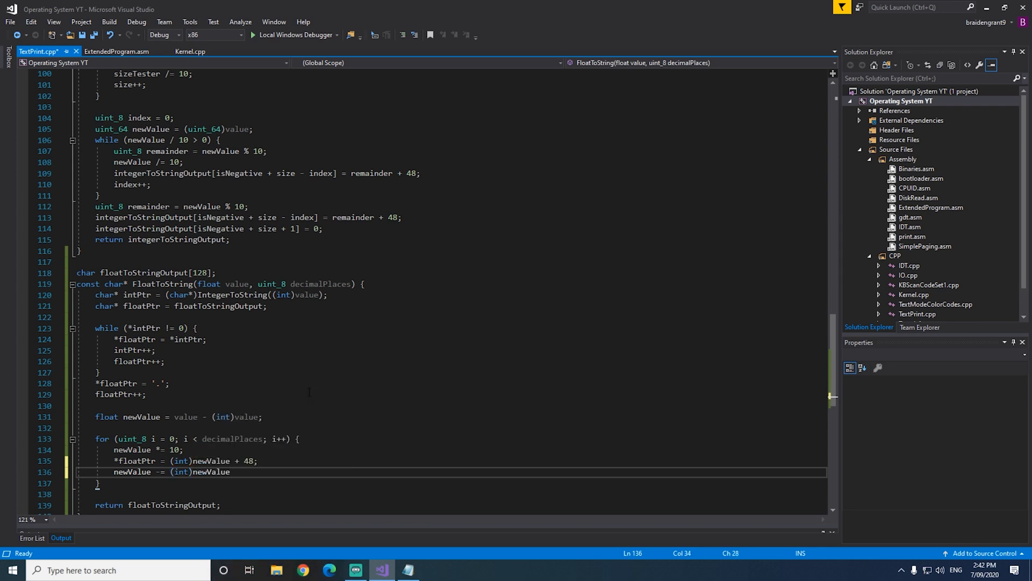
{"action": "type", "text": ";"}
{"action": "key", "text": "Return"}
{"action": "type", "text": "float"}
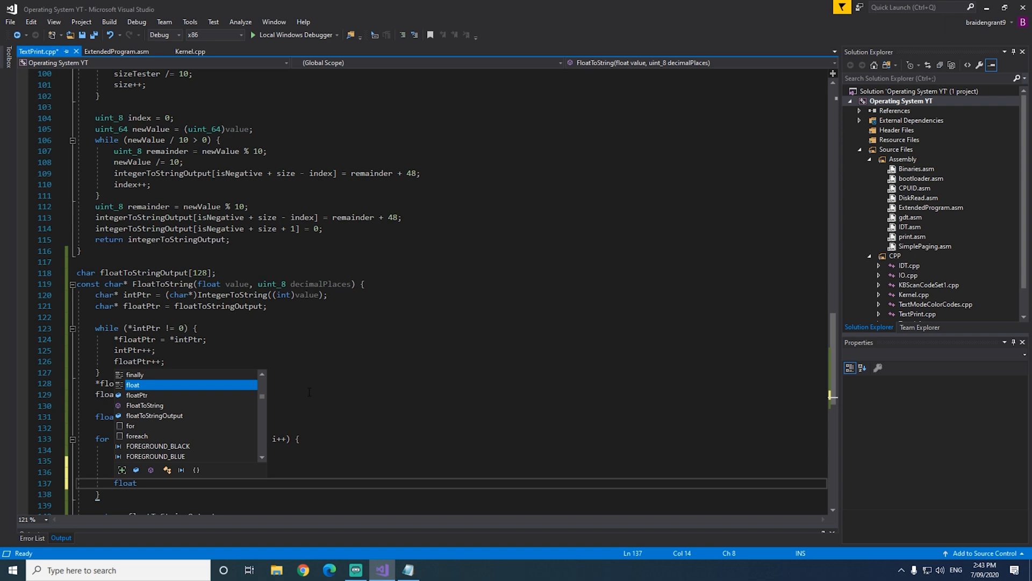
{"action": "type", "text": "Ptr++;"}
{"action": "key", "text": "ctrl+s"}
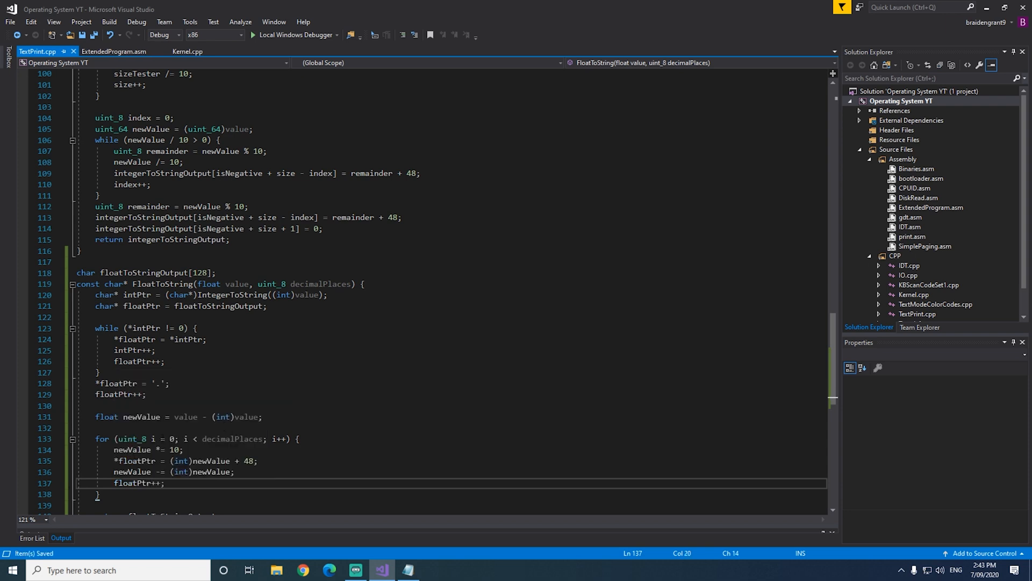
{"action": "scroll", "coordinate": [452, 291], "scroll_direction": "down", "scroll_amount": 2}
Terminate the string with '*floatPtr = 0;' after the loop and save TextPrint.cpp
{"action": "key", "text": "Up"}
{"action": "key", "text": "Up"}
{"action": "key", "text": "Up"}
{"action": "key", "text": "Up"}
{"action": "key", "text": "Up"}
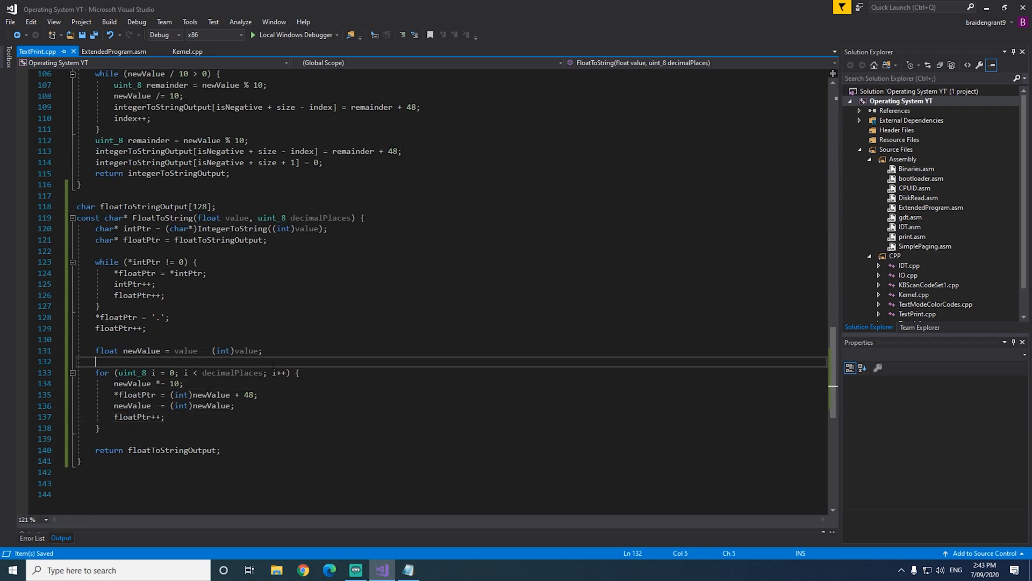
{"action": "key", "text": "Down"}
{"action": "key", "text": "Down"}
{"action": "key", "text": "Down"}
{"action": "key", "text": "Down"}
{"action": "key", "text": "Down"}
{"action": "key", "text": "Return"}
{"action": "key", "text": "Return"}
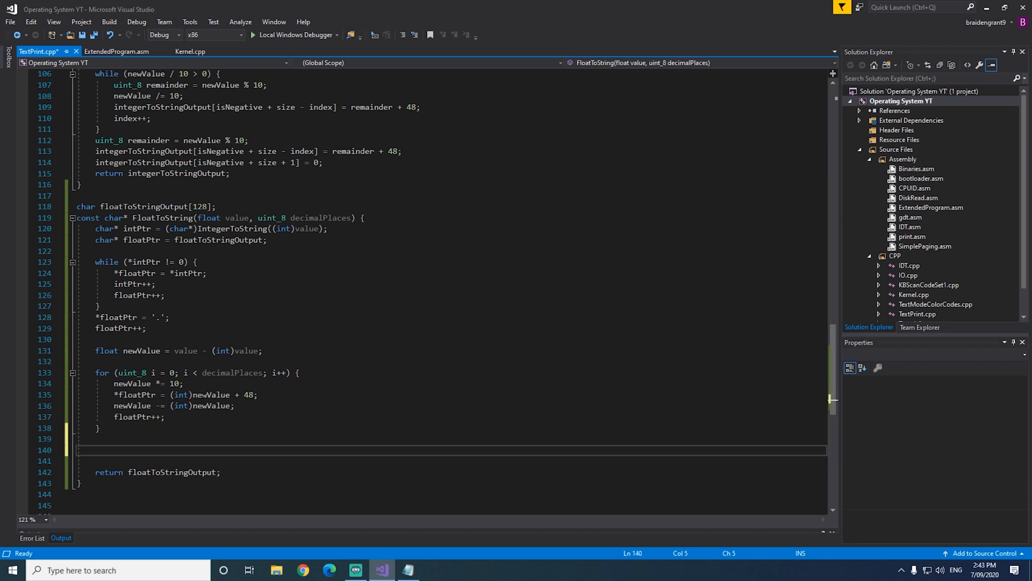
{"action": "type", "text": "*float"}
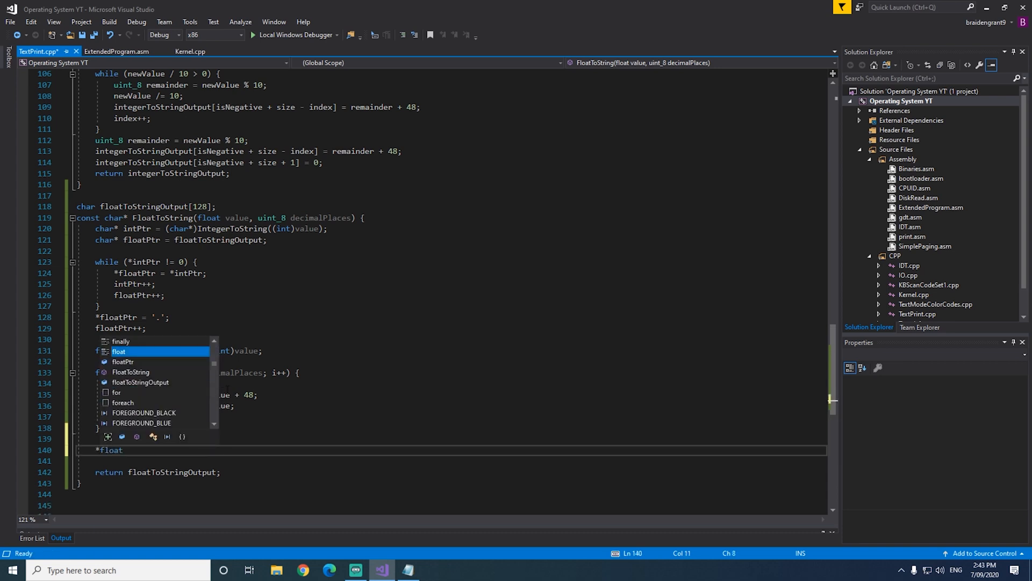
{"action": "key", "text": "Tab"}
{"action": "type", "text": "= 0;"}
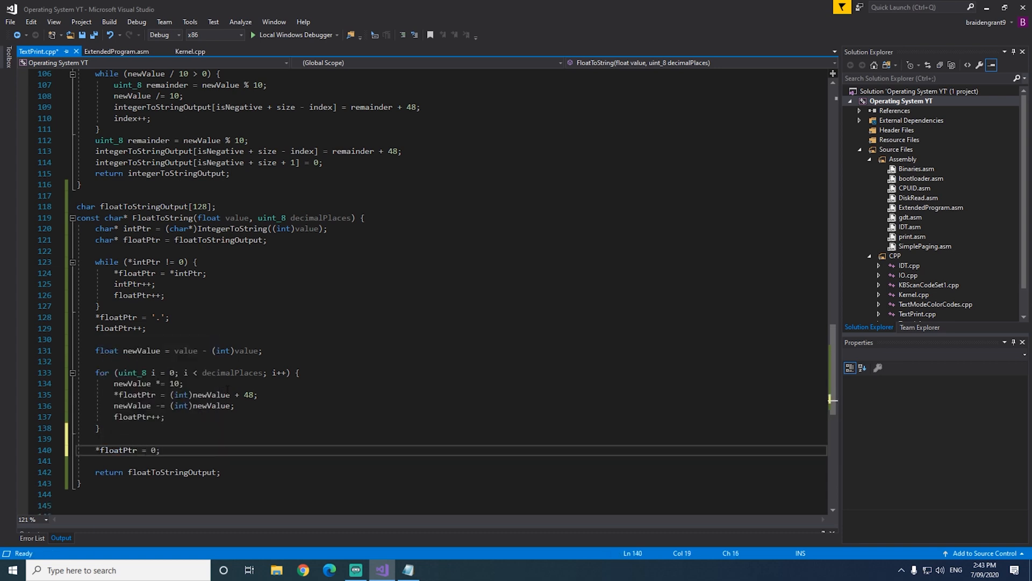
{"action": "key", "text": "ctrl+s"}
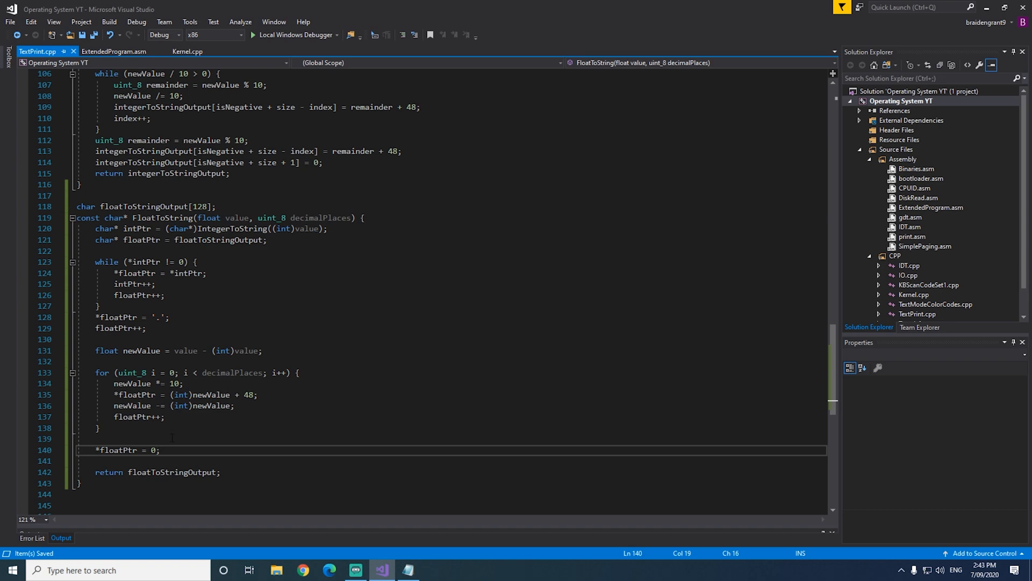
{"action": "left_click", "coordinate": [173, 438]}
{"action": "scroll", "coordinate": [174, 439], "scroll_direction": "up", "scroll_amount": 1}
{"action": "left_click", "coordinate": [173, 282]}
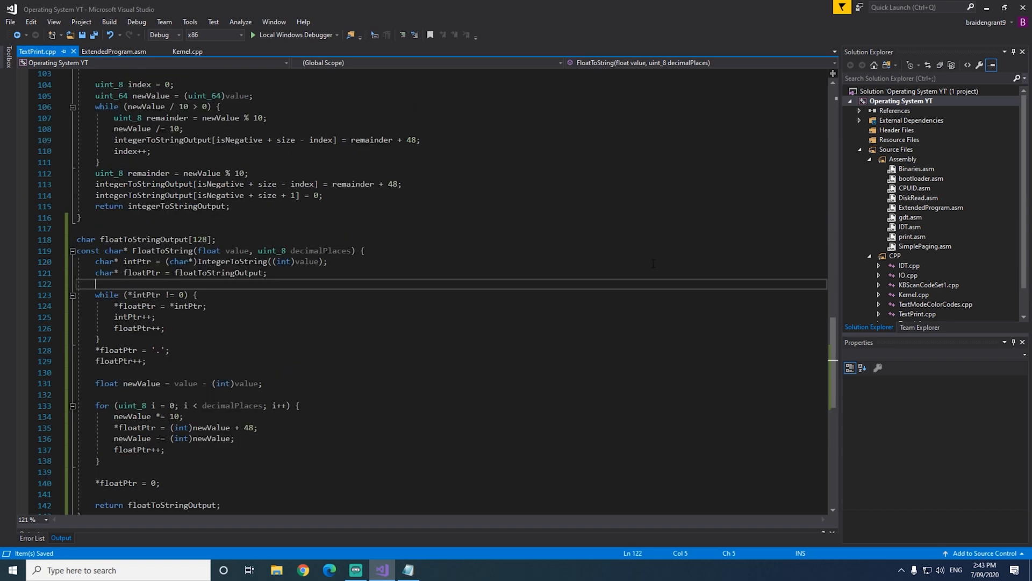
Run the kernel from the project folder so Bochs prints 3.70, then return to Kernel.cpp
{"action": "right_click", "coordinate": [919, 101]}
{"action": "left_click", "coordinate": [807, 405]}
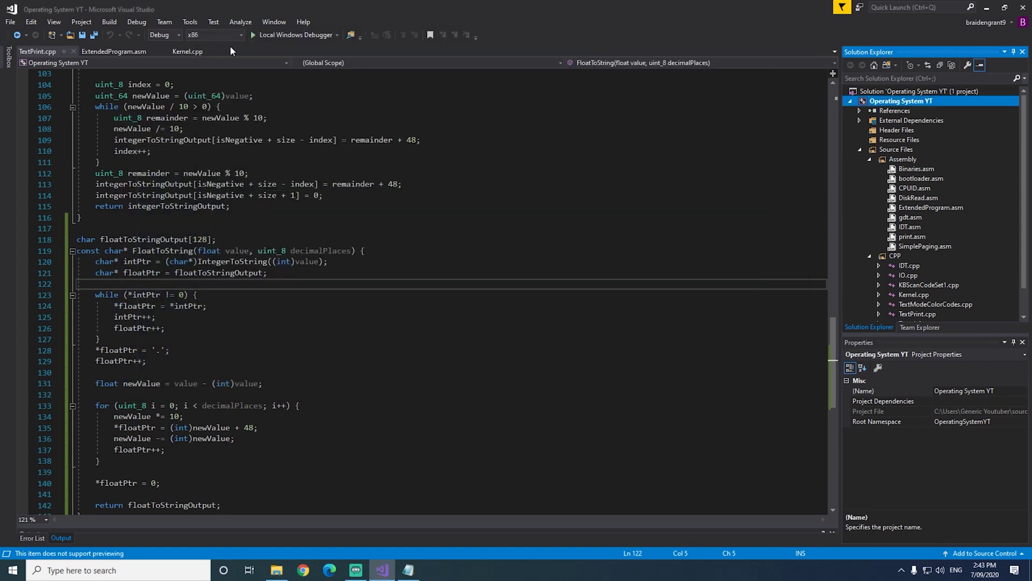
{"action": "left_click", "coordinate": [194, 52]}
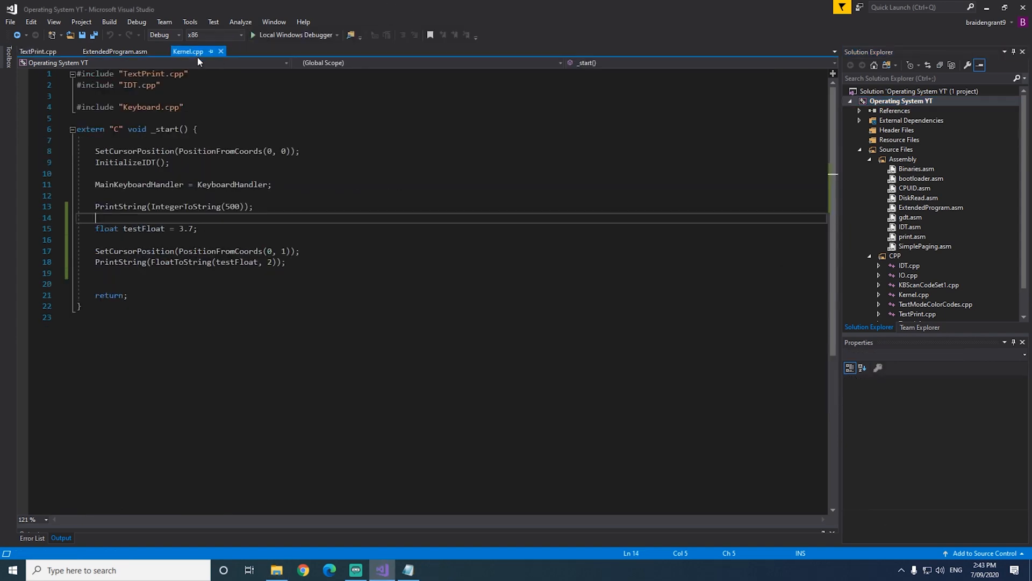
Change the test float from 3.7 to 672.938f, boot it in Bochs, and close the emulator
{"action": "left_click_drag", "start_coordinate": [179, 230], "coordinate": [196, 229]}
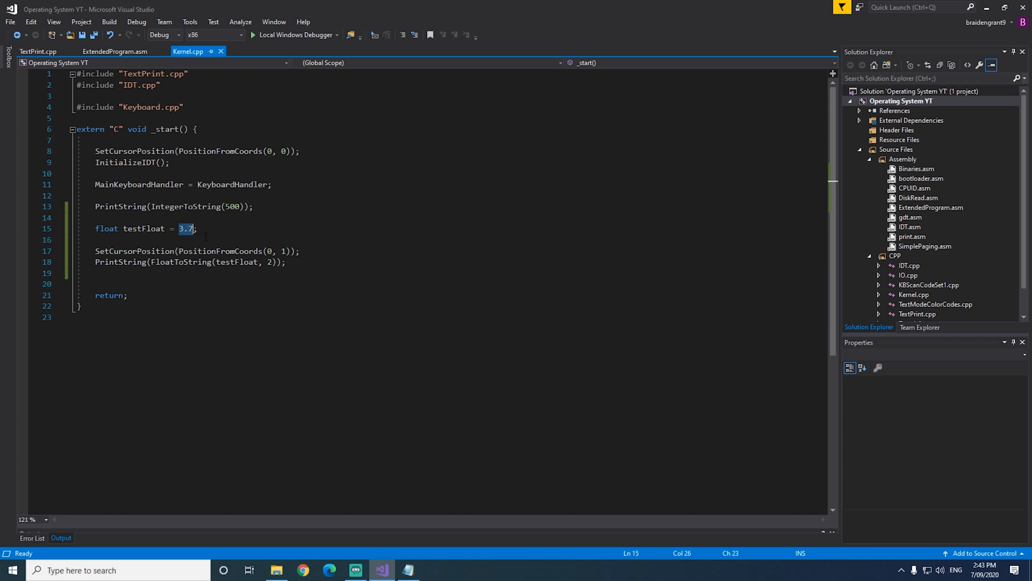
{"action": "type", "text": "672"}
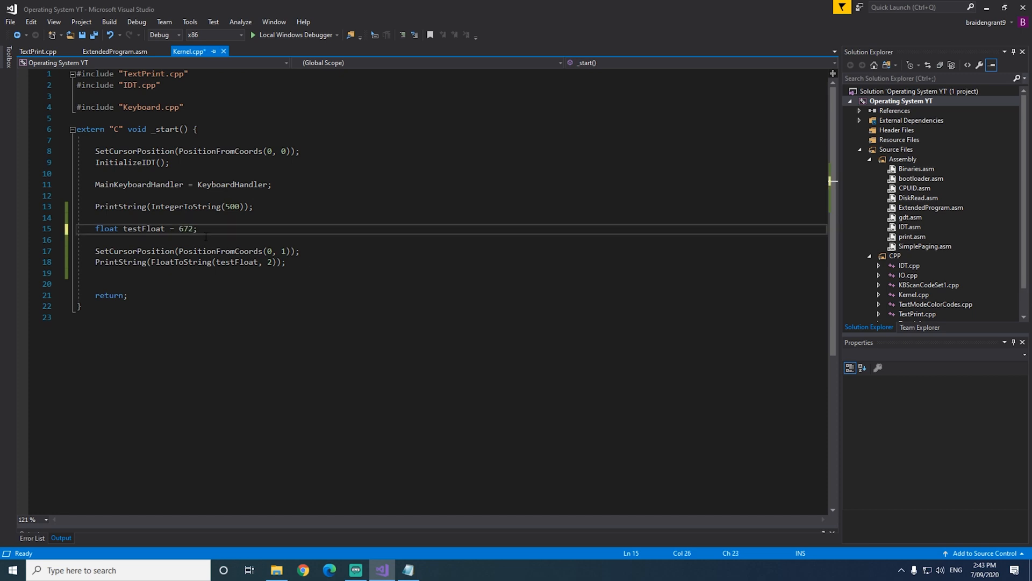
{"action": "type", "text": ".938"}
{"action": "key", "text": "F5"}
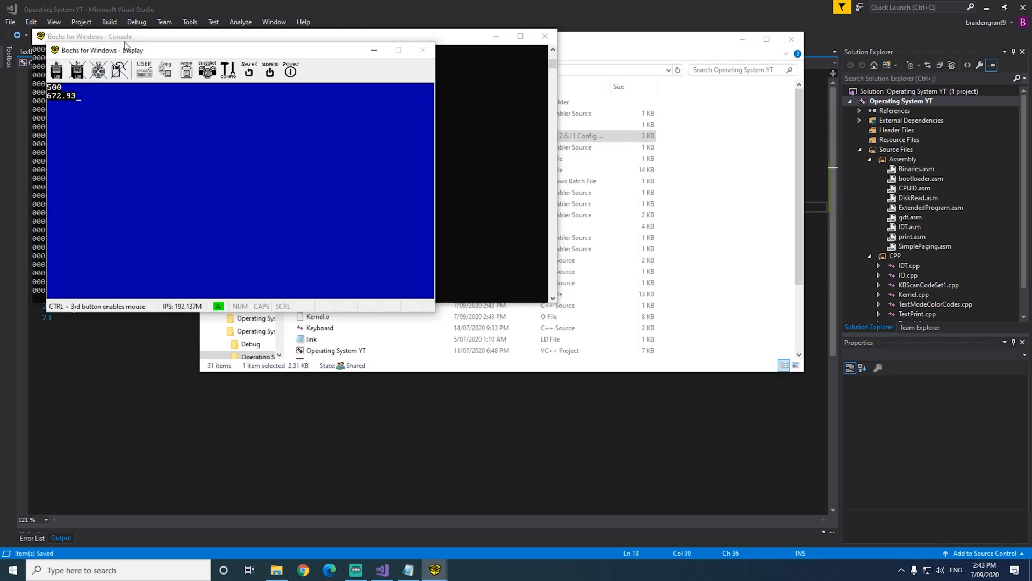
{"action": "left_click", "coordinate": [545, 36]}
Change FloatToString's decimal places argument from 2 to 10 and save Kernel.cpp
{"action": "left_click", "coordinate": [790, 39]}
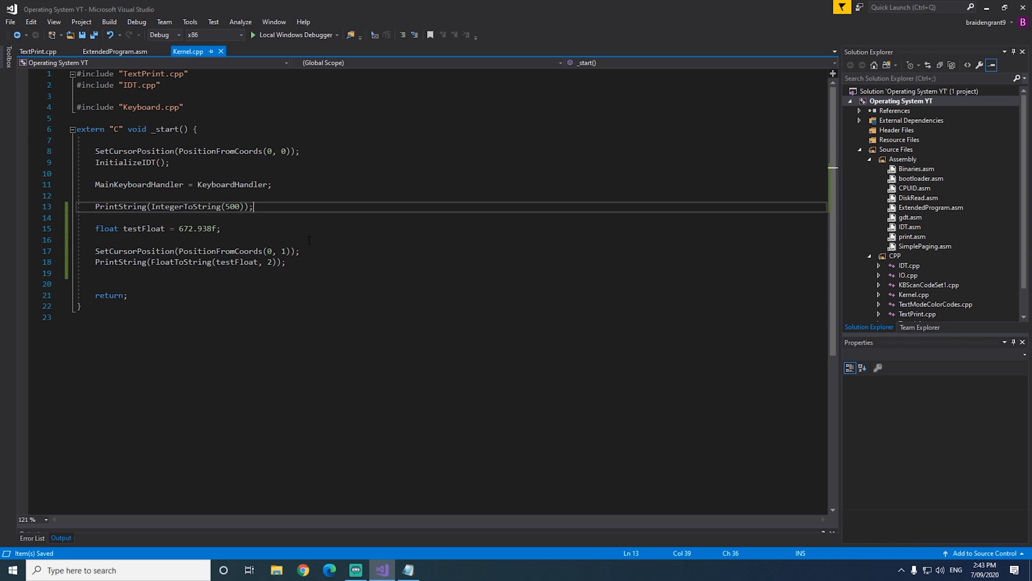
{"action": "left_click", "coordinate": [180, 229]}
{"action": "key", "text": "Up"}
{"action": "key", "text": "Up"}
{"action": "key", "text": "End"}
{"action": "double_click", "coordinate": [270, 263]}
{"action": "type", "text": "10"}
{"action": "key", "text": "ctrl+s"}
Boot the kernel via bochsrc so Bochs shows 672.9379882812, then close the display
{"action": "right_click", "coordinate": [904, 101]}
{"action": "left_click", "coordinate": [754, 404]}
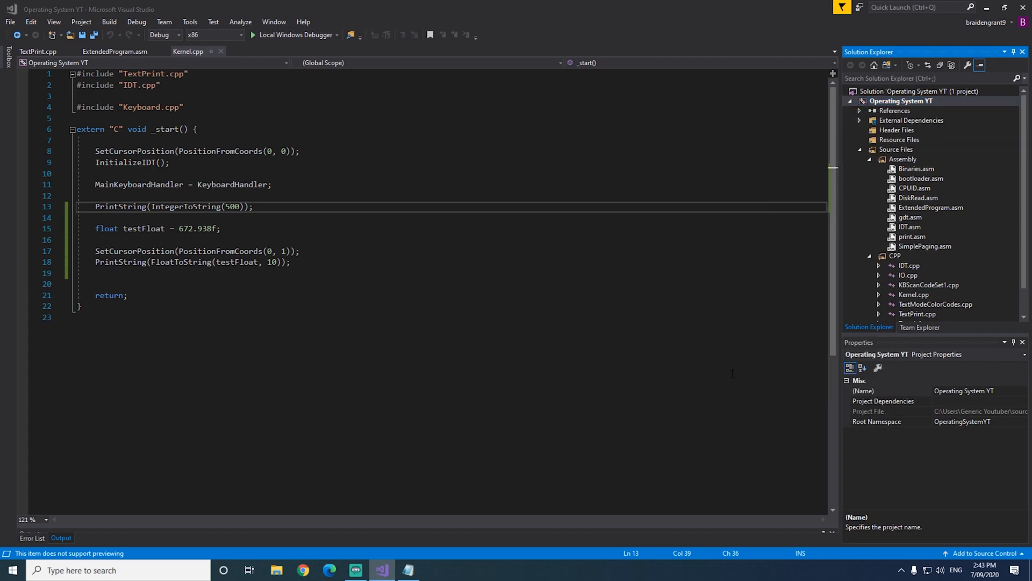
{"action": "left_click", "coordinate": [322, 135]}
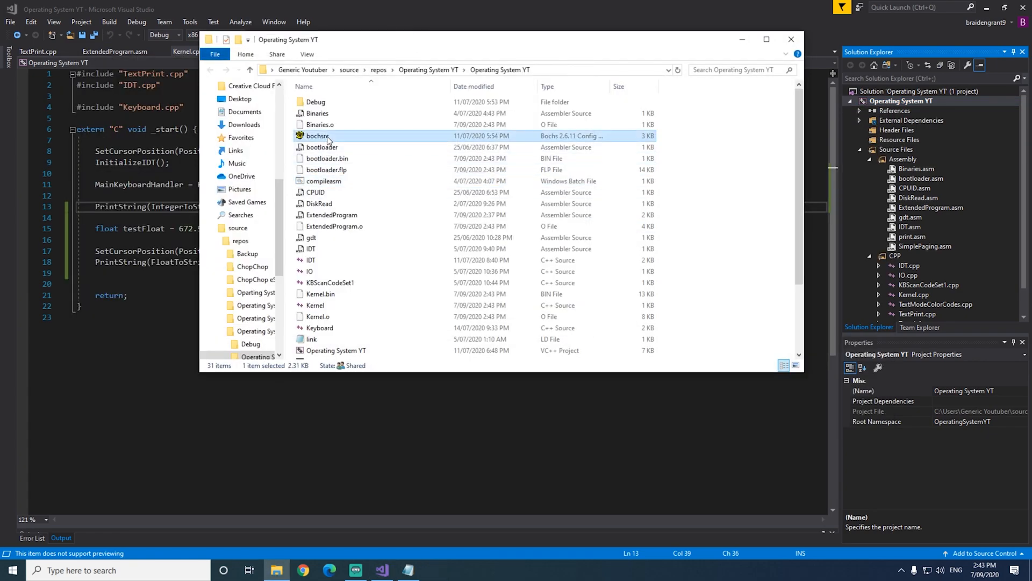
{"action": "double_click", "coordinate": [326, 140]}
{"action": "left_click_drag", "start_coordinate": [305, 78], "coordinate": [741, 320]}
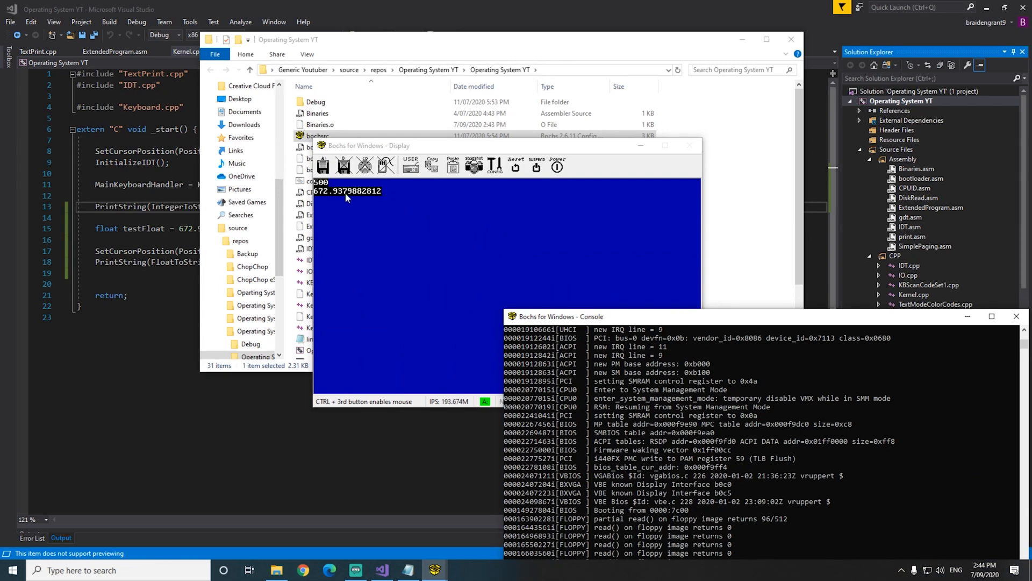
{"action": "left_click_drag", "start_coordinate": [374, 44], "coordinate": [585, 337]}
{"action": "left_click", "coordinate": [398, 243]}
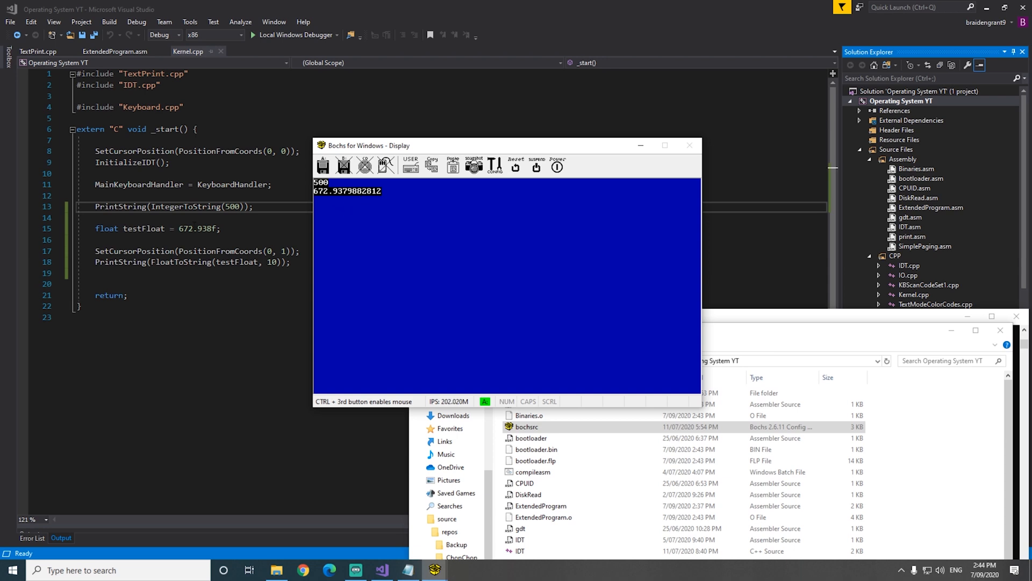
{"action": "mouse_move", "coordinate": [199, 228]}
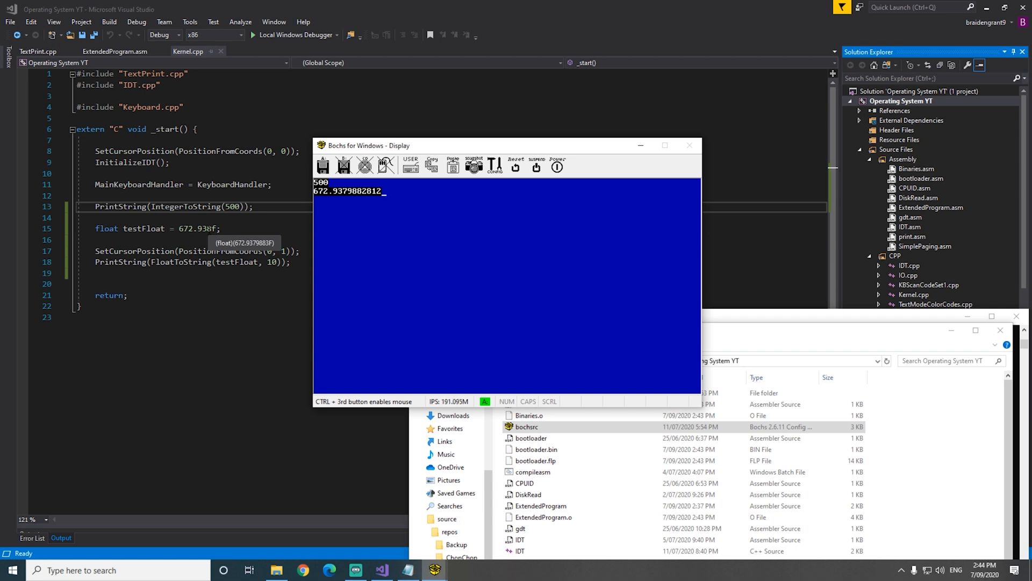
{"action": "key", "text": "alt+F4"}
Save the -672.938f test value, boot it in Bochs to see the garbled output, and close the emulator
{"action": "left_click", "coordinate": [179, 228]}
{"action": "type", "text": "-"}
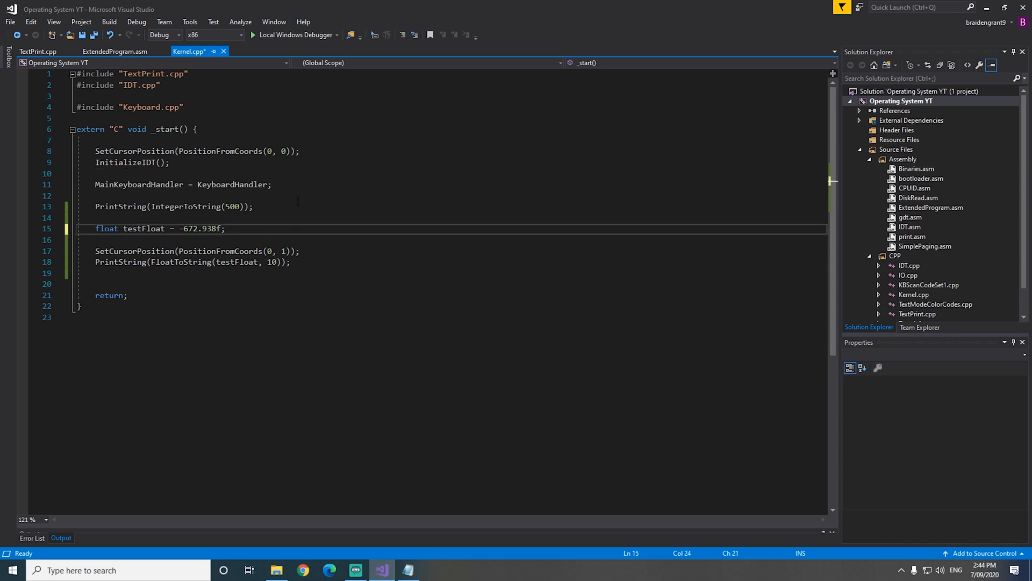
{"action": "key", "text": "Up"}
{"action": "key", "text": "Up"}
{"action": "key", "text": "Up"}
{"action": "key", "text": "ctrl+s"}
{"action": "left_click", "coordinate": [288, 570]}
{"action": "double_click", "coordinate": [515, 428]}
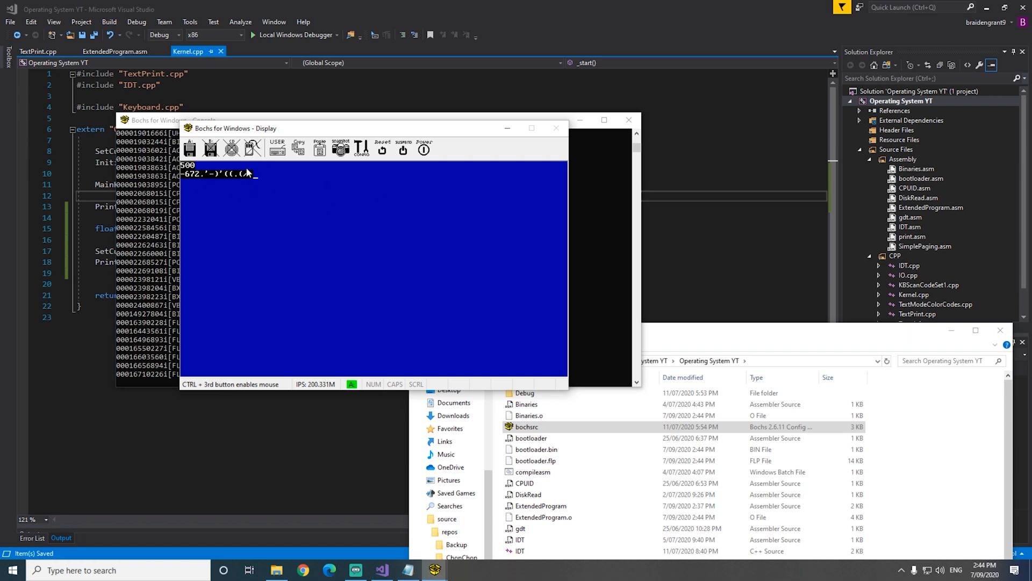
{"action": "left_click", "coordinate": [629, 120]}
Add 'if (value < 0) { value *= -1; }' before the while loop, save, and run compileasm
{"action": "left_click", "coordinate": [37, 51]}
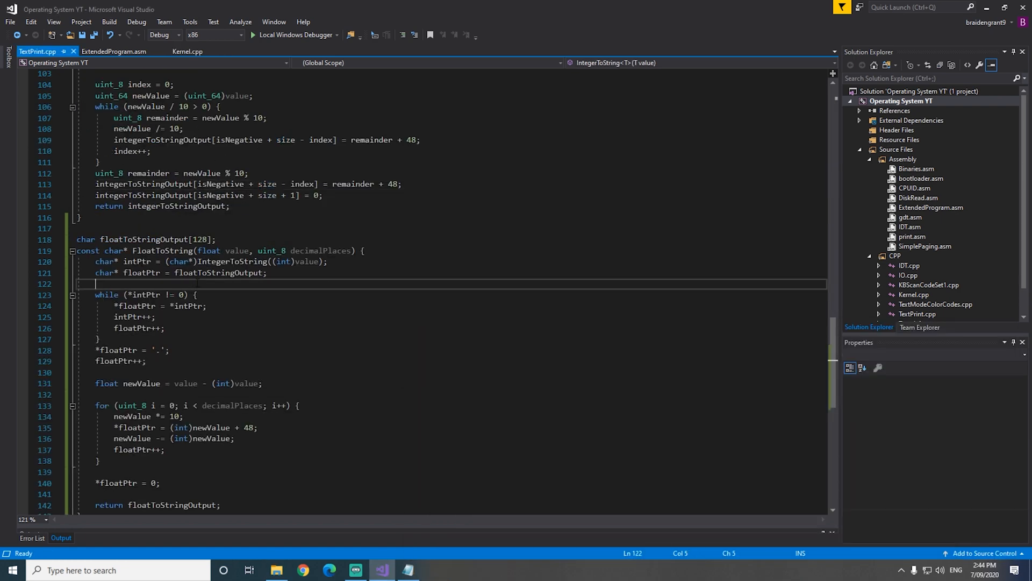
{"action": "left_click", "coordinate": [378, 250]}
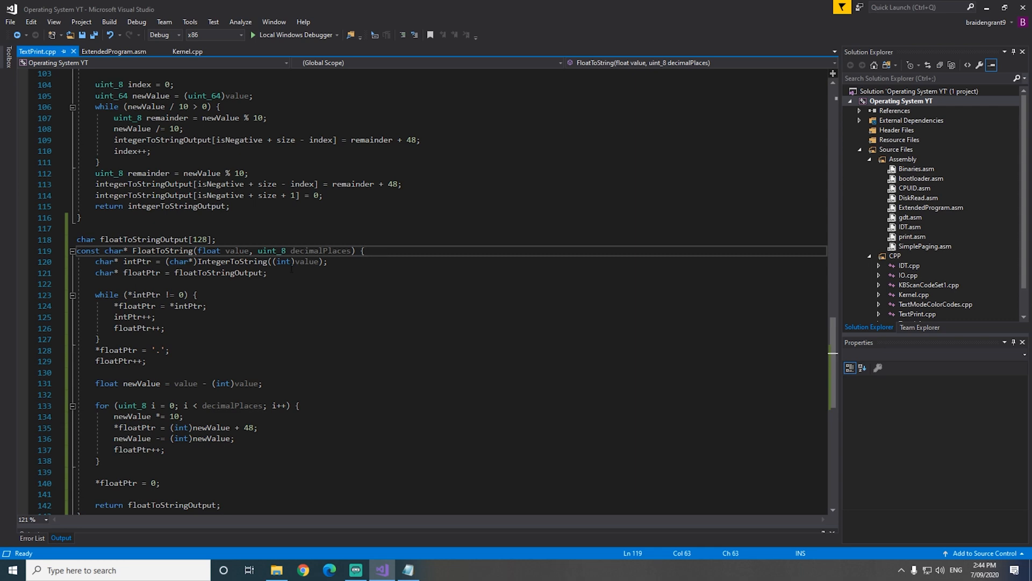
{"action": "left_click", "coordinate": [269, 281]}
{"action": "key", "text": "Return"}
{"action": "key", "text": "Return"}
{"action": "key", "text": "Up"}
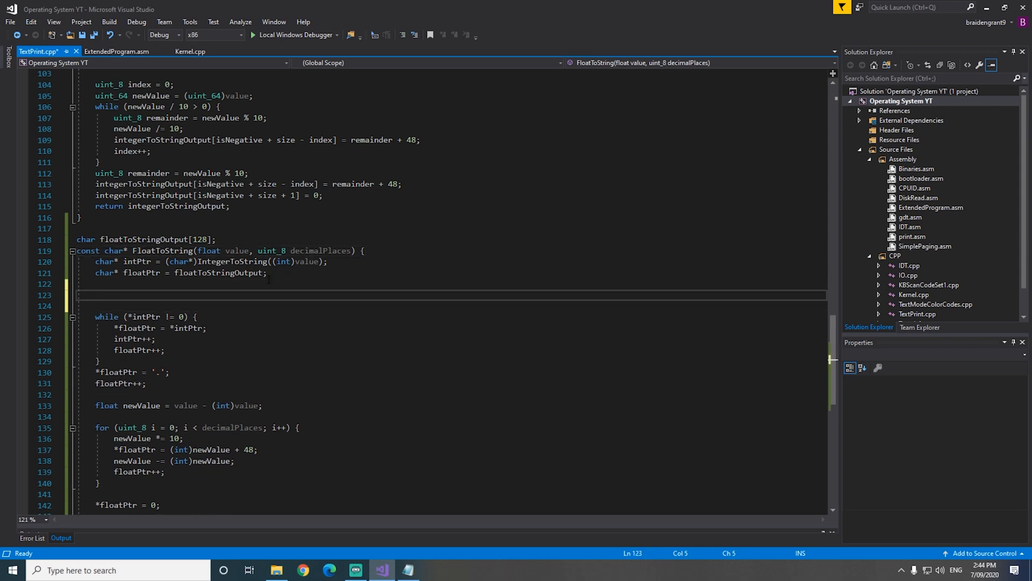
{"action": "type", "text": "if (value "}
{"action": "type", "text": "< 0) {"}
{"action": "key", "text": "Return"}
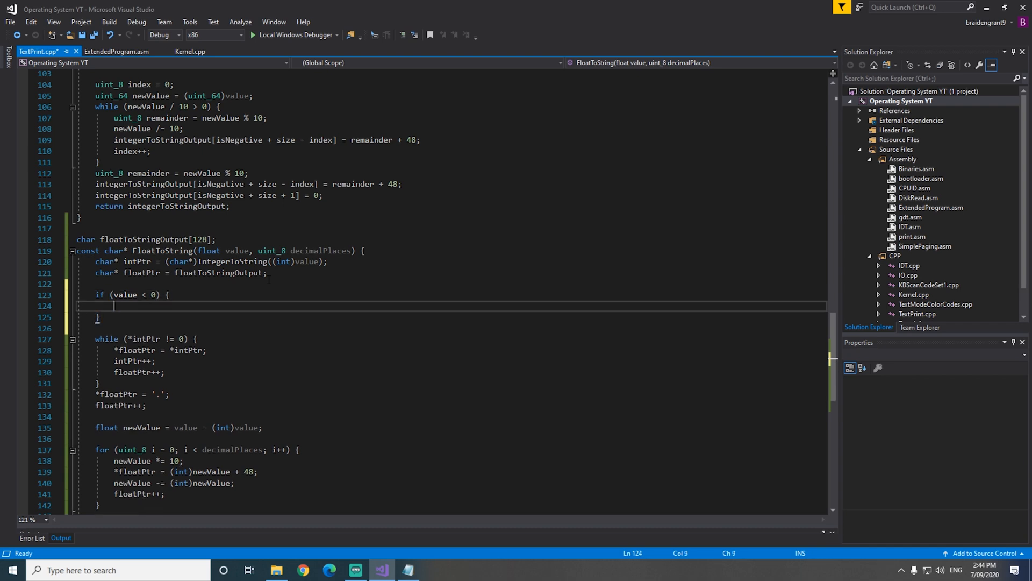
{"action": "type", "text": "value "}
{"action": "type", "text": "*= "}
{"action": "type", "text": "-1;"}
{"action": "key", "text": "ctrl+s"}
{"action": "key", "text": "Up"}
{"action": "key", "text": "Up"}
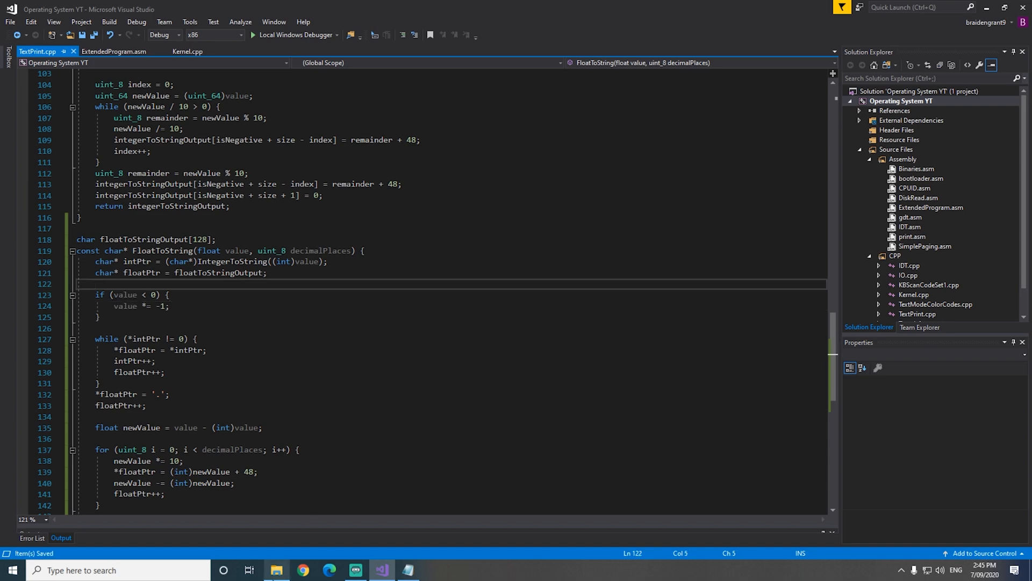
{"action": "left_click", "coordinate": [276, 571]}
{"action": "double_click", "coordinate": [532, 472]}
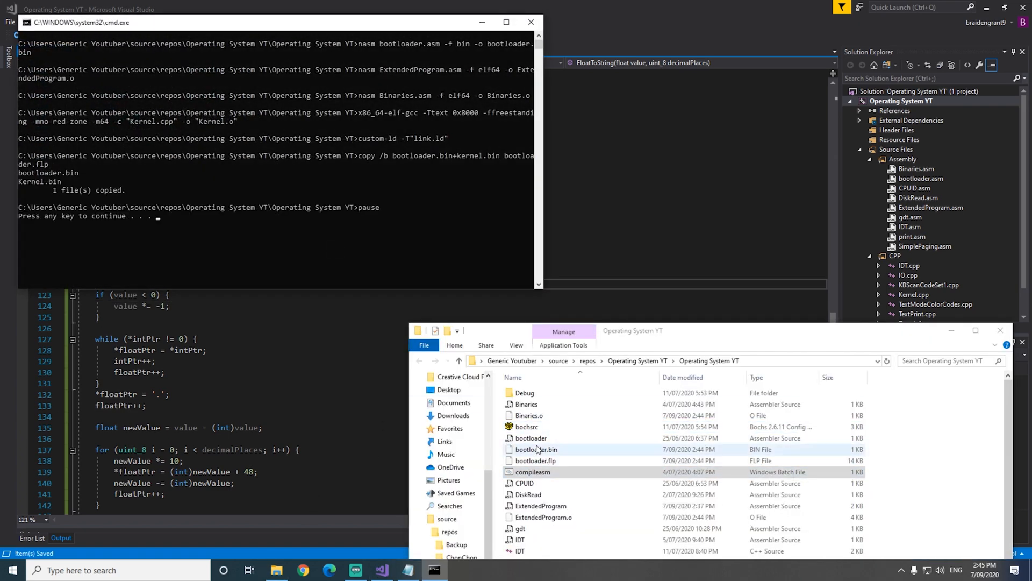
Dismiss the build window and boot the rebuilt kernel in Bochs, which prints -672.9379882812
{"action": "key", "text": "space"}
{"action": "double_click", "coordinate": [527, 427]}
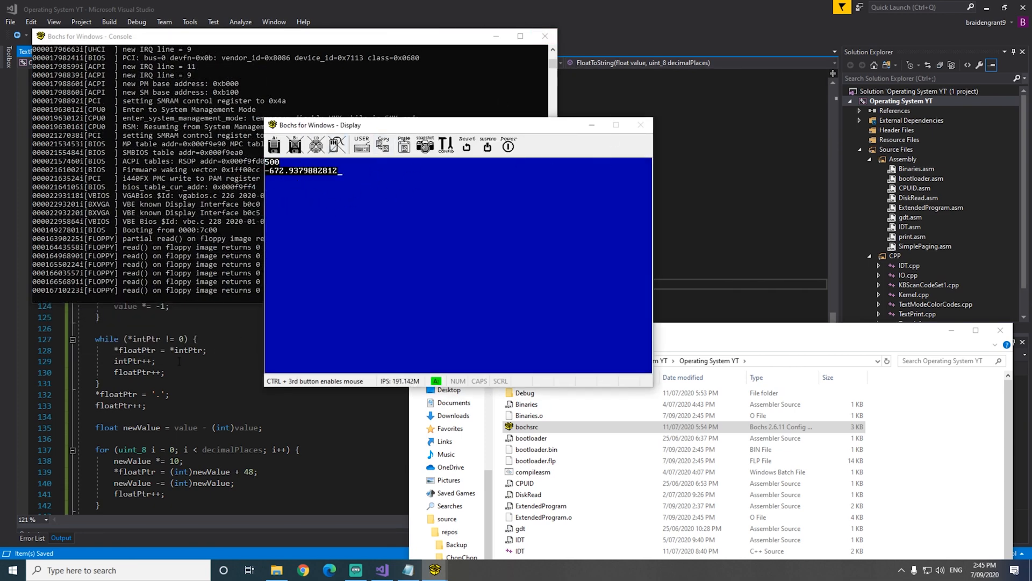
Close the emulator and review the new if block in FloatToString
{"action": "left_click", "coordinate": [545, 36]}
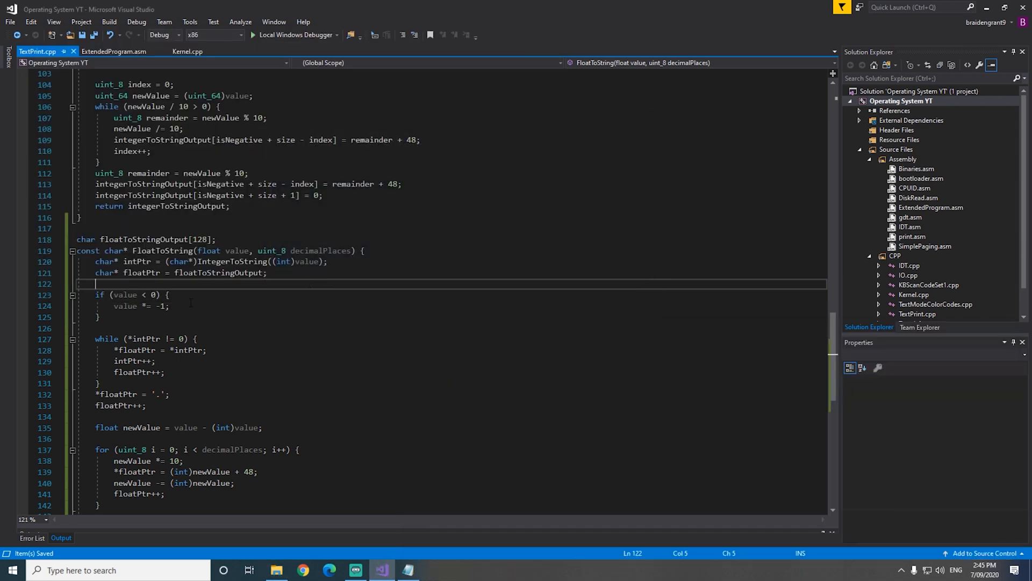
{"action": "key", "text": "Down"}
{"action": "key", "text": "Down"}
{"action": "key", "text": "End"}
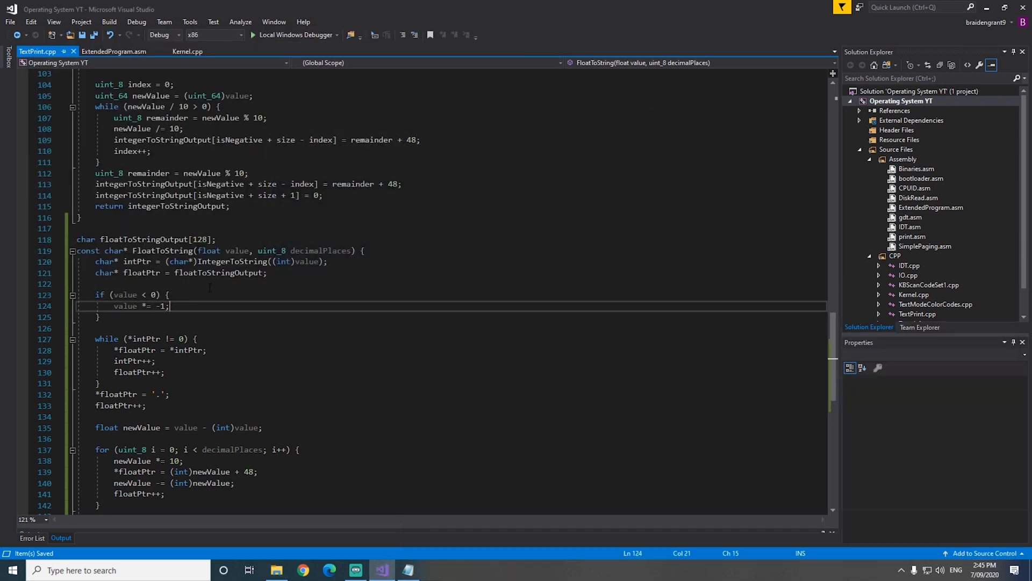
{"action": "scroll", "coordinate": [209, 287], "scroll_direction": "up", "scroll_amount": 2}
{"action": "scroll", "coordinate": [209, 286], "scroll_direction": "up", "scroll_amount": 5}
{"action": "scroll", "coordinate": [210, 286], "scroll_direction": "down", "scroll_amount": 7}
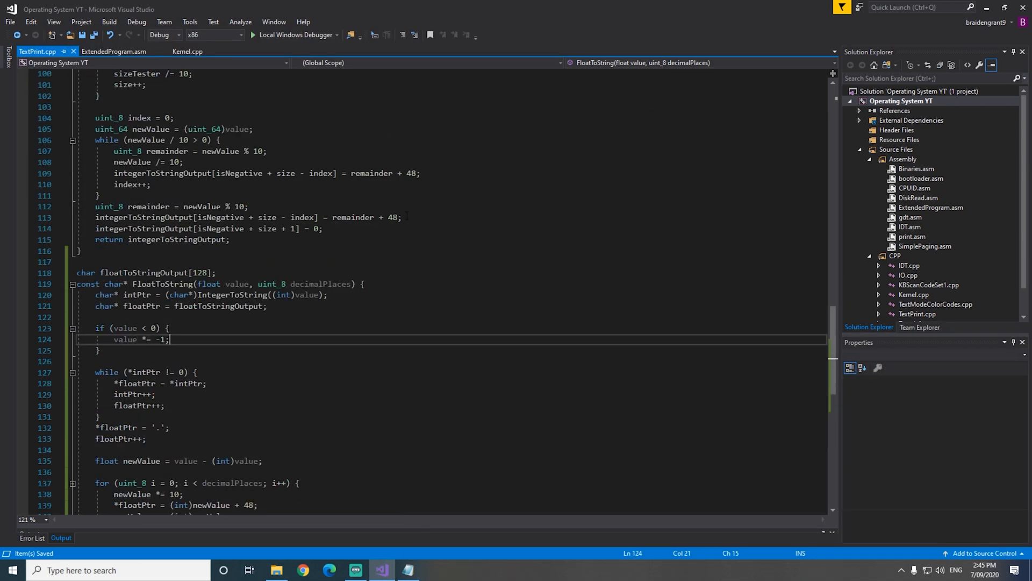
{"action": "key", "text": "Up"}
{"action": "key", "text": "Up"}
{"action": "scroll", "coordinate": [310, 361], "scroll_direction": "up", "scroll_amount": 2}
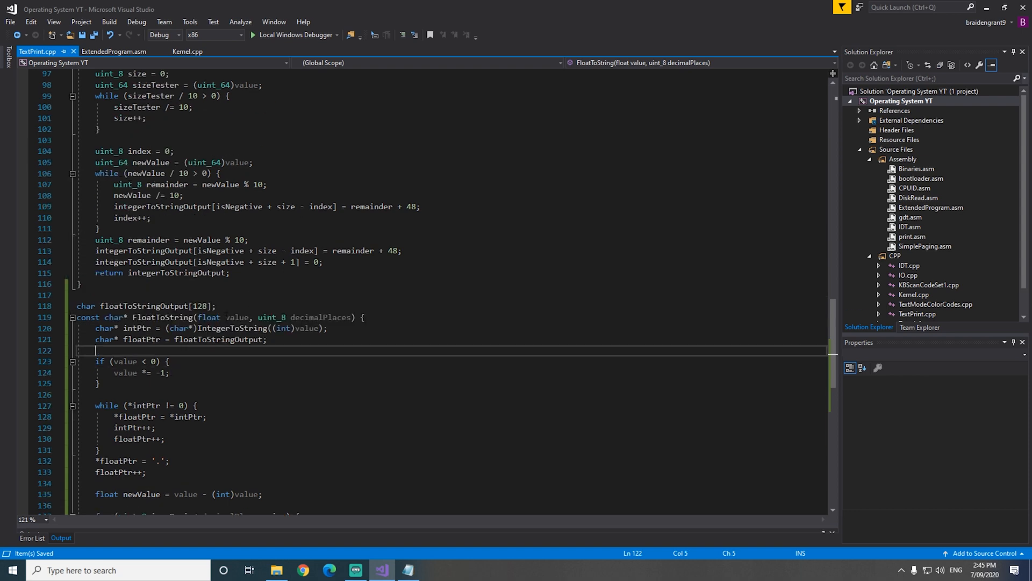
{"action": "key", "text": "Up"}
{"action": "key", "text": "Up"}
{"action": "key", "text": "Up"}
{"action": "left_click", "coordinate": [310, 360]}
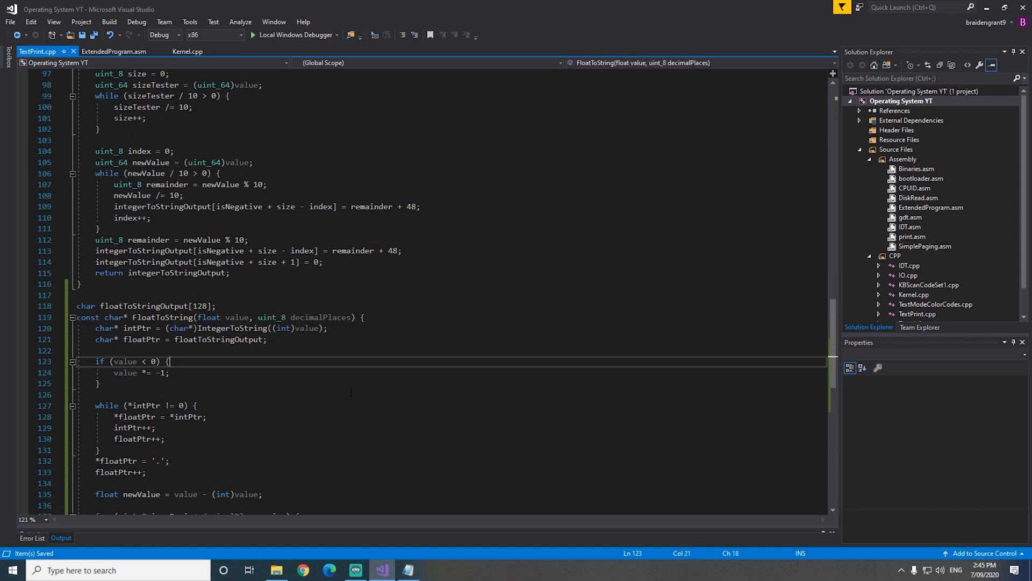
{"action": "scroll", "coordinate": [352, 392], "scroll_direction": "up", "scroll_amount": 4}
Switch to Kernel.cpp and look over _start around the -672.938f test float
{"action": "left_click", "coordinate": [184, 50]}
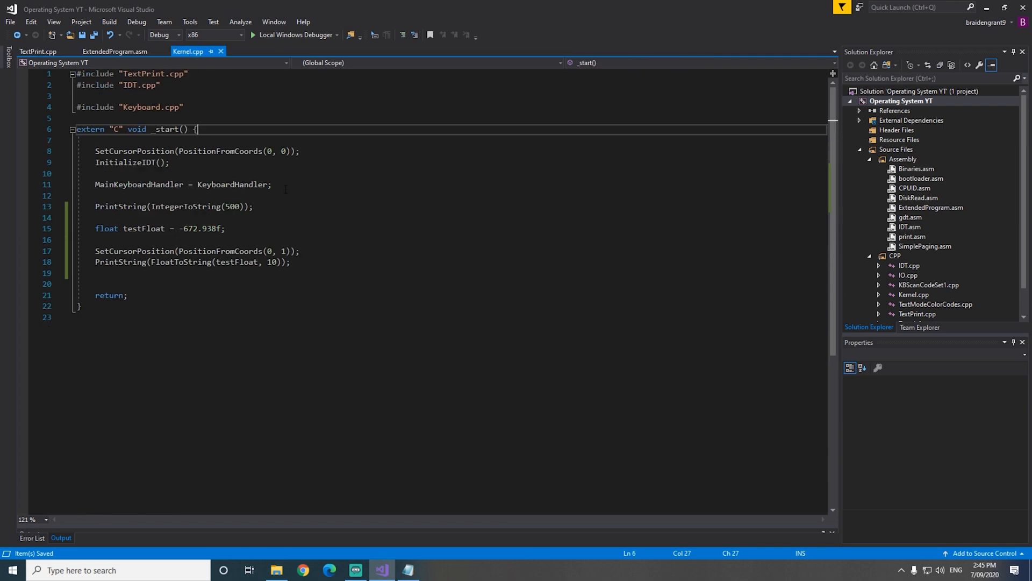
{"action": "left_click", "coordinate": [295, 239]}
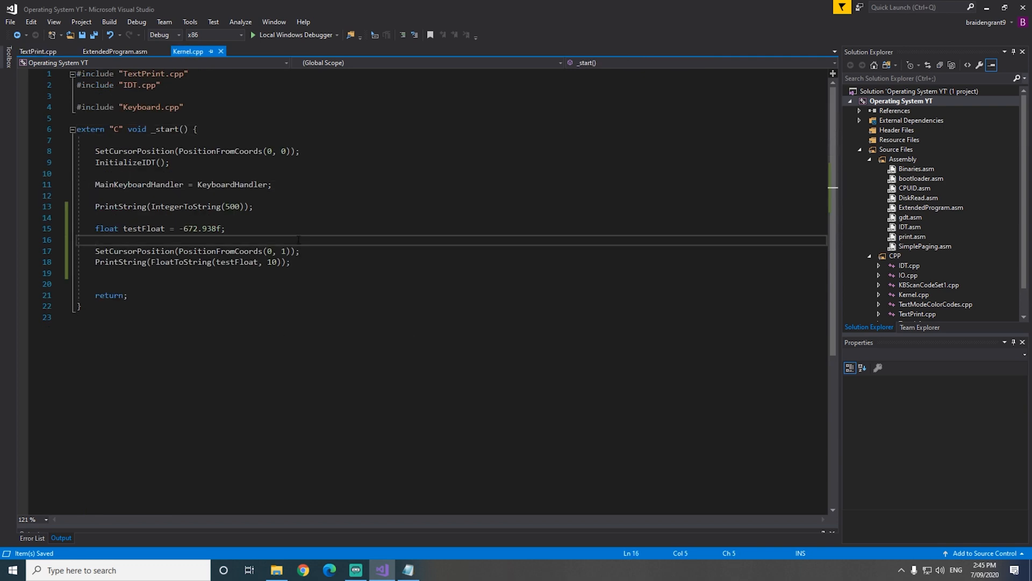
{"action": "left_click", "coordinate": [277, 218]}
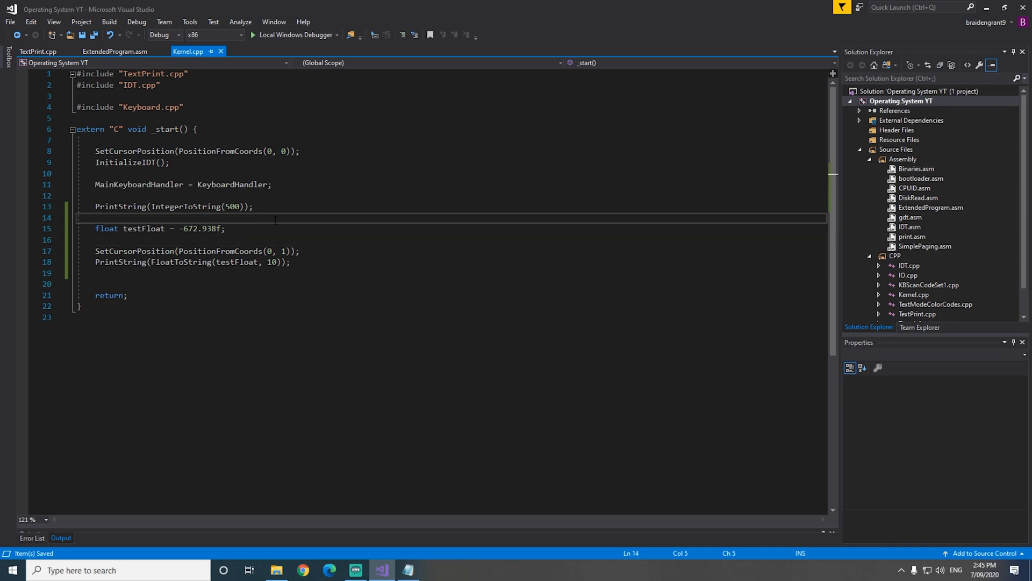